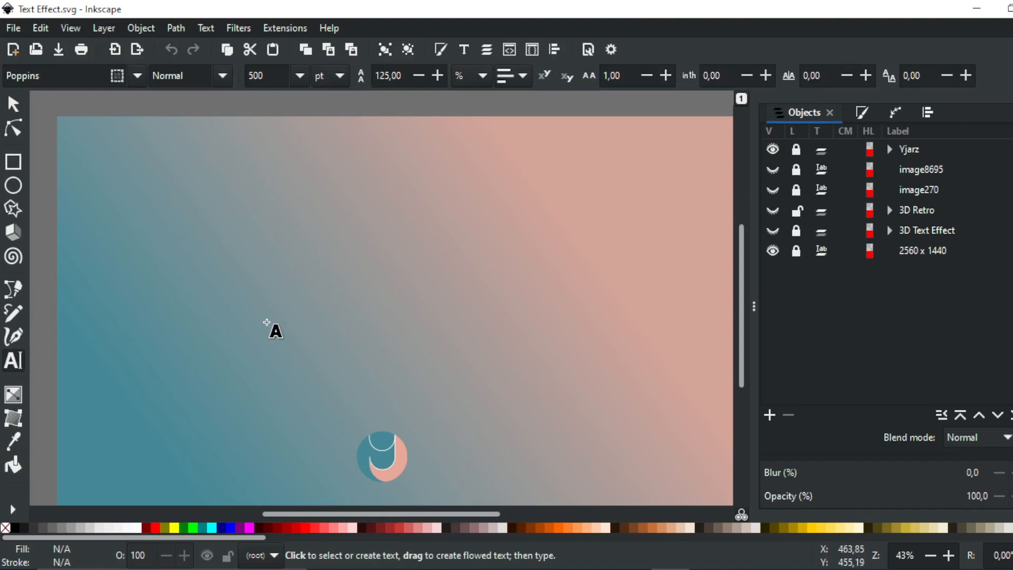
Add the text "INKSCAPE" near the middle of the canvas and set its font size to 144 pt.
left_click(267, 322)
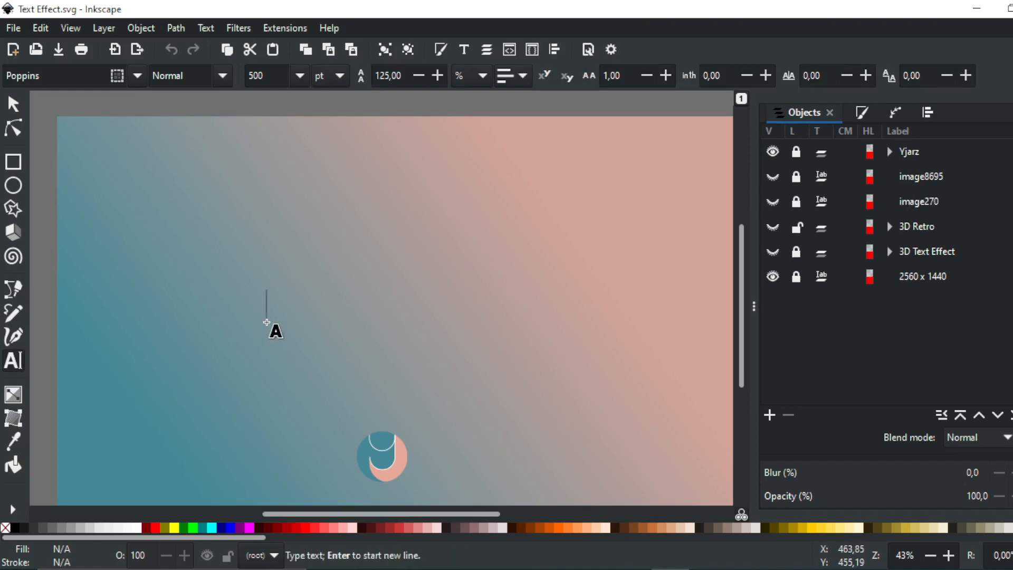
type("j")
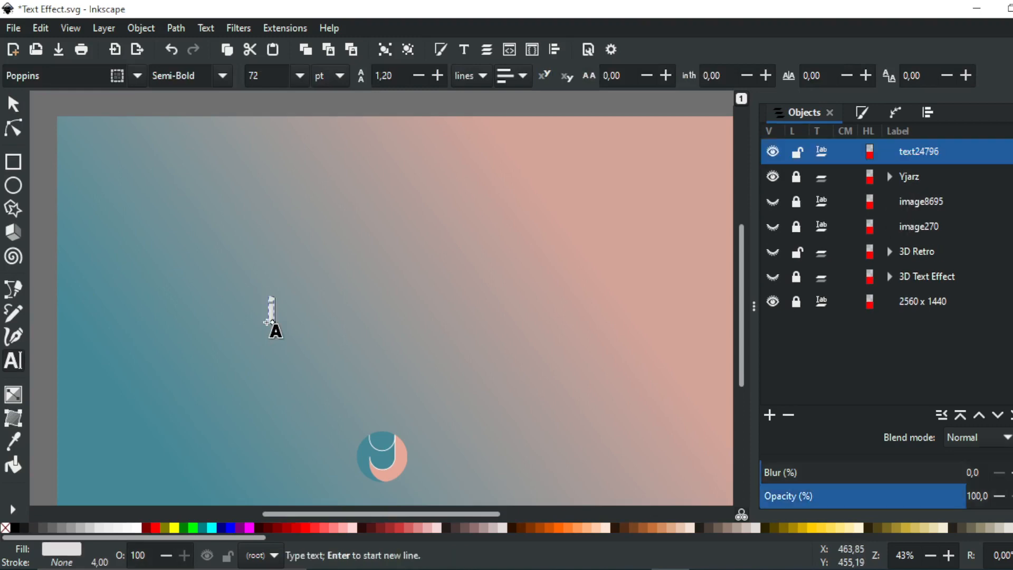
key("BackSpace")
type("IN")
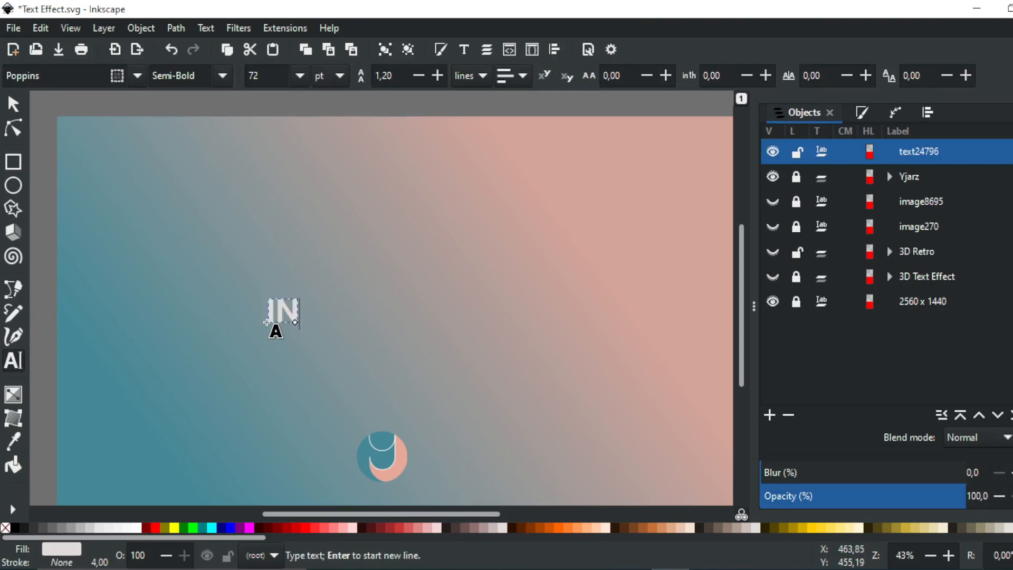
type("KSCAPE")
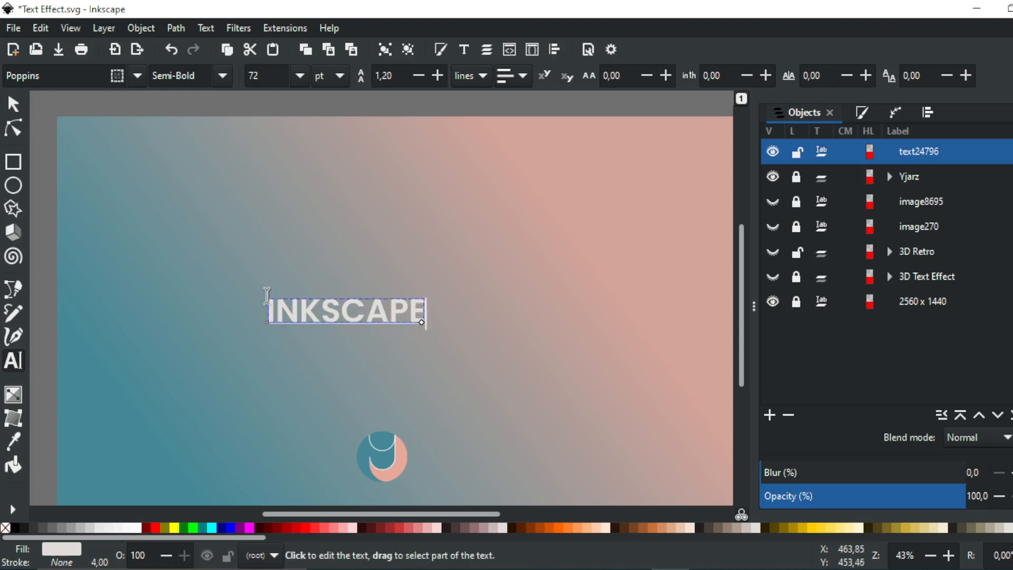
left_click(301, 78)
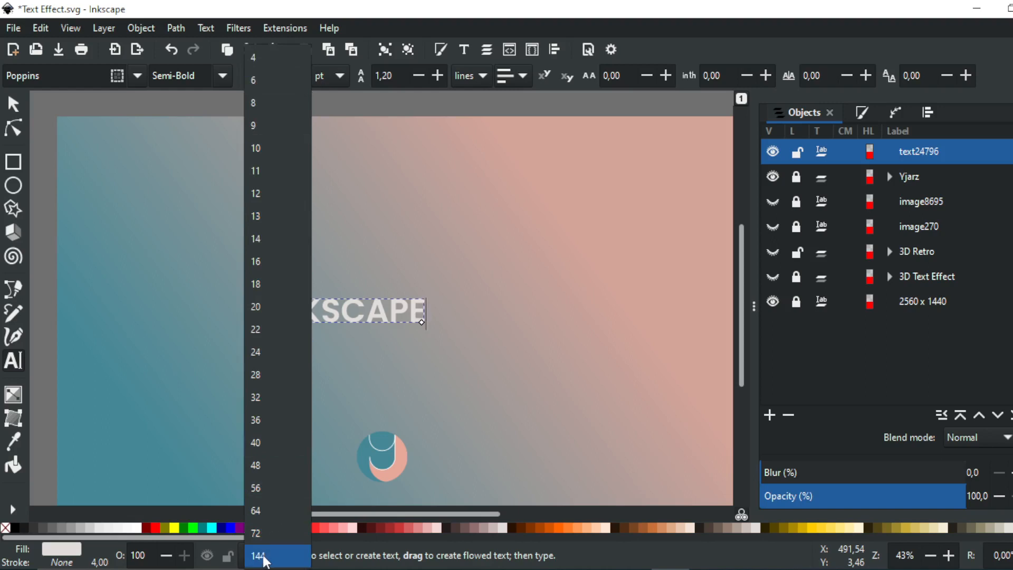
left_click(262, 555)
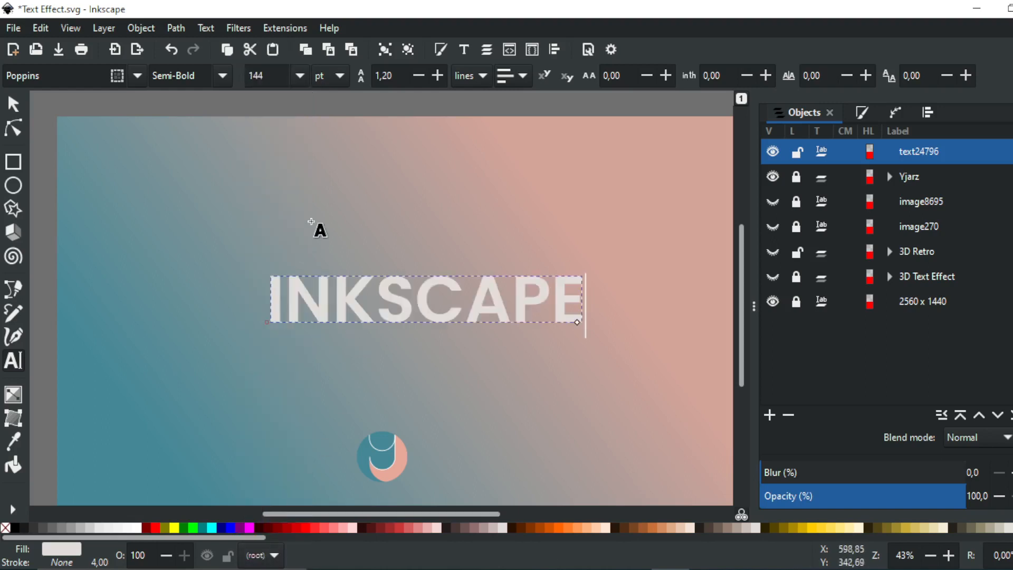
Centre the INKSCAPE text on the page both horizontally and vertically.
left_click(17, 101)
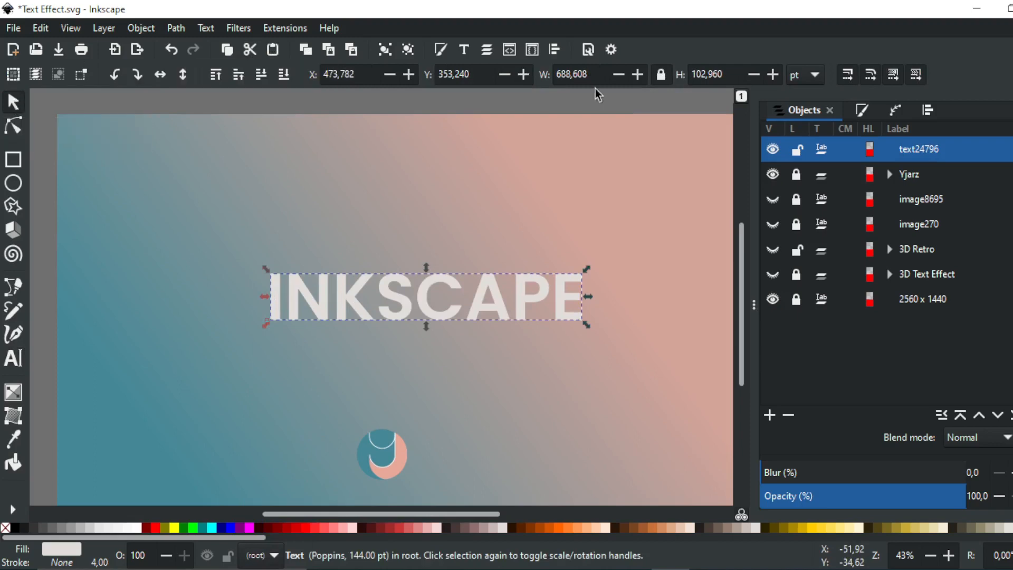
left_click(929, 112)
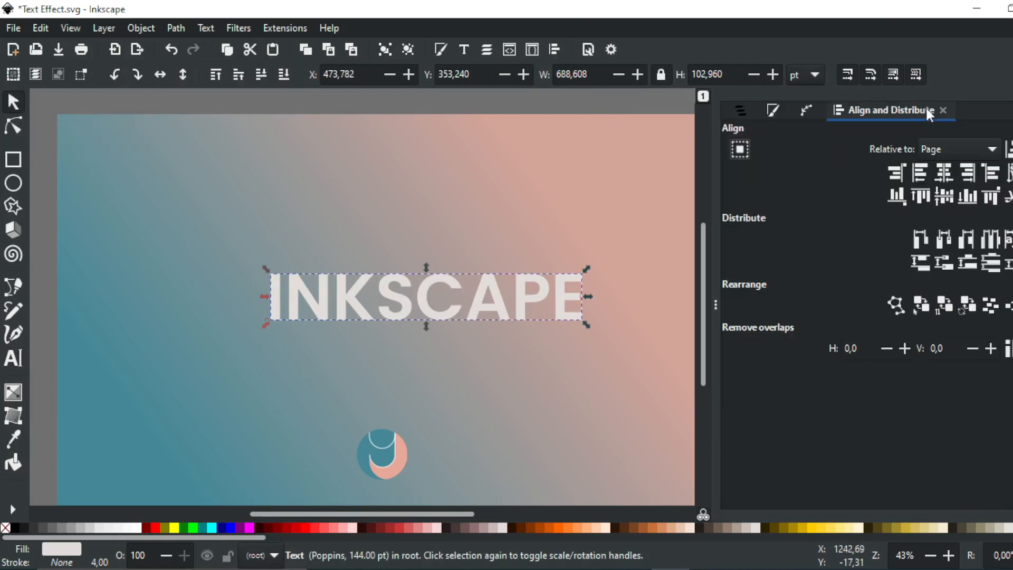
left_click(944, 172)
left_click(948, 202)
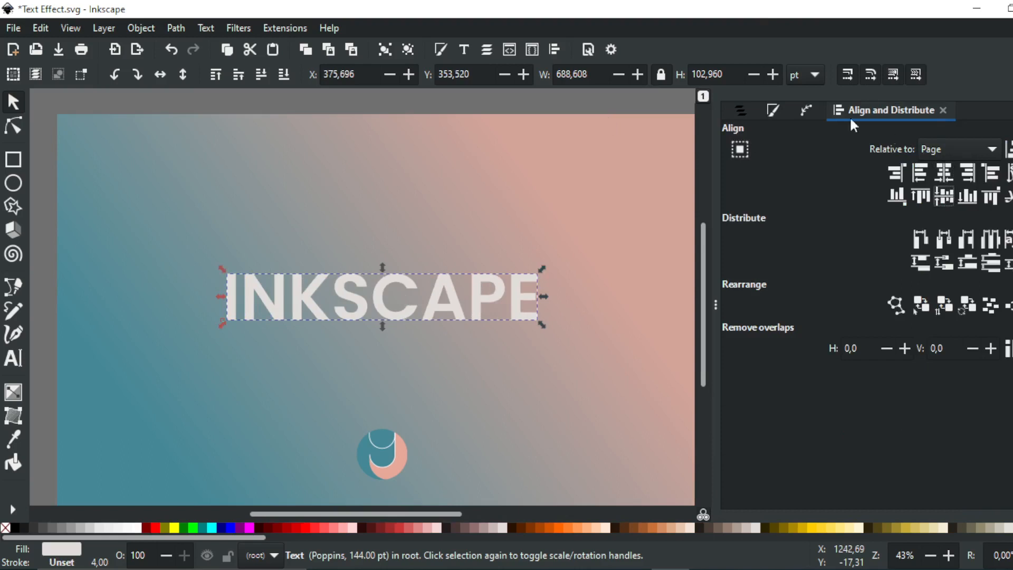
left_click(740, 111)
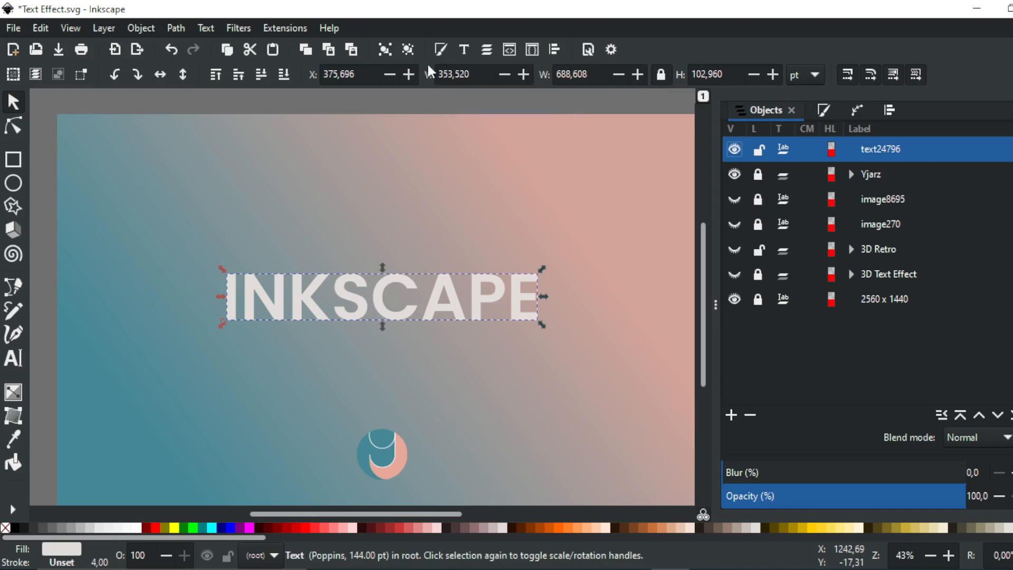
Convert the INKSCAPE text to paths and ungroup it into separate letters.
left_click(179, 28)
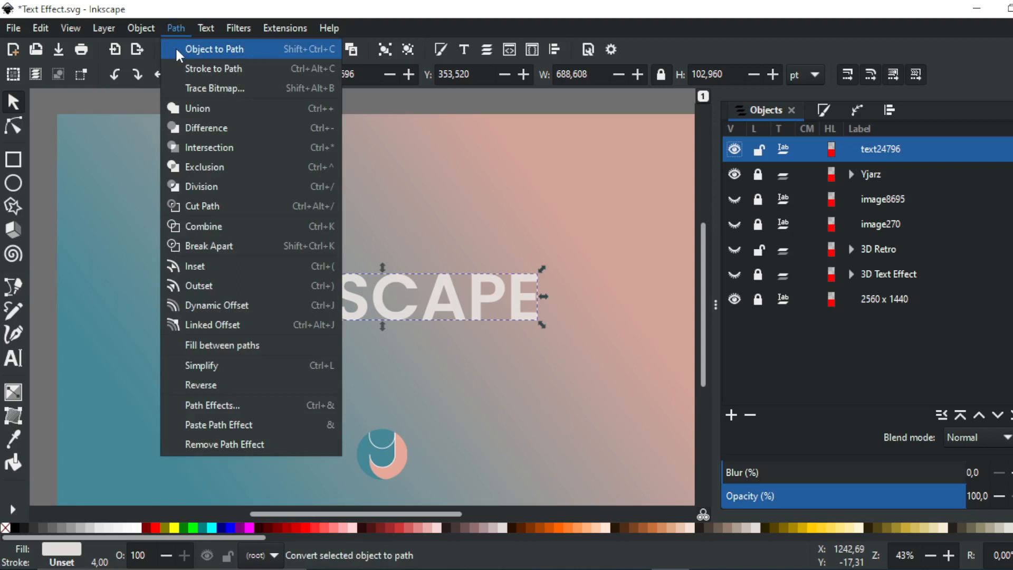
left_click(176, 48)
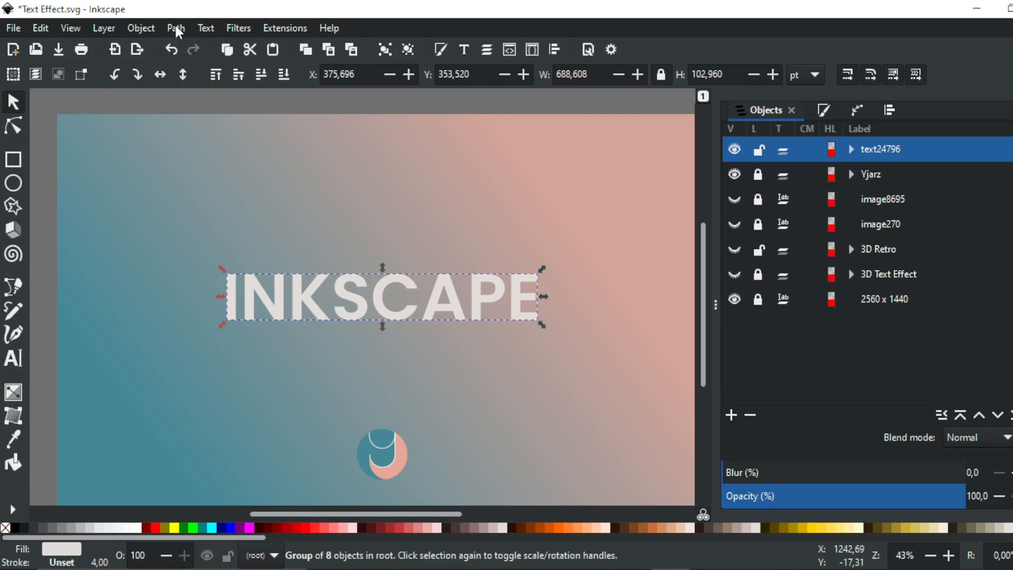
left_click(143, 28)
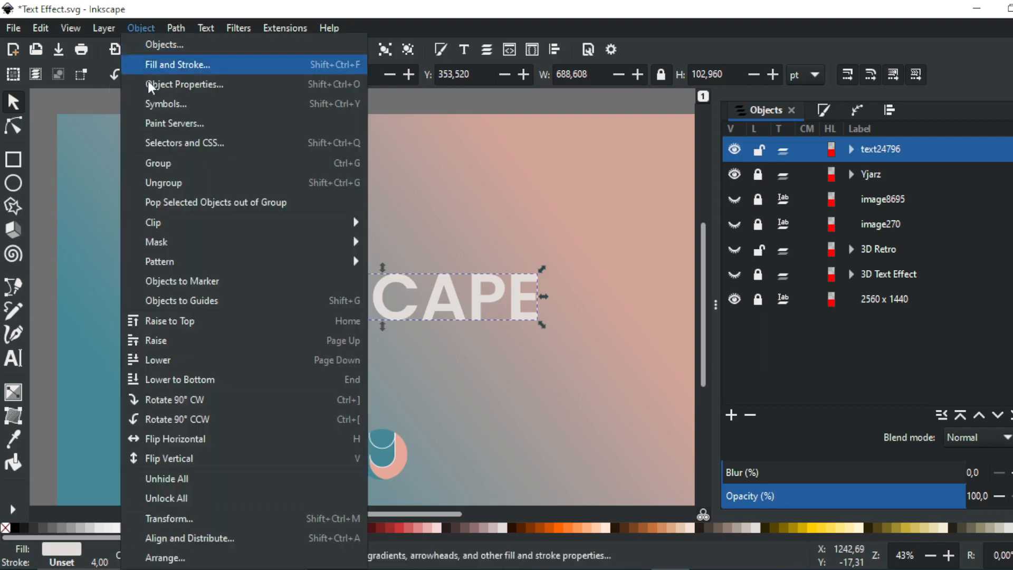
left_click(191, 182)
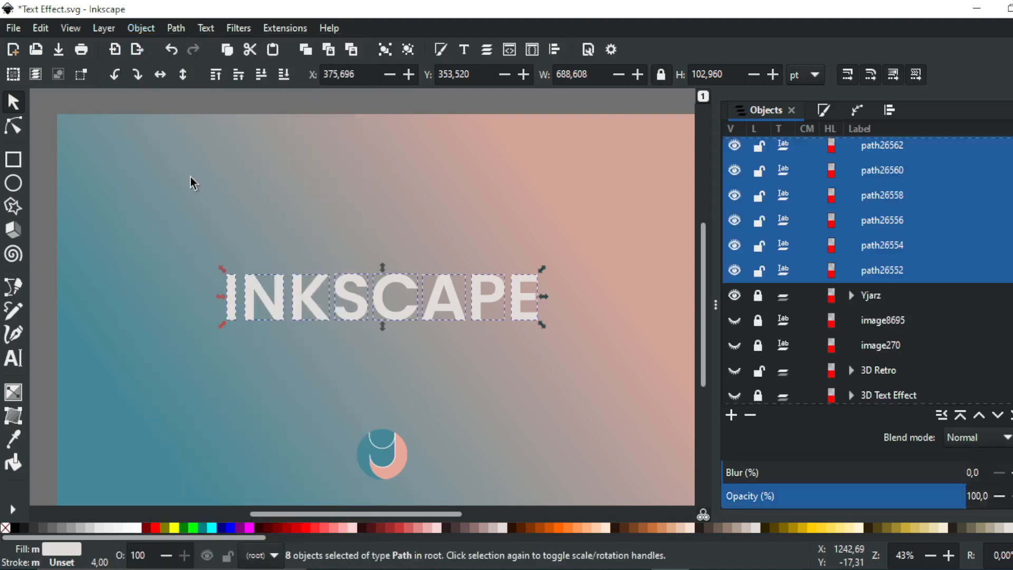
Unite the selected letters into a single path with Union and duplicate that path in place.
left_click(177, 29)
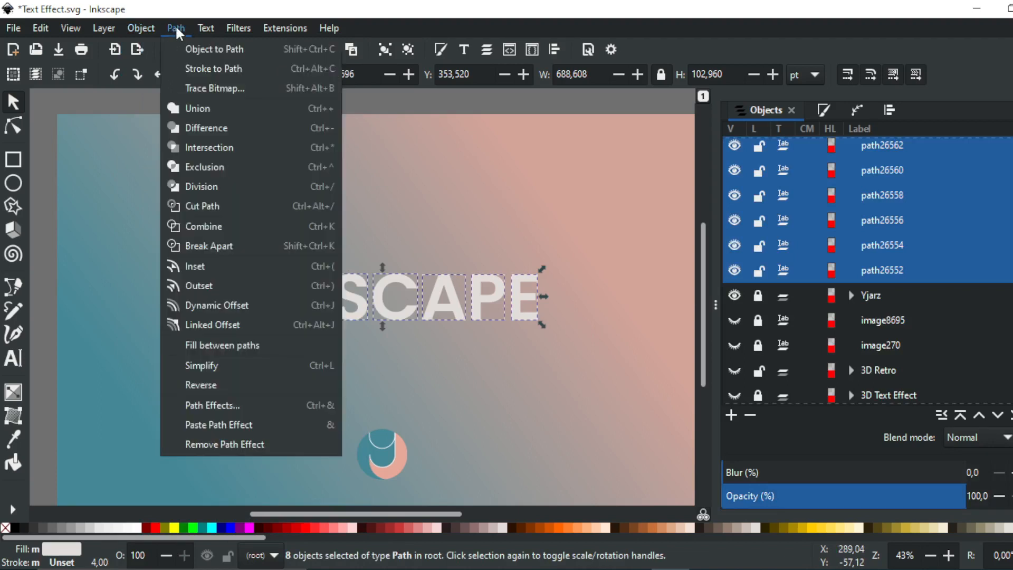
left_click(229, 105)
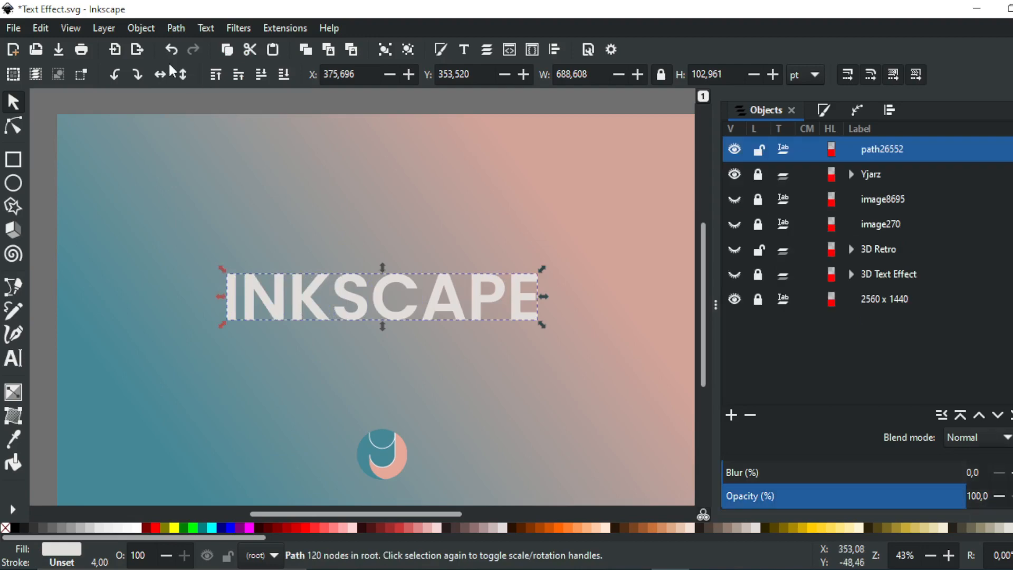
left_click(40, 28)
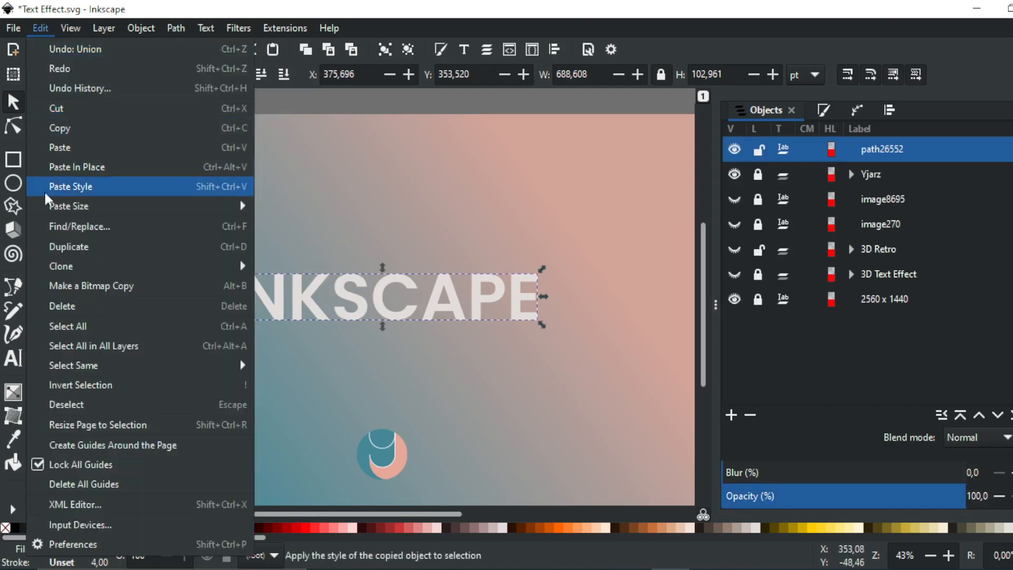
left_click(41, 244)
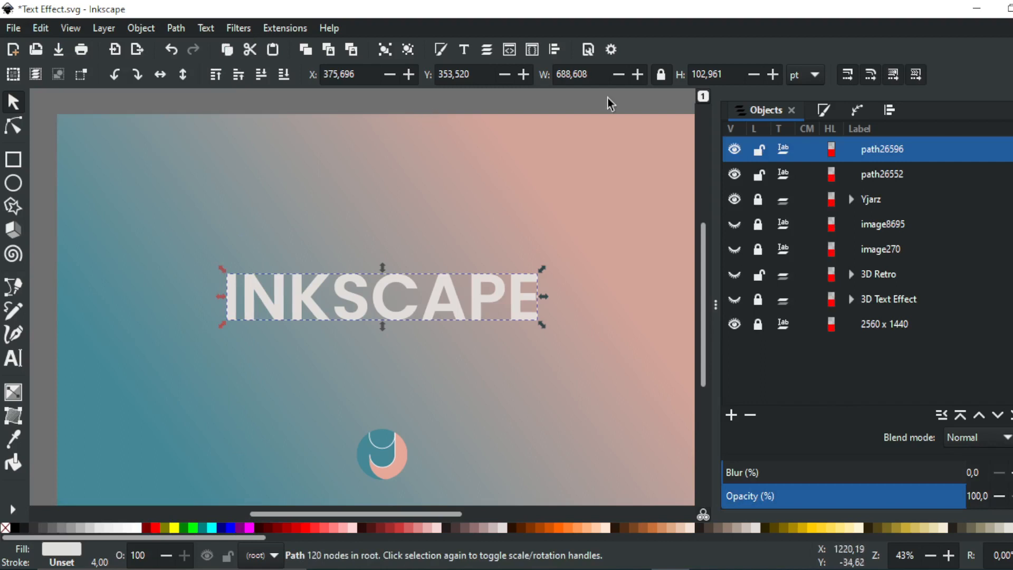
Apply the Bend live path effect to the duplicated INKSCAPE path.
left_click(851, 108)
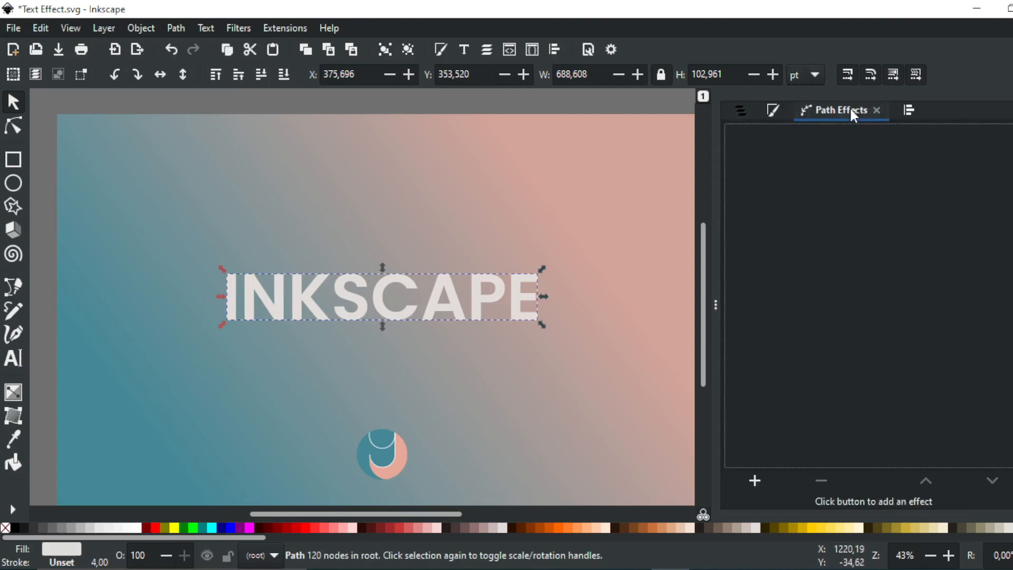
left_click(755, 480)
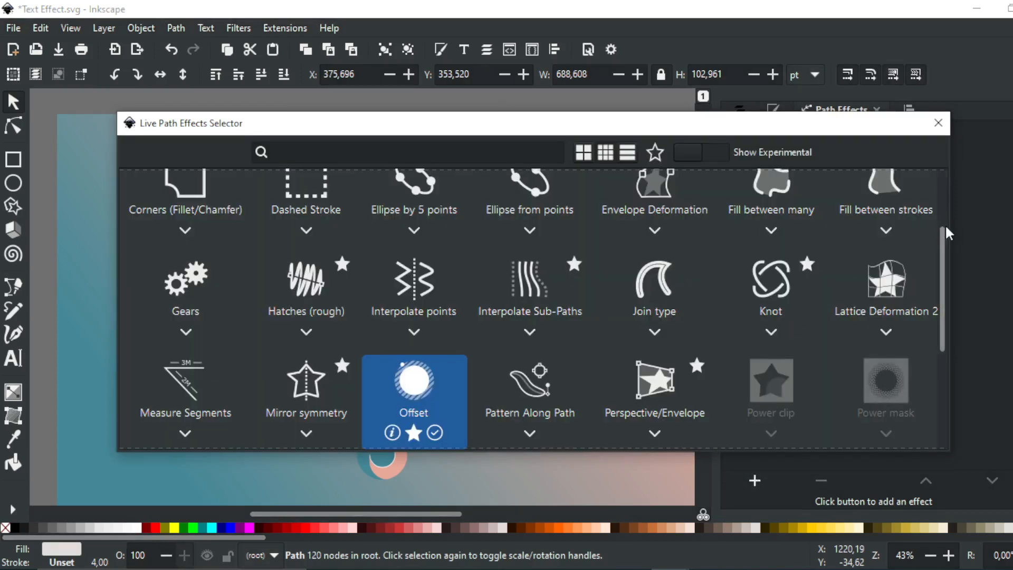
scroll(945, 219, "up", 1)
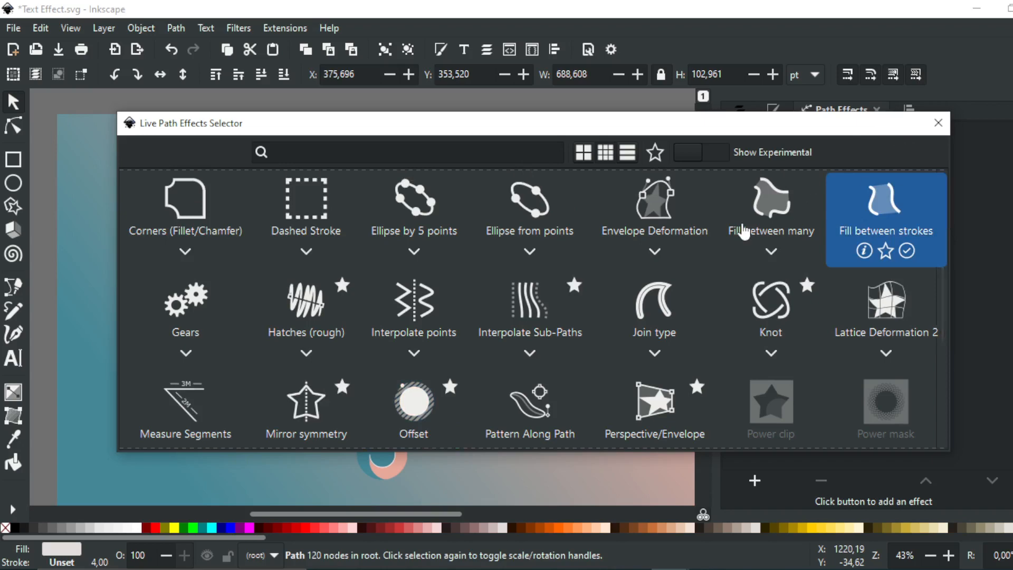
scroll(206, 195, "up", 3)
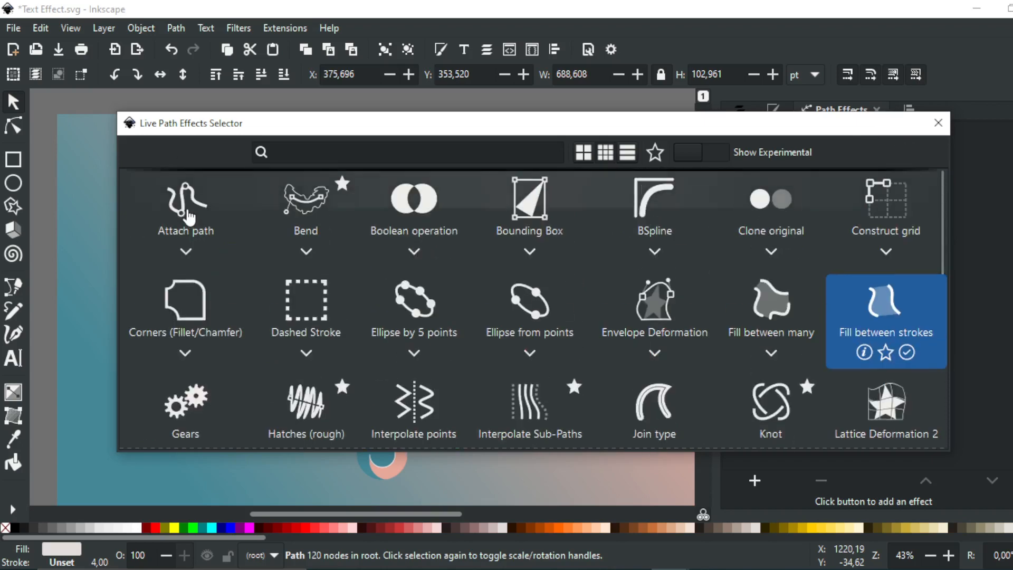
key("Escape")
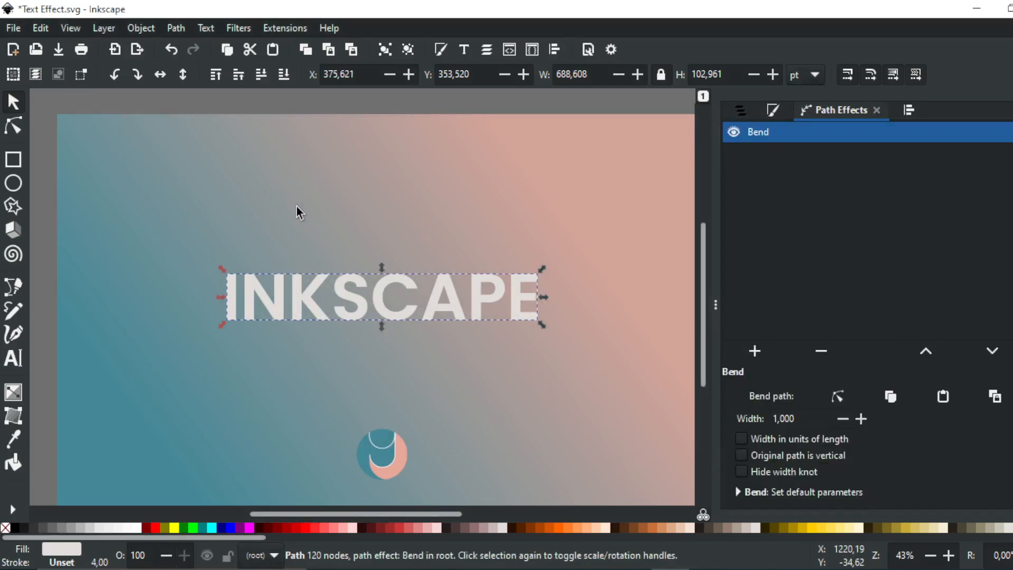
Bend the duplicate upward into a shallow arch about 142 pt tall overall and hide the straight original path.
left_click(839, 393)
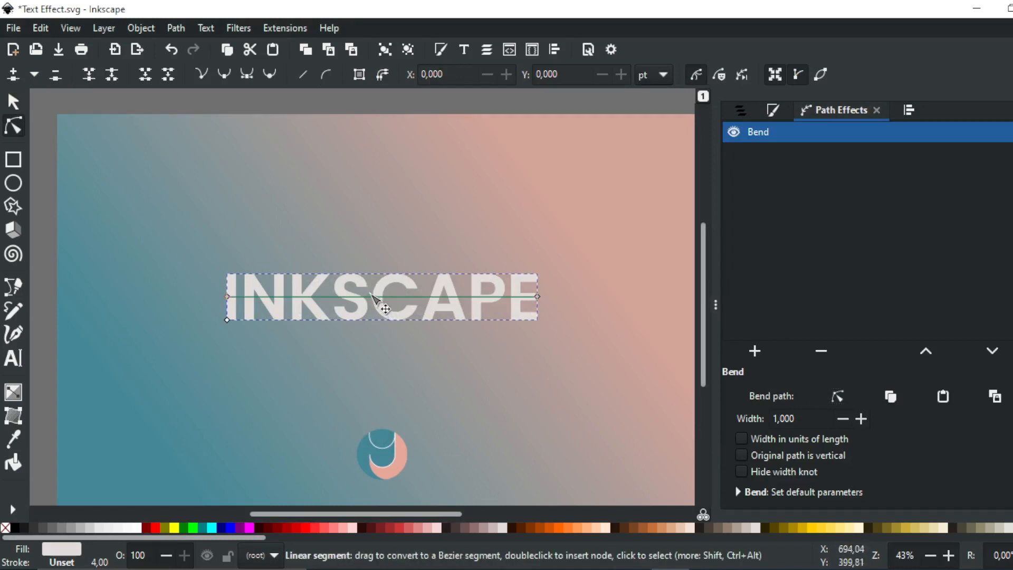
left_click(836, 393)
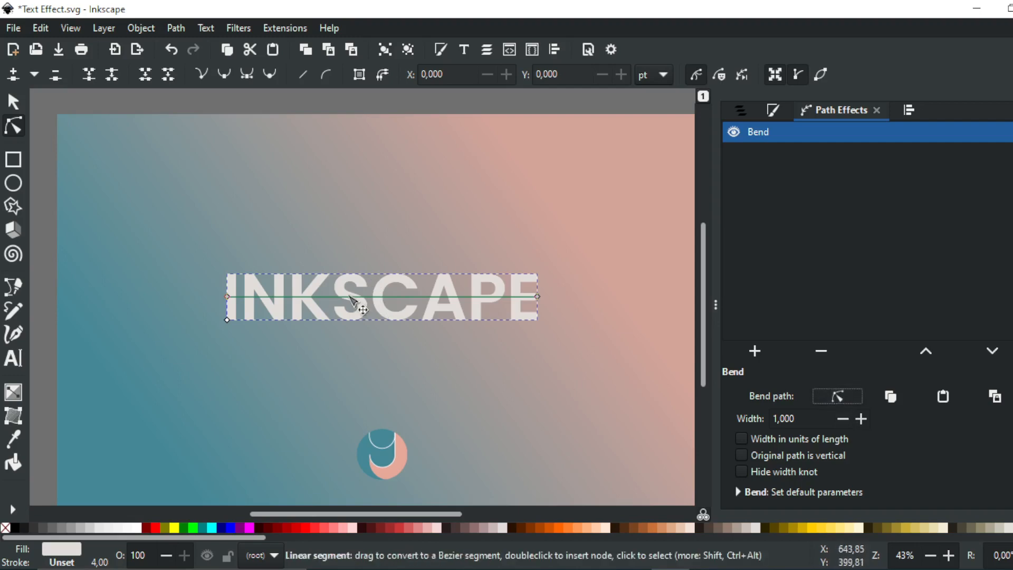
left_click_drag(369, 297, 373, 280)
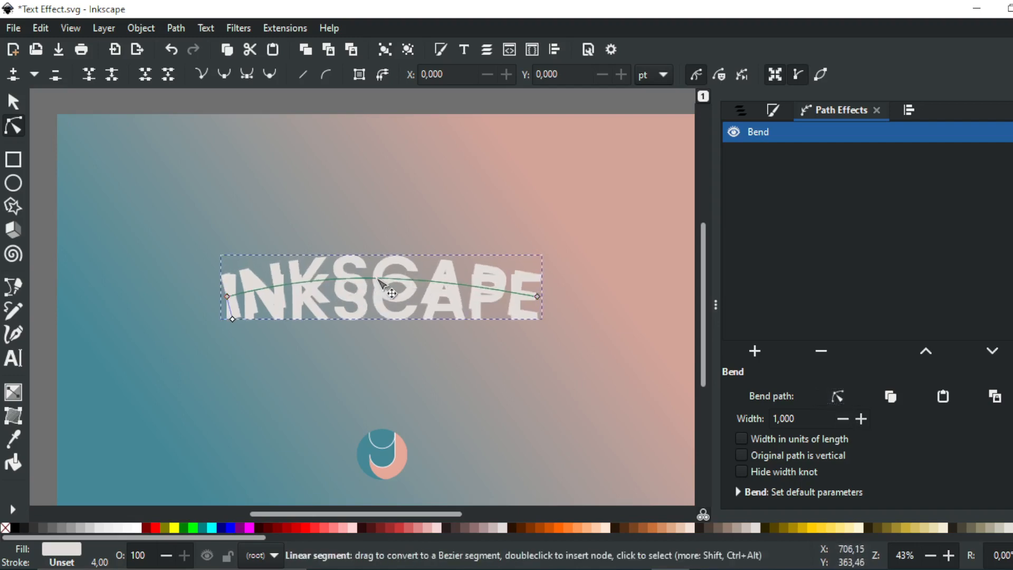
left_click(741, 108)
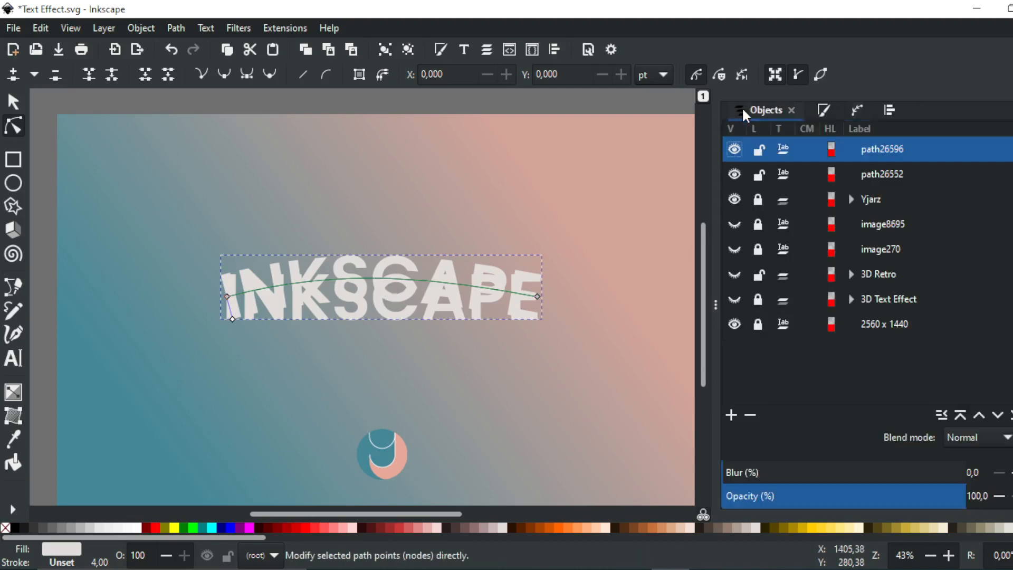
left_click(735, 173)
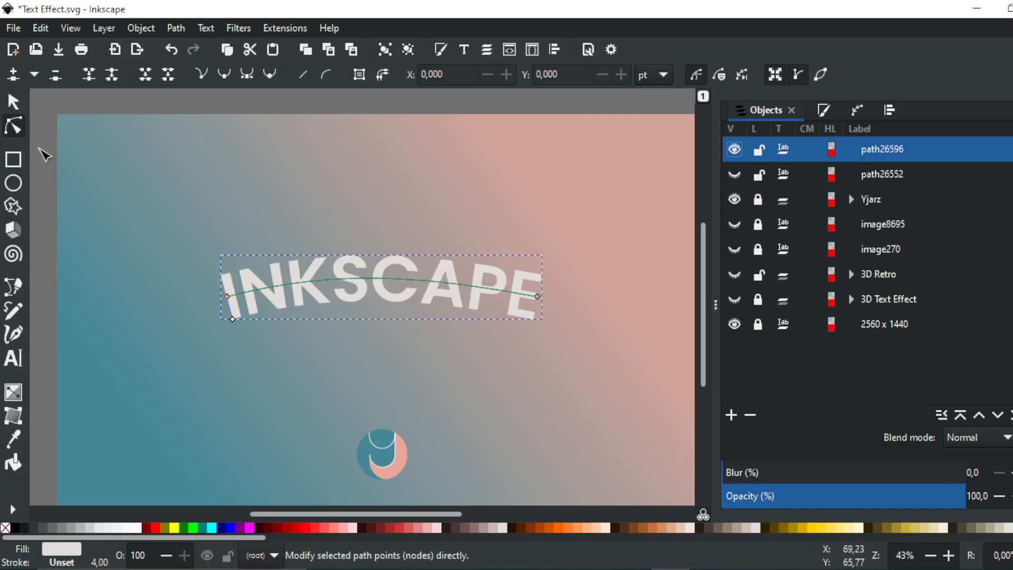
Edit the bend path of the INKSCAPE duplicate on canvas and raise the middle of its curve slightly further.
left_click(13, 102)
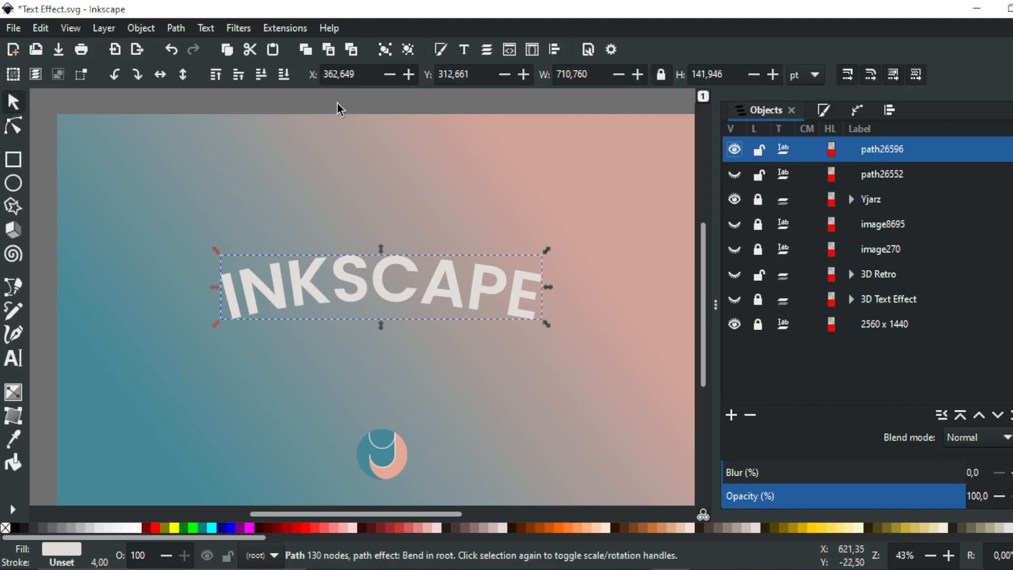
left_click(849, 111)
left_click(837, 396)
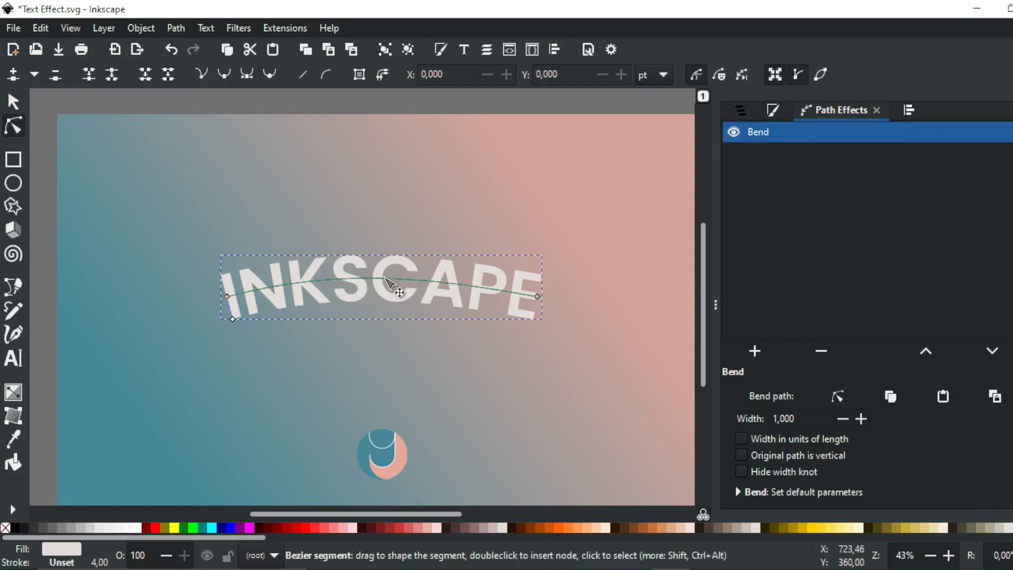
mouse_move(384, 283)
left_mouse_down()
mouse_move(399, 276)
mouse_move(388, 272)
left_mouse_up()
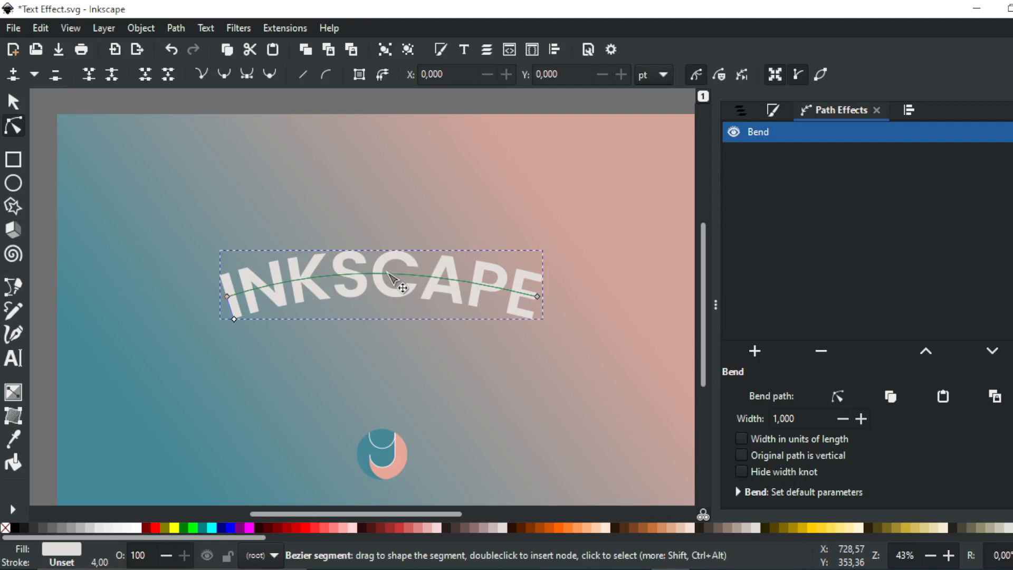
Adjust both Bezier handles of the bend path, raising the one at the A and shortening the one at the S, to even out the arch.
scroll(379, 272, "up", 2)
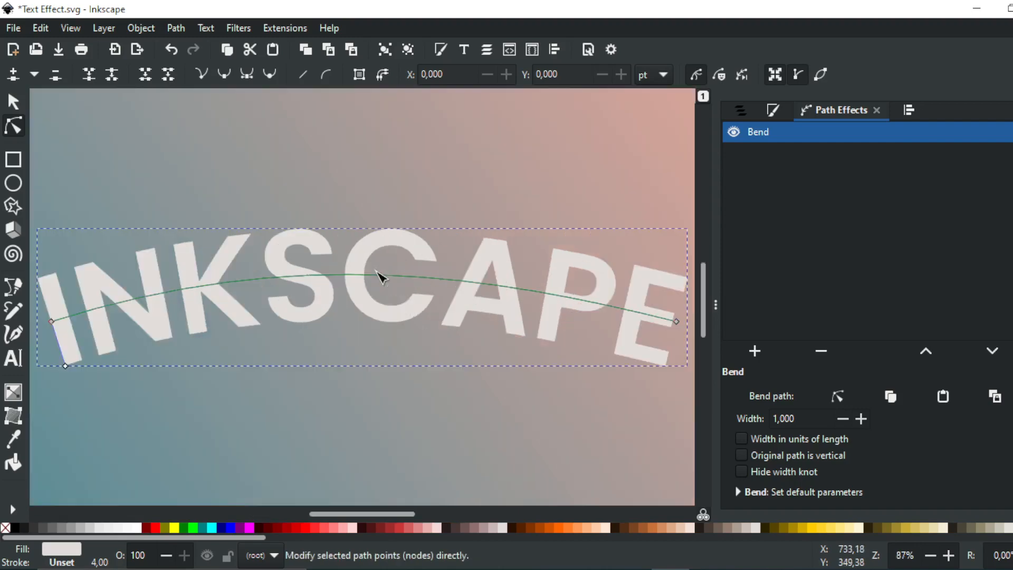
left_click(53, 322)
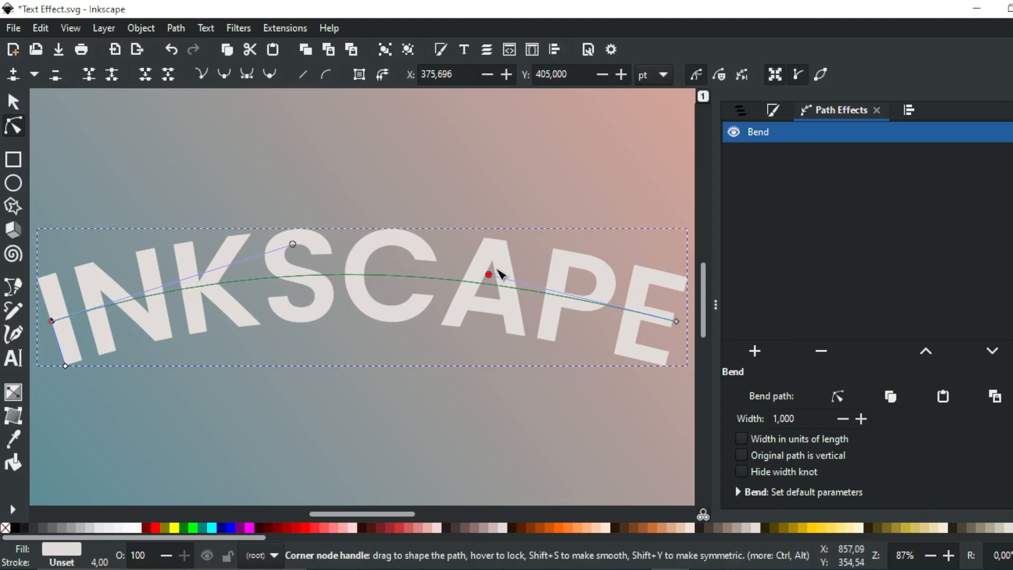
left_click_drag(489, 275, 477, 252)
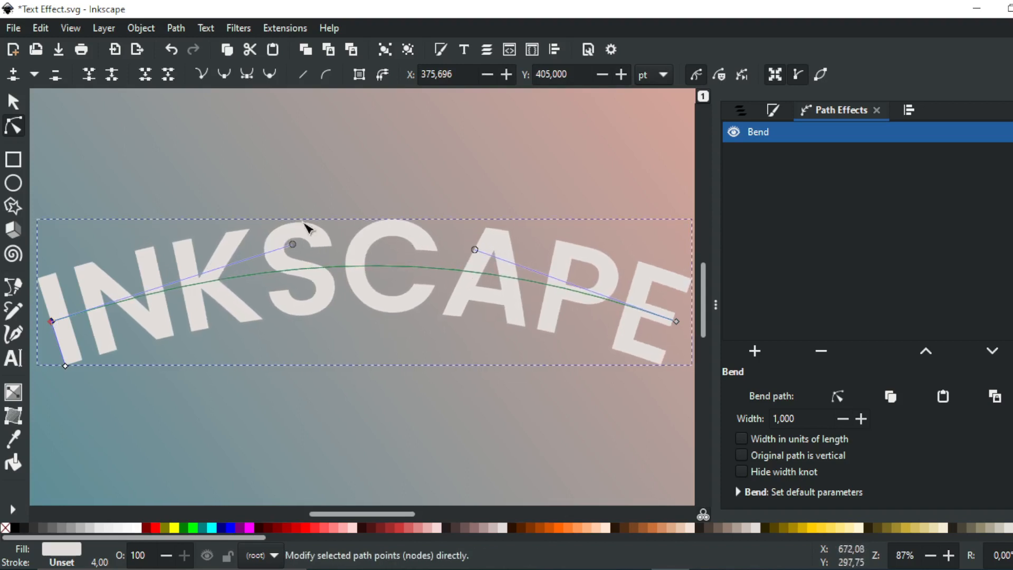
left_click_drag(283, 250, 260, 252)
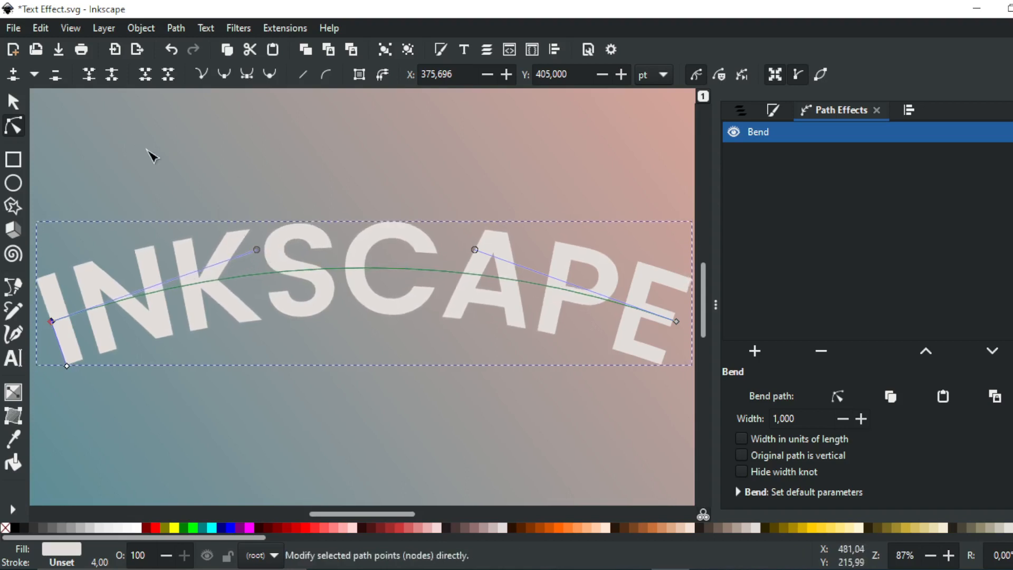
Convert the bent INKSCAPE object to a plain path and check its nodes.
key("minus")
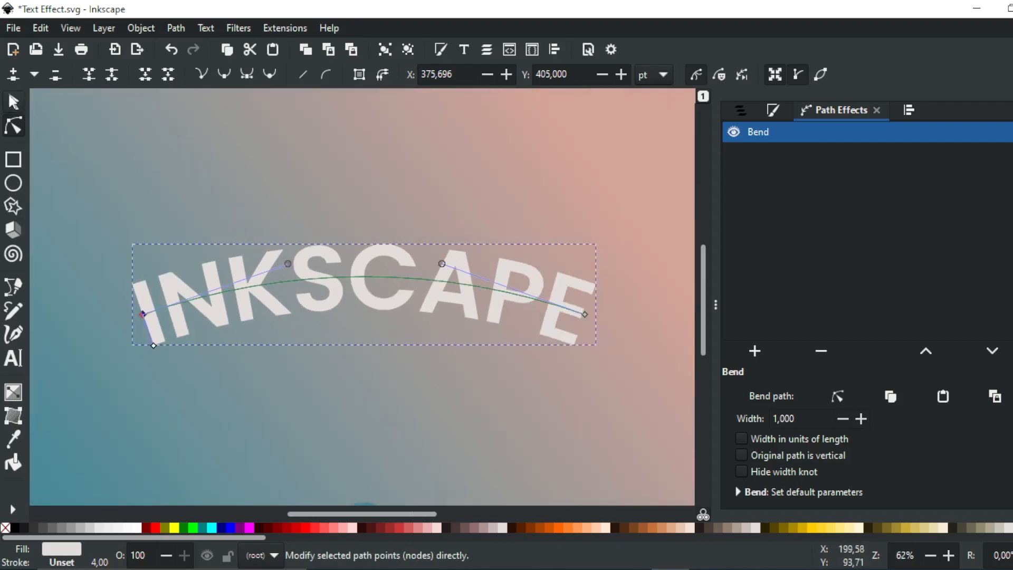
left_click(13, 101)
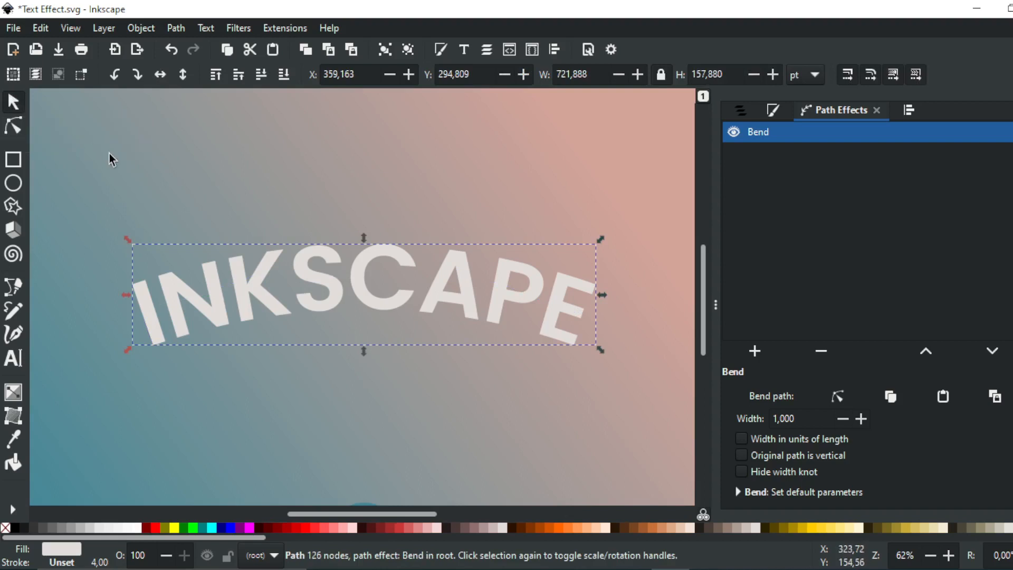
left_click(181, 31)
left_click(179, 50)
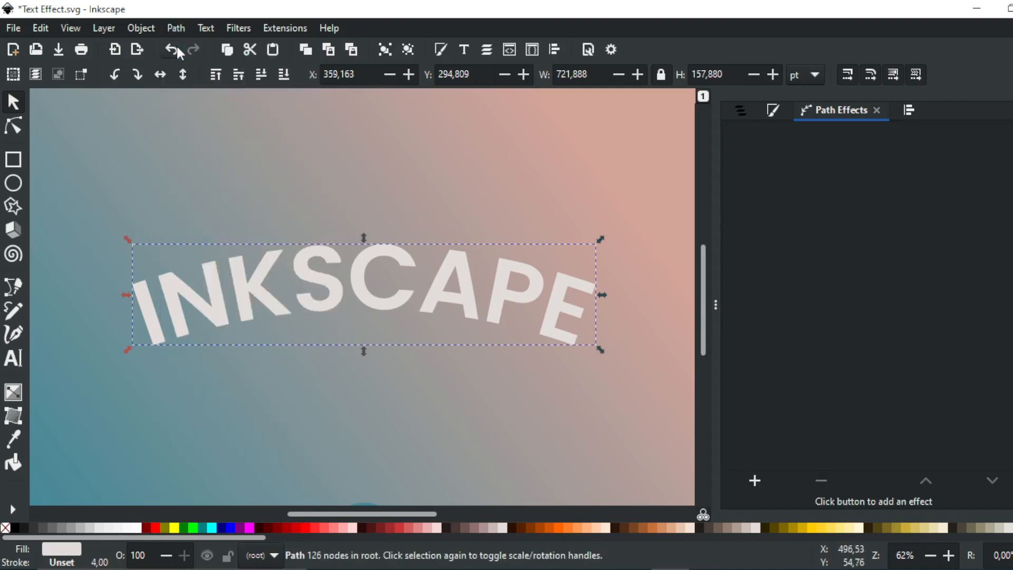
left_click(14, 127)
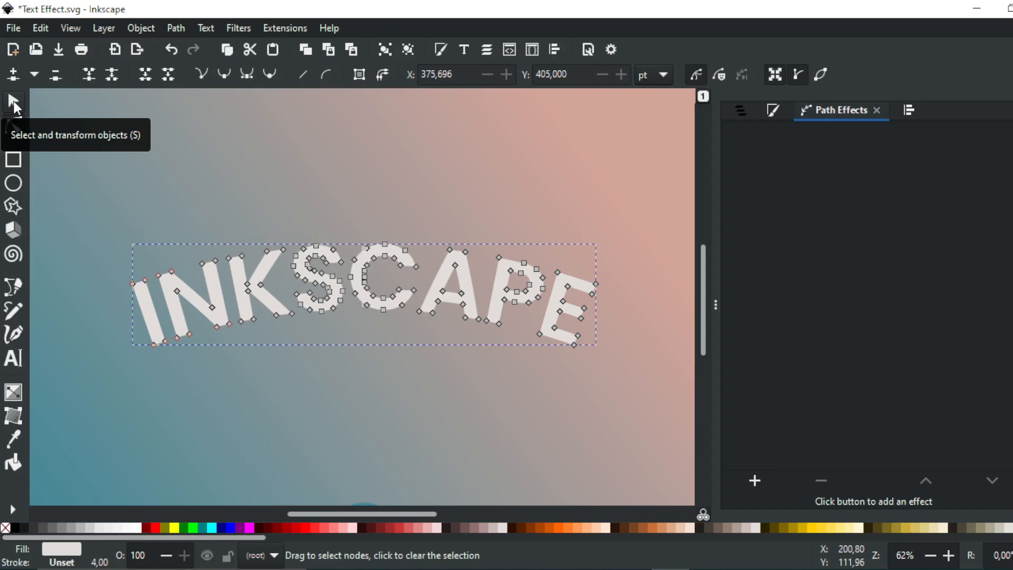
left_click(16, 109)
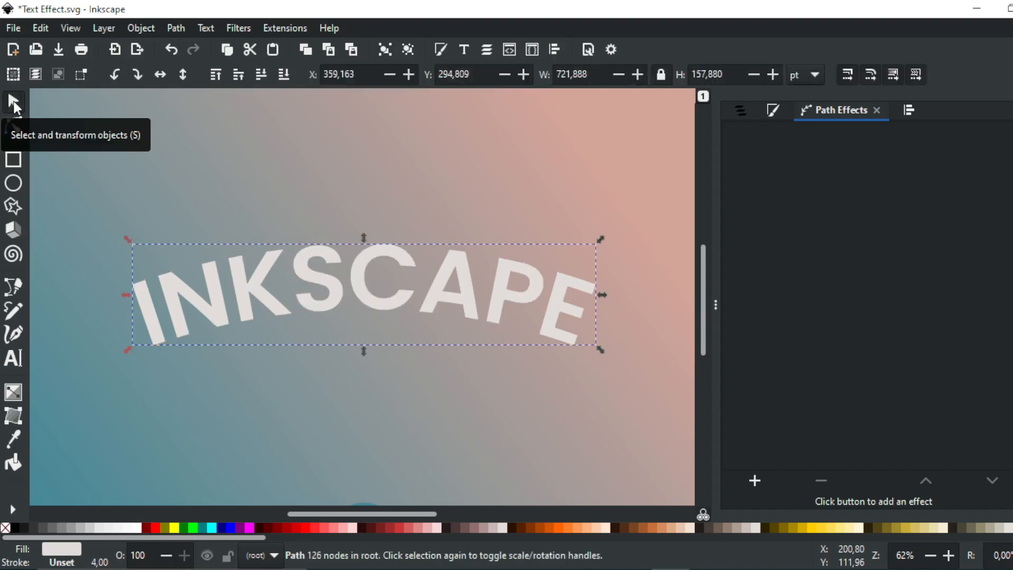
Duplicate the arched INKSCAPE path and apply the Offset live path effect to the duplicate.
left_click(40, 27)
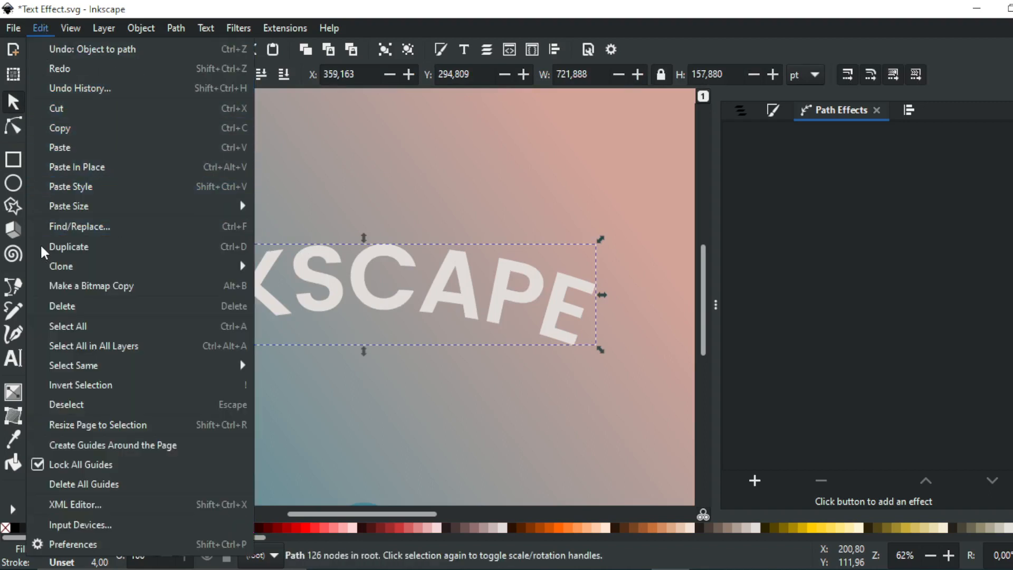
left_click(111, 252)
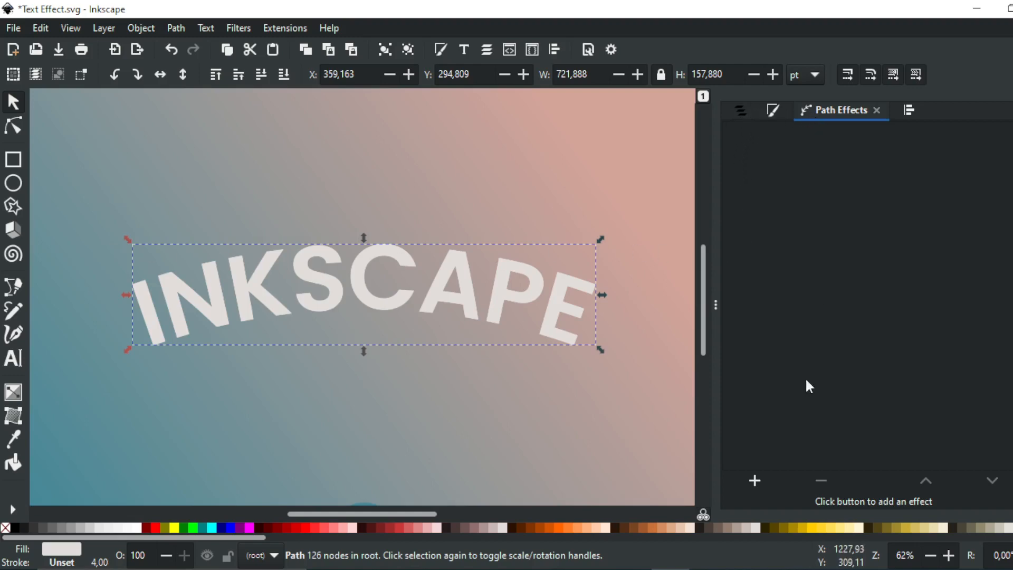
left_click(762, 481)
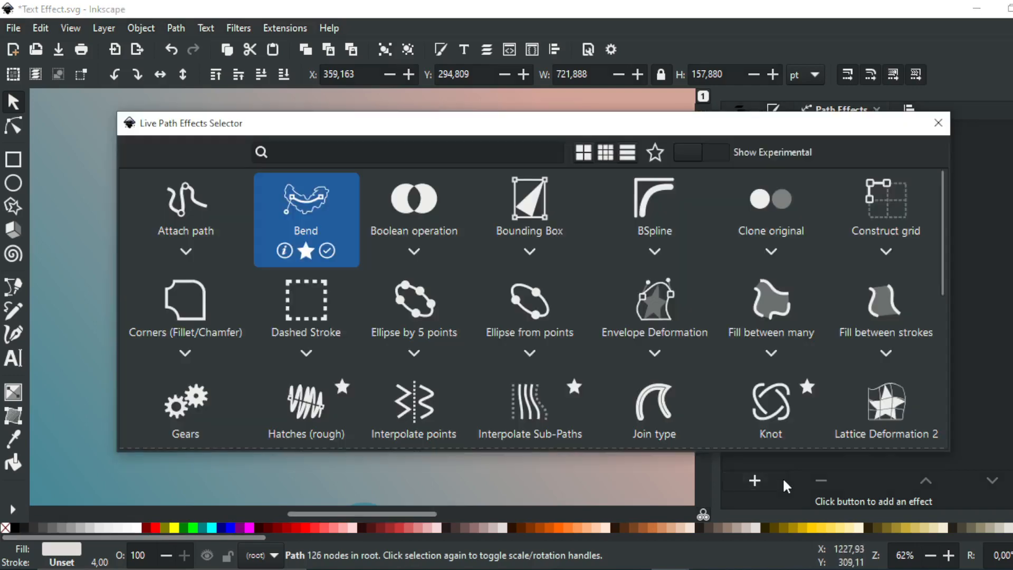
scroll(422, 354, "down", 3)
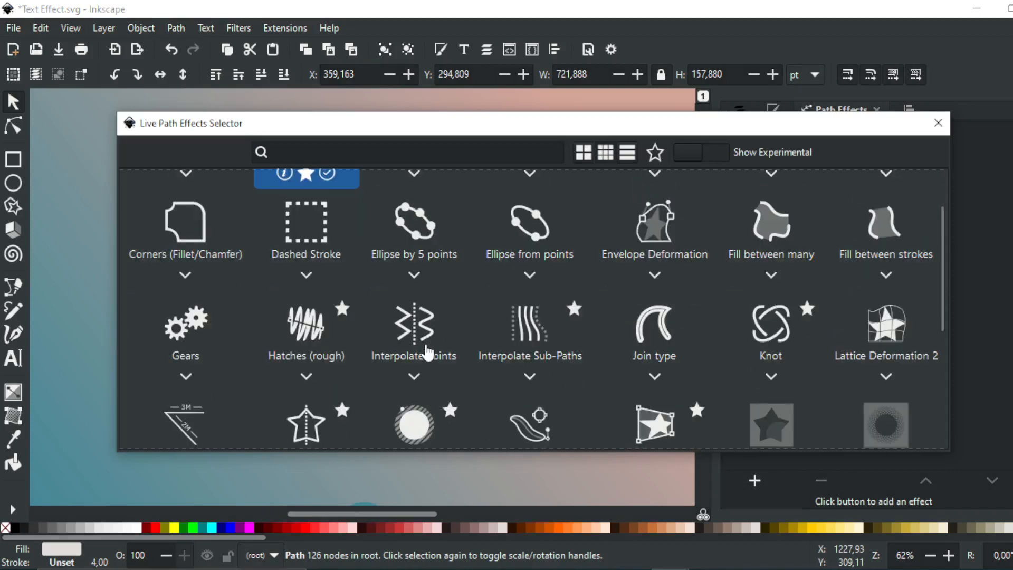
scroll(427, 353, "down", 2)
left_click(413, 381)
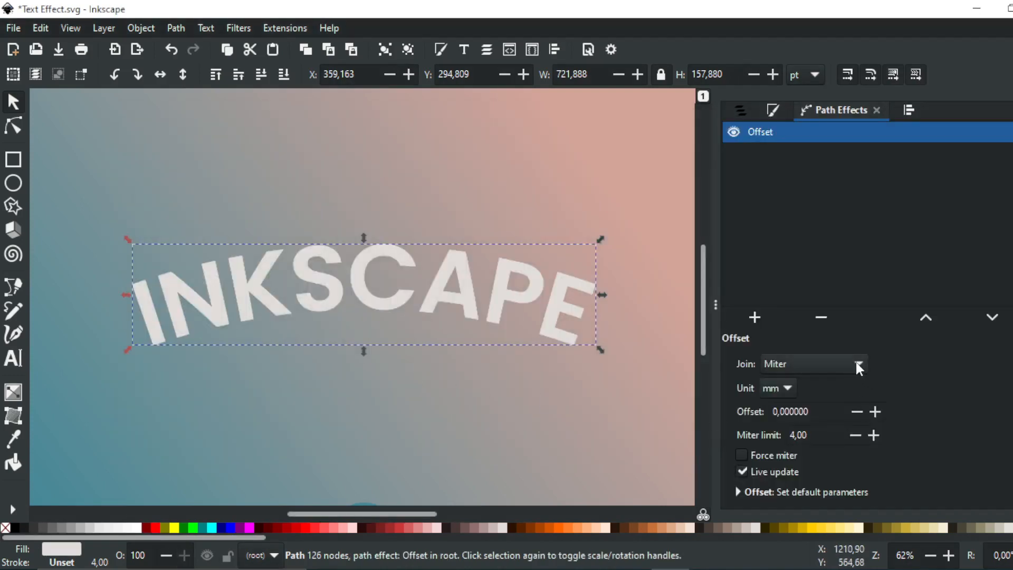
Keep the Miter join for the duplicate's Offset effect and set the offset to 10 mm.
left_click(857, 361)
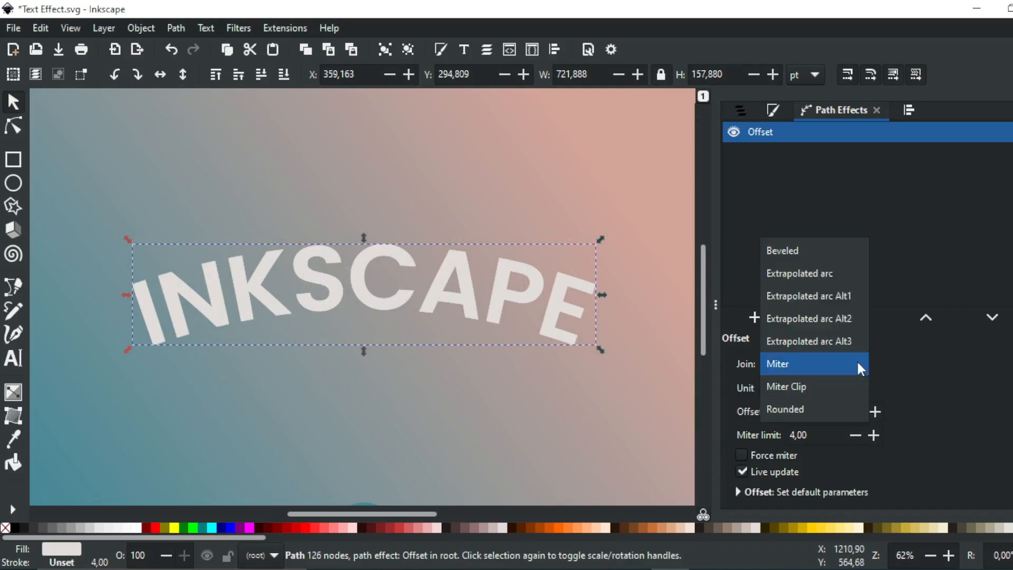
left_click(918, 365)
left_click(773, 411)
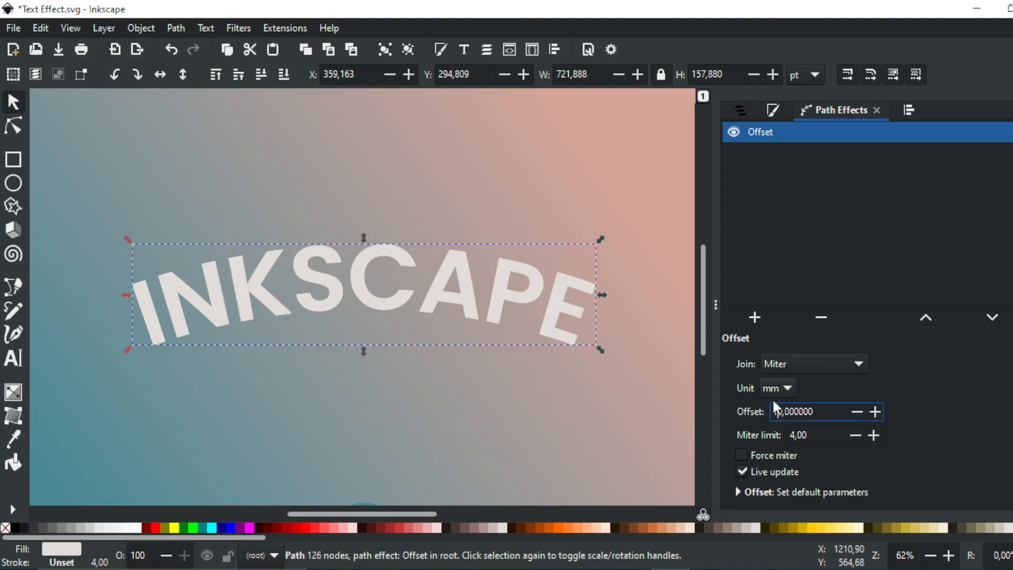
type("1")
key("Return")
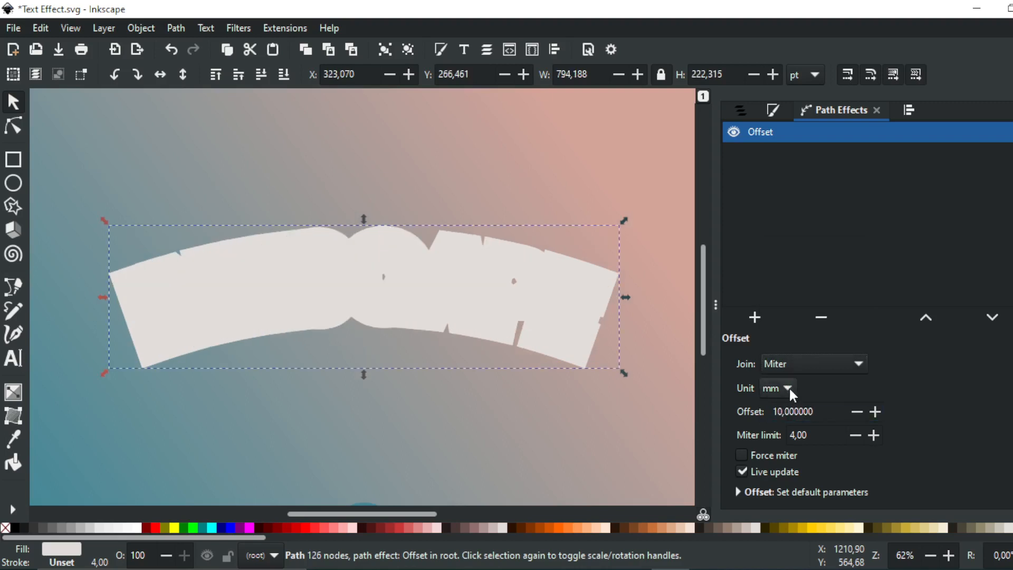
Switch the Offset effect's unit to px and its join to Rounded.
left_click(788, 389)
left_click(780, 411)
left_click(856, 360)
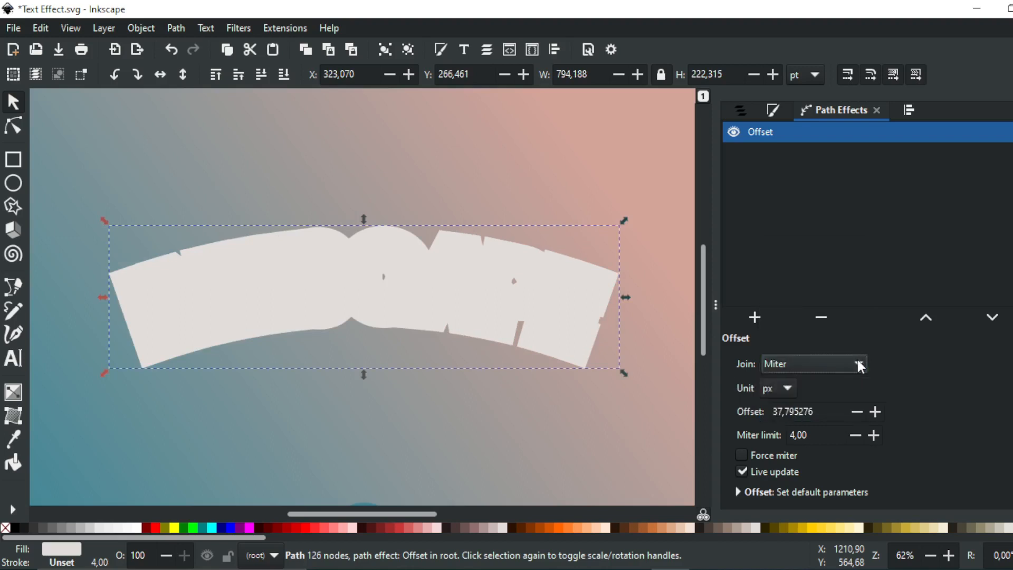
left_click(822, 406)
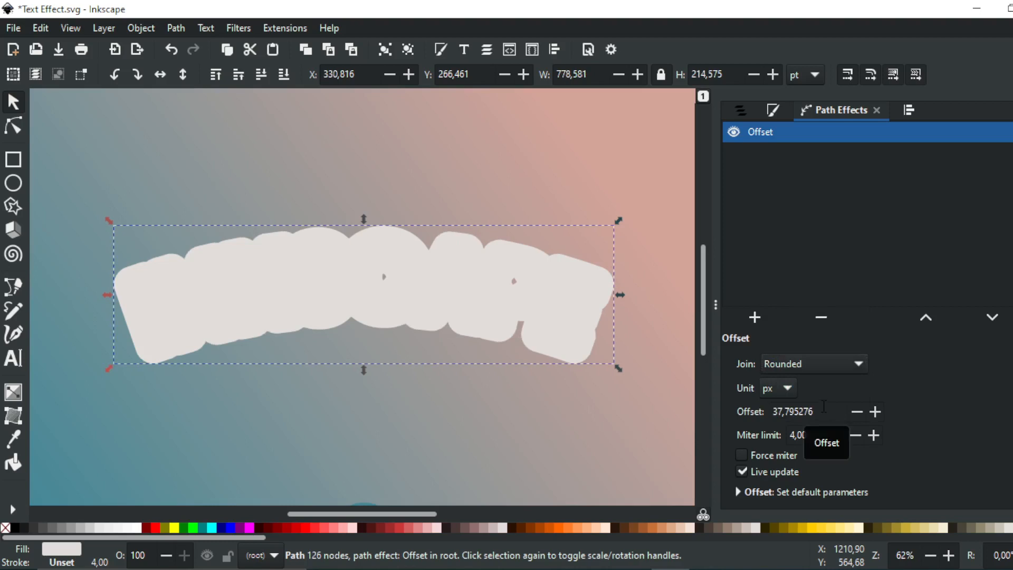
Lower the offset duplicate one level beneath the arched INKSCAPE text and fill the upper text with white.
left_click(739, 109)
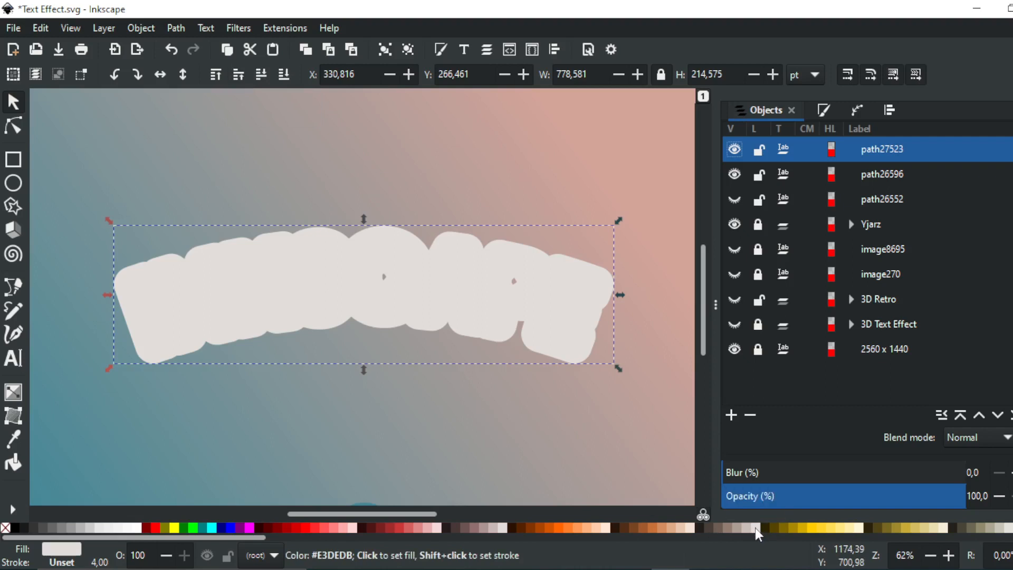
left_click(258, 77)
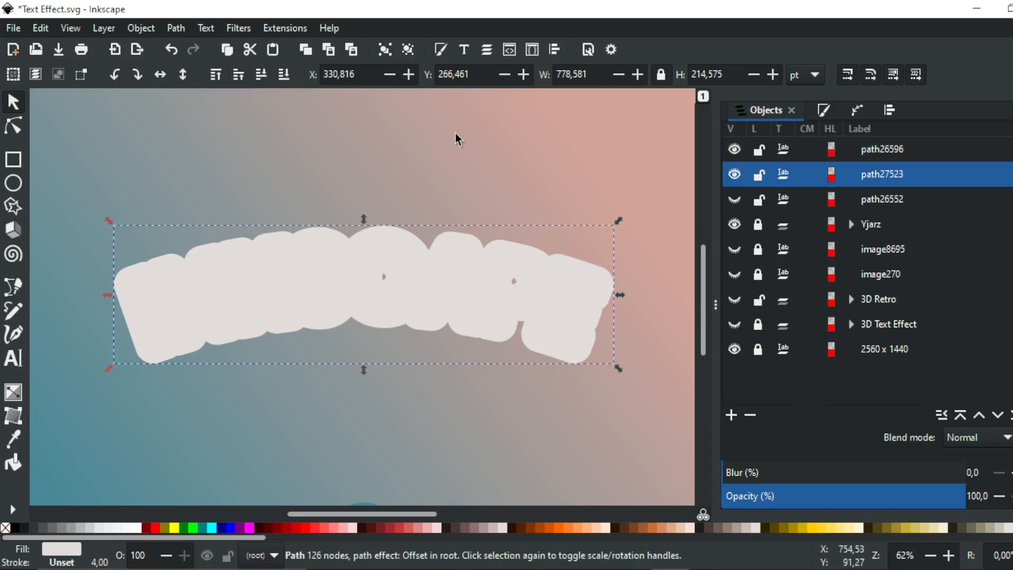
left_click(888, 154)
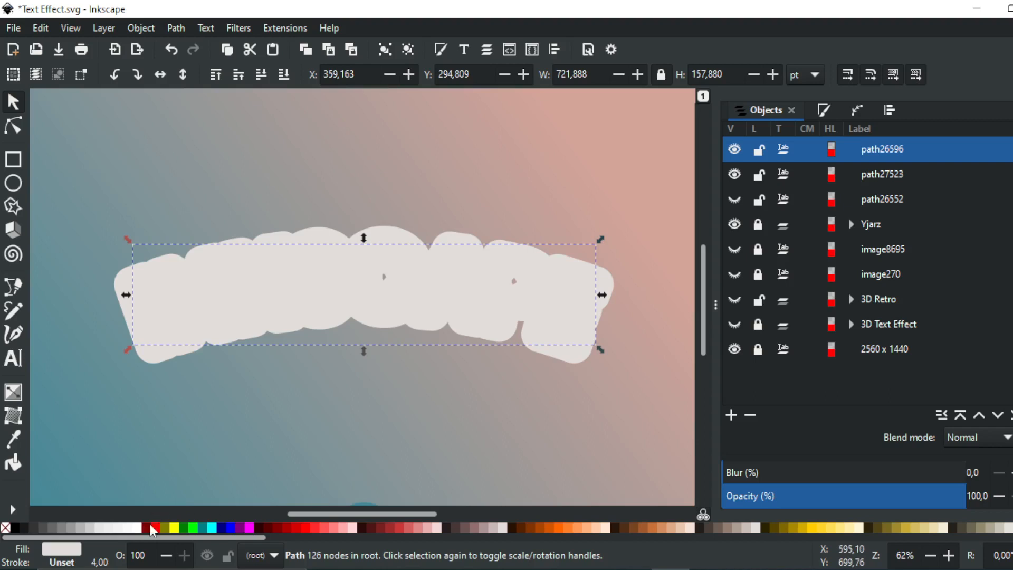
left_click(135, 527)
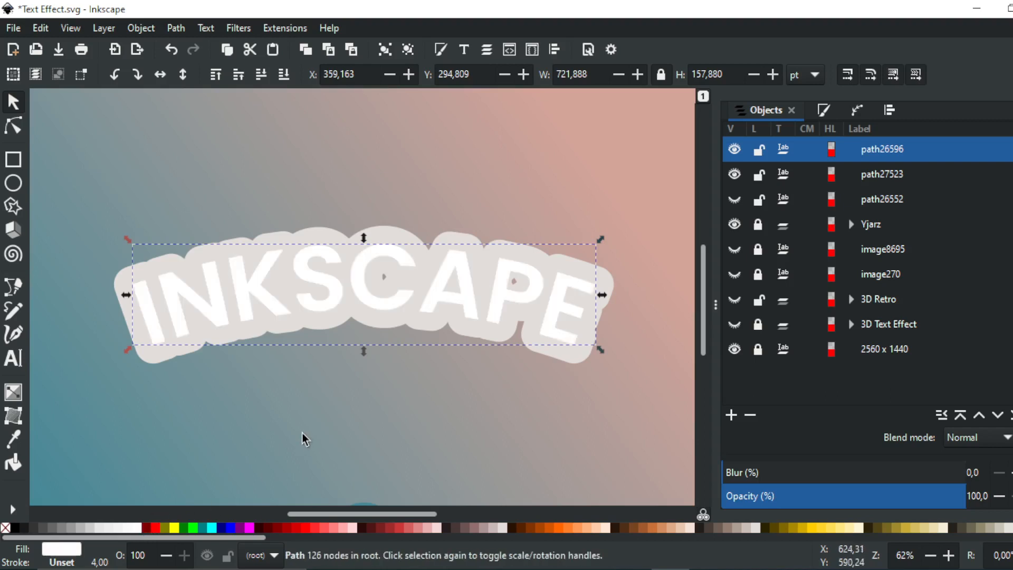
left_click(496, 170)
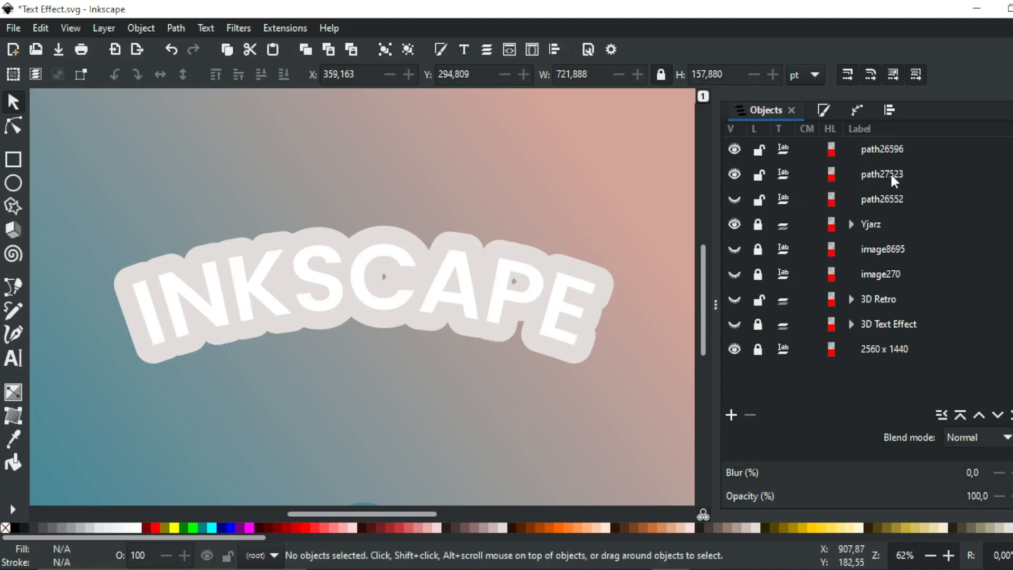
Select the offset duplicate behind the white text and set its Offset effect to 10 px.
left_click(890, 172)
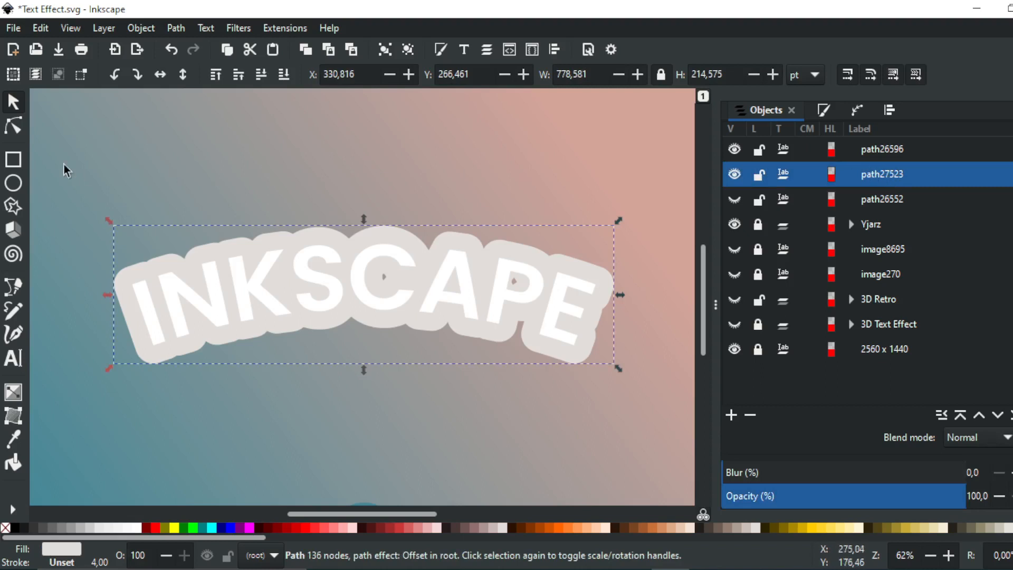
left_click(14, 127)
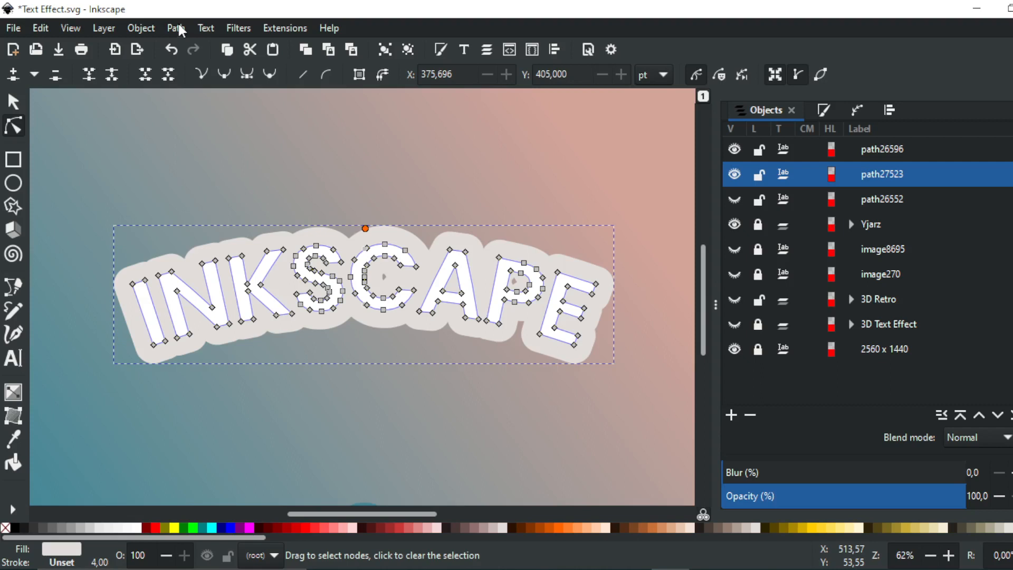
left_click(857, 112)
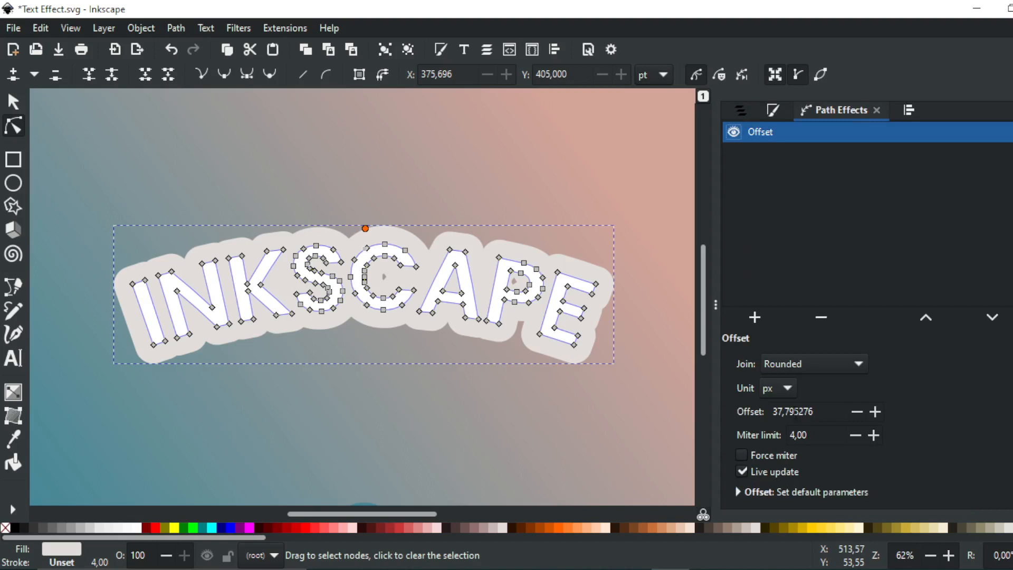
double_click(800, 412)
key("BackSpace")
key("BackSpace")
key("BackSpace")
key("BackSpace")
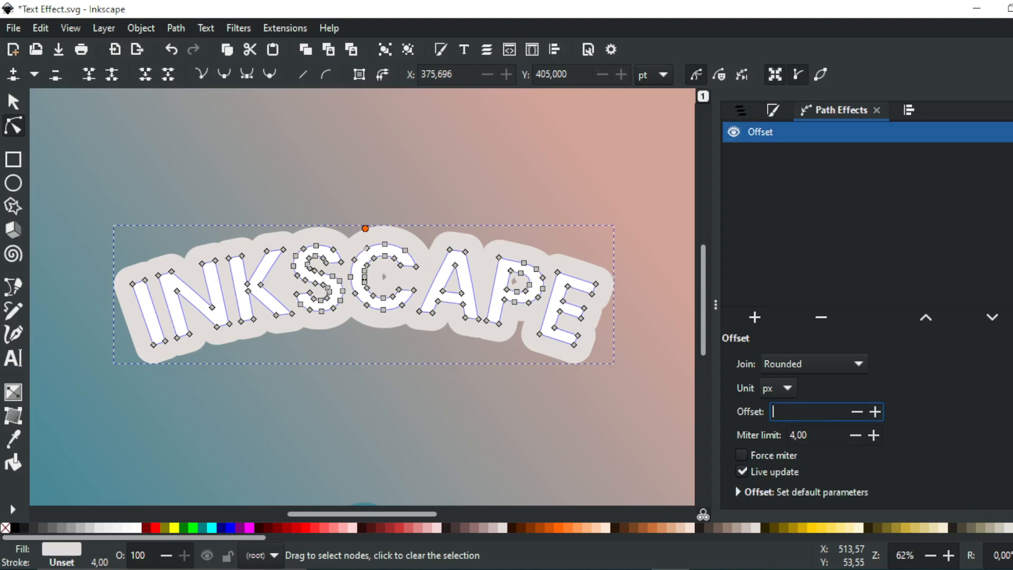
type("10")
key("Return")
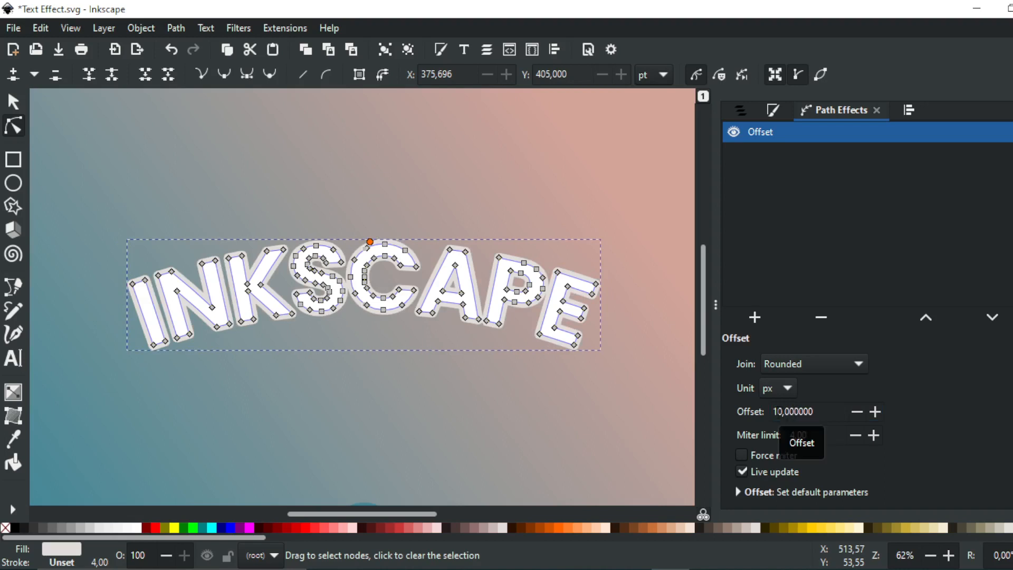
Widen the outline behind the white INKSCAPE text by setting the lower duplicate's offset to 15 px.
left_click(742, 109)
left_click(871, 149)
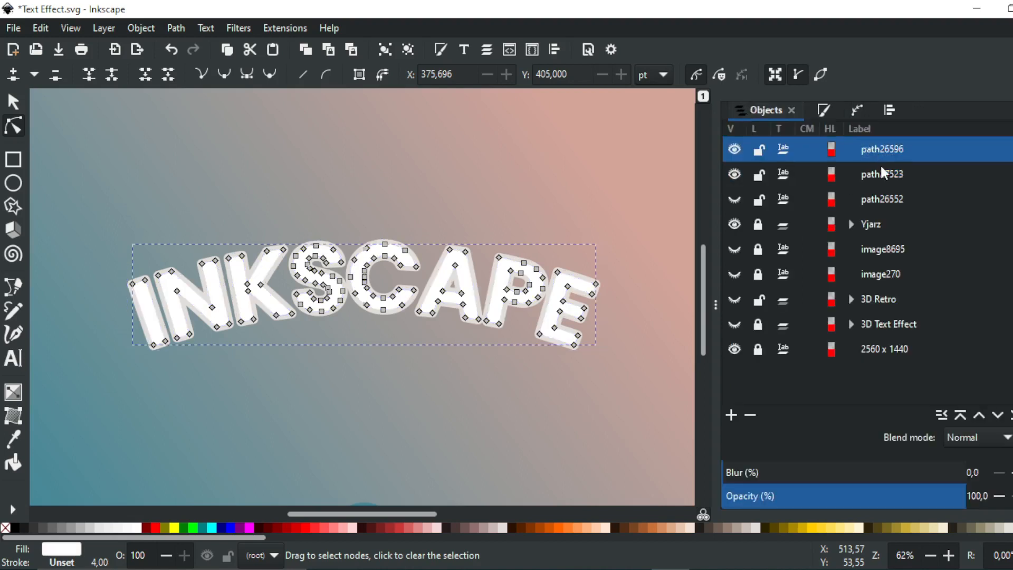
key("s")
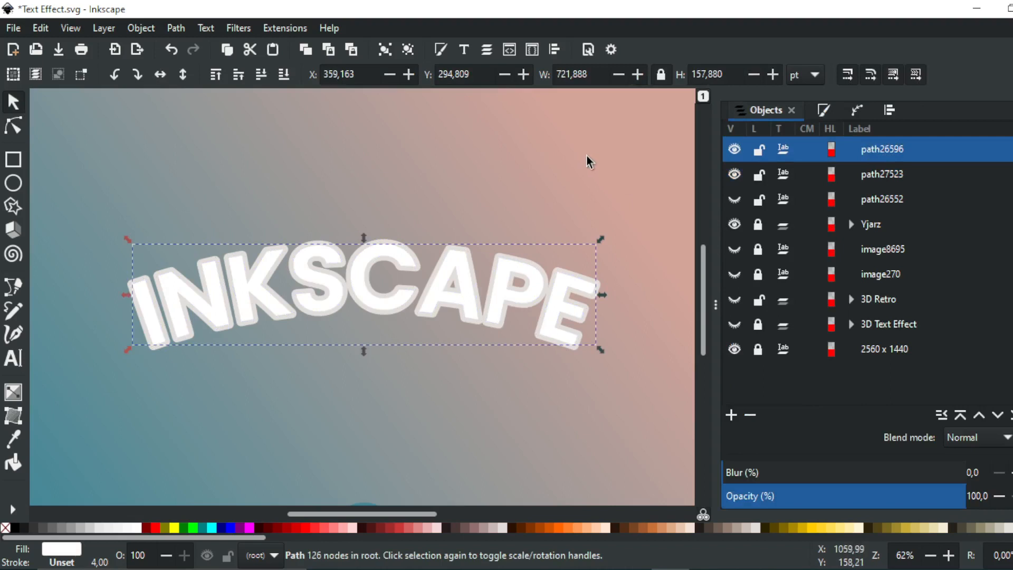
left_click(877, 179)
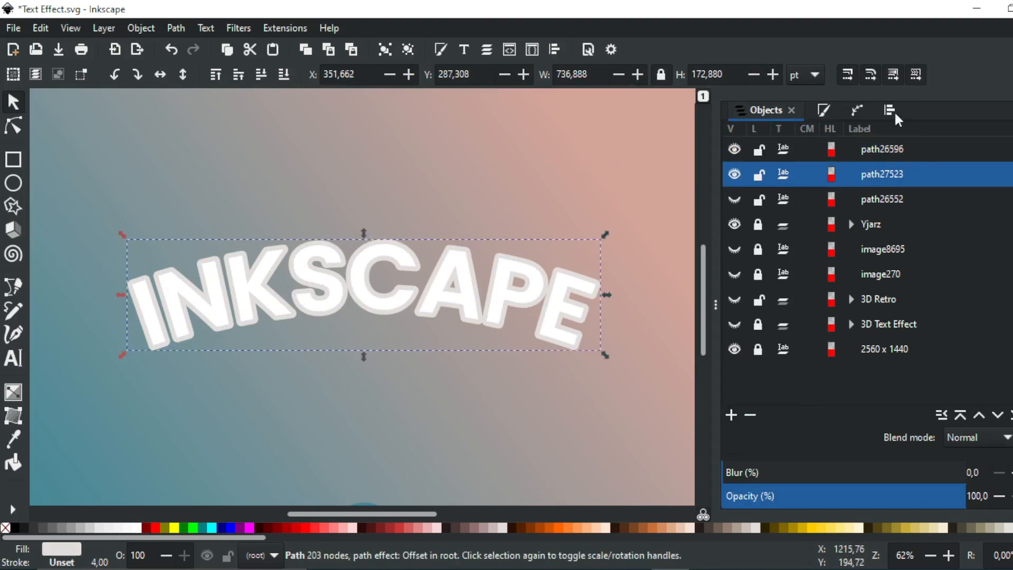
left_click(858, 109)
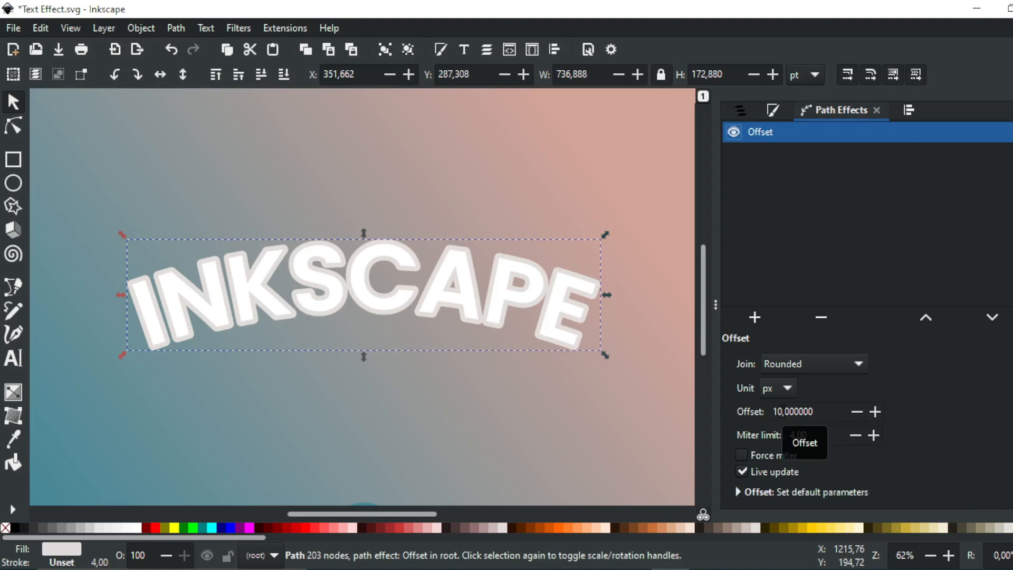
left_click(782, 412)
key("BackSpace")
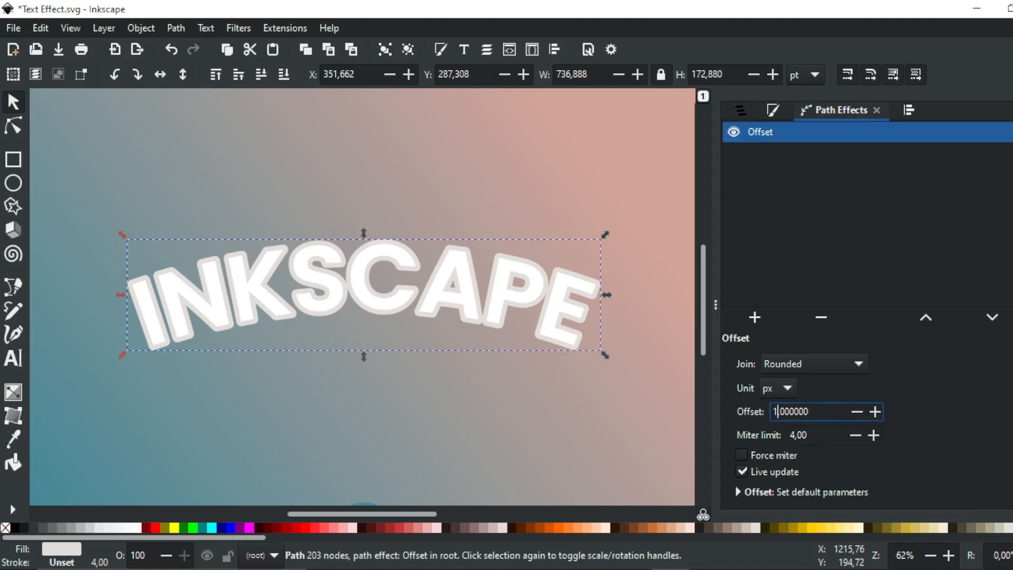
type("5")
key("Return")
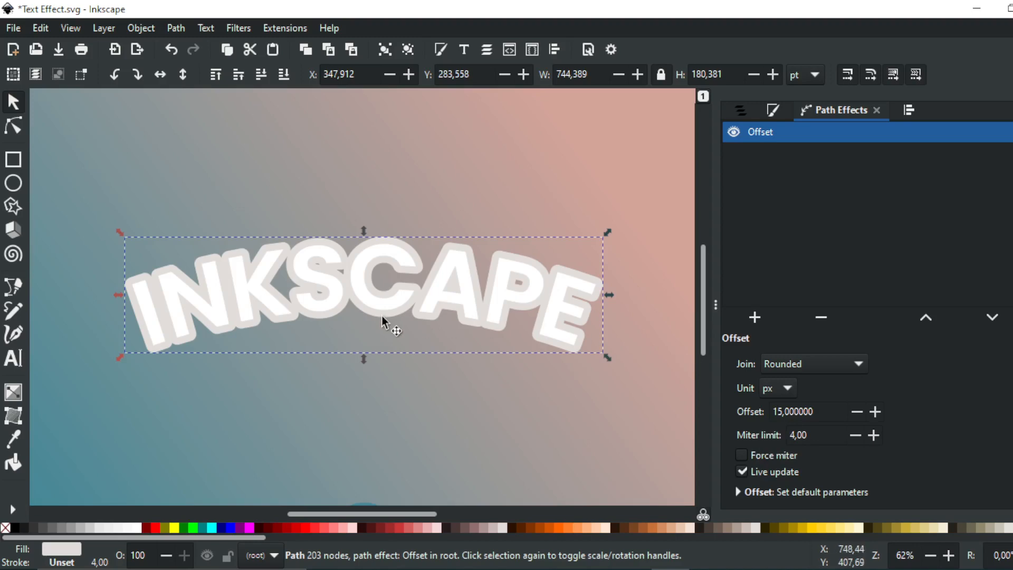
Inspect the outline up close and convert the offset duplicate to a plain path.
key("3")
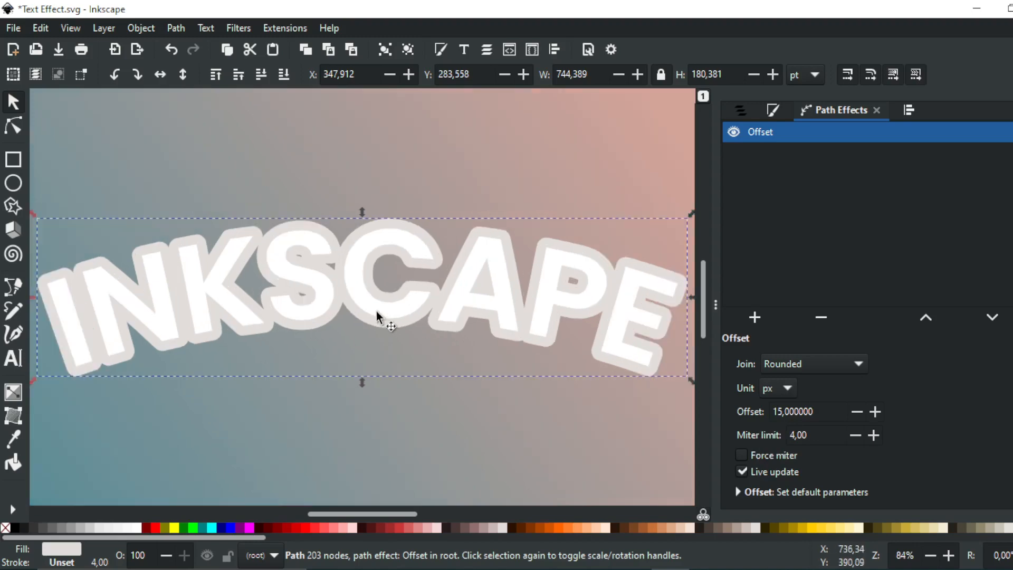
key("minus")
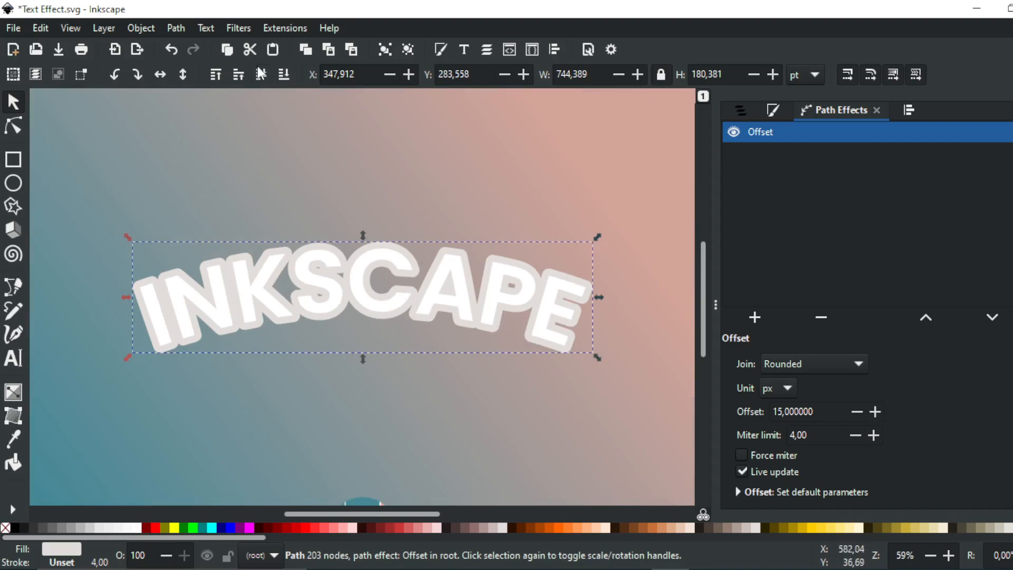
left_click(171, 28)
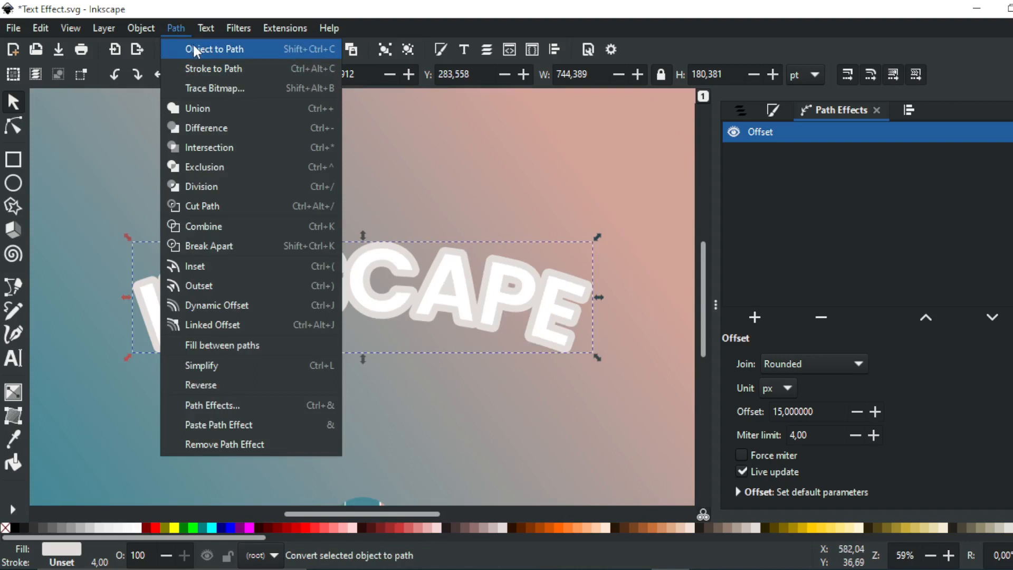
left_click(193, 47)
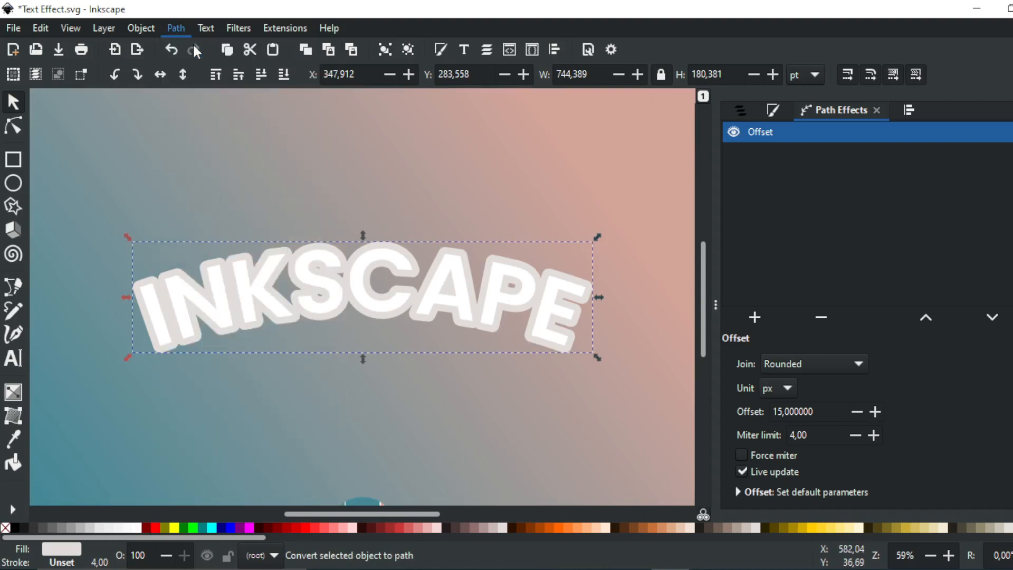
Hide the white INKSCAPE letters on top and show the nodes of the outline path for editing.
left_click(742, 111)
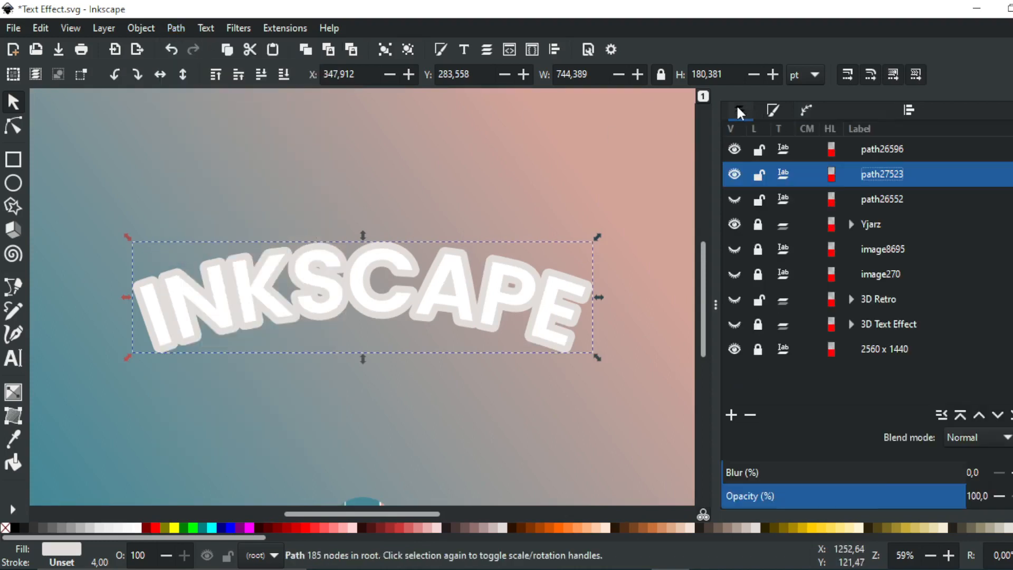
left_click(736, 148)
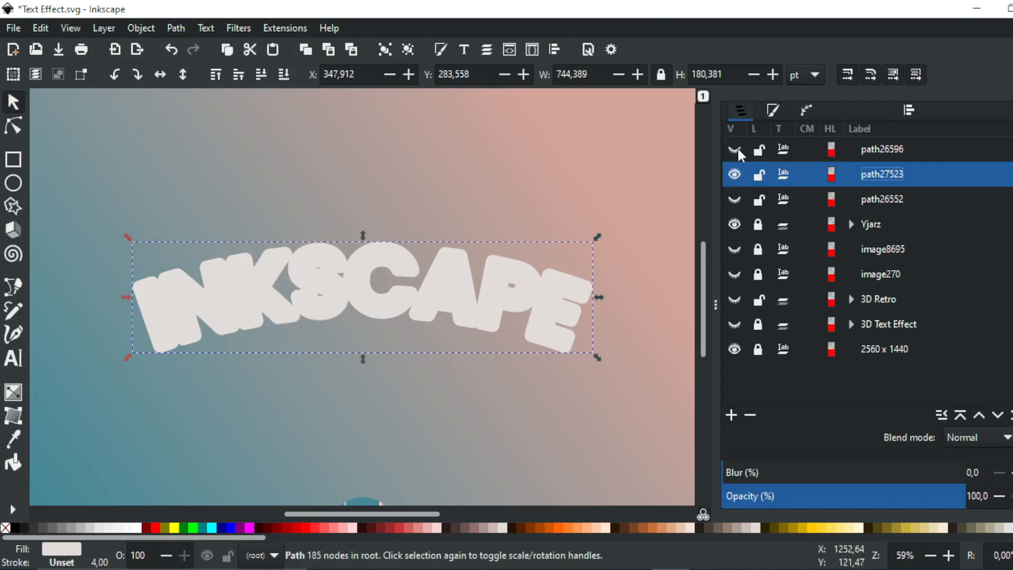
left_click(14, 127)
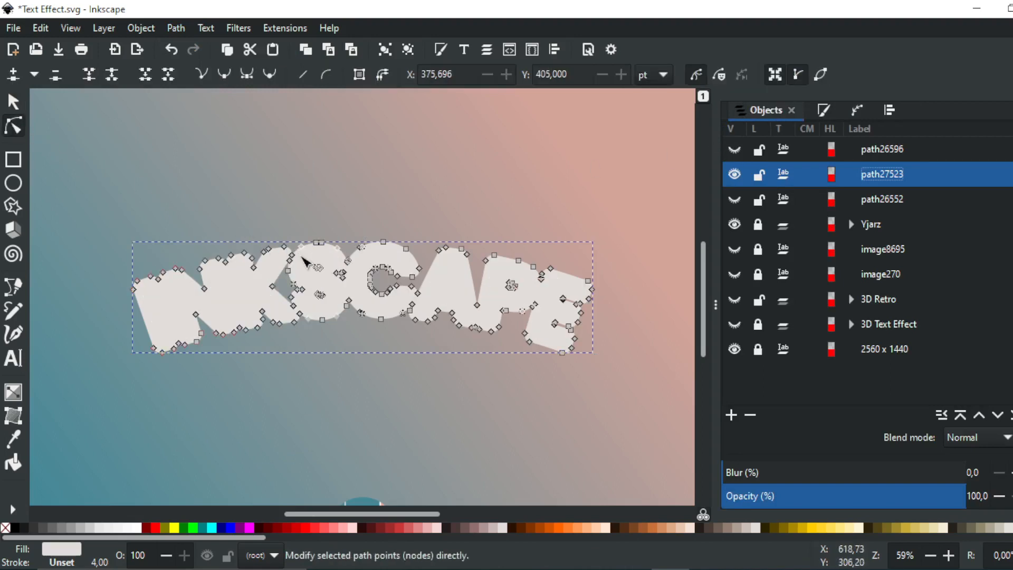
Delete the outline nodes forming the gap between K and S and the small holes in and beside the S.
key("plus")
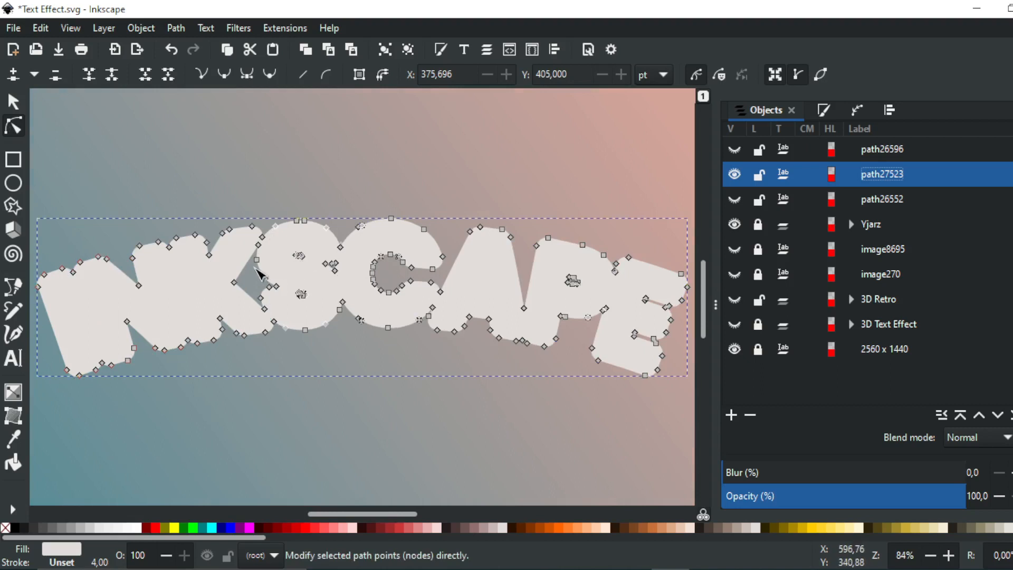
left_click(256, 259)
scroll(232, 260, "up", 2)
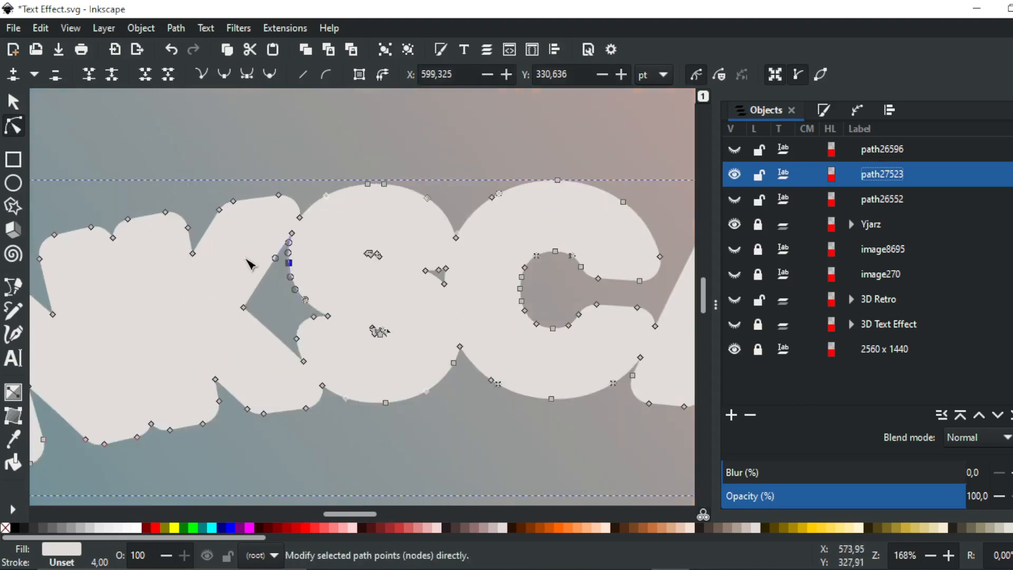
left_click_drag(223, 230, 348, 374)
key("Delete")
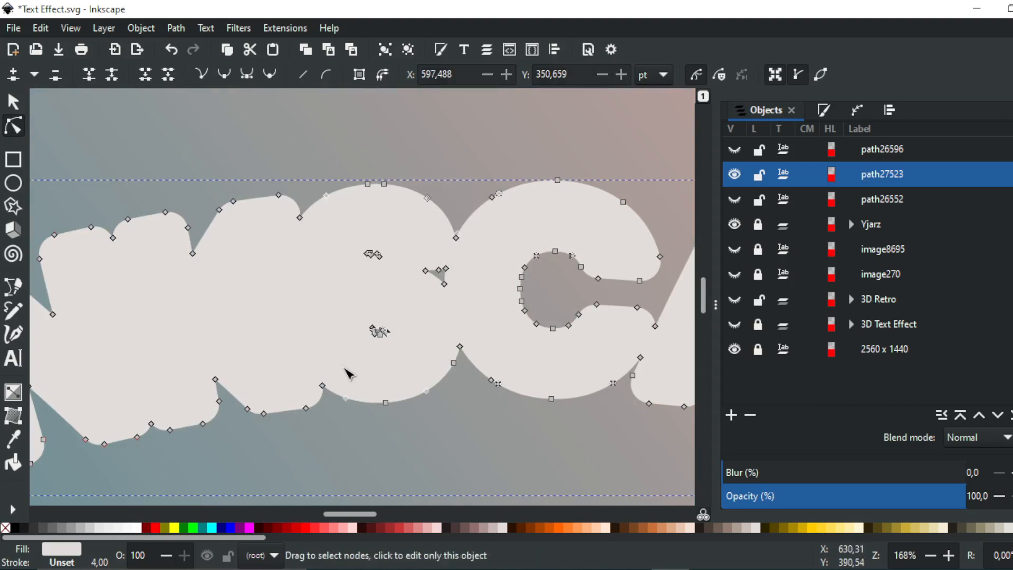
left_click_drag(326, 234, 451, 362)
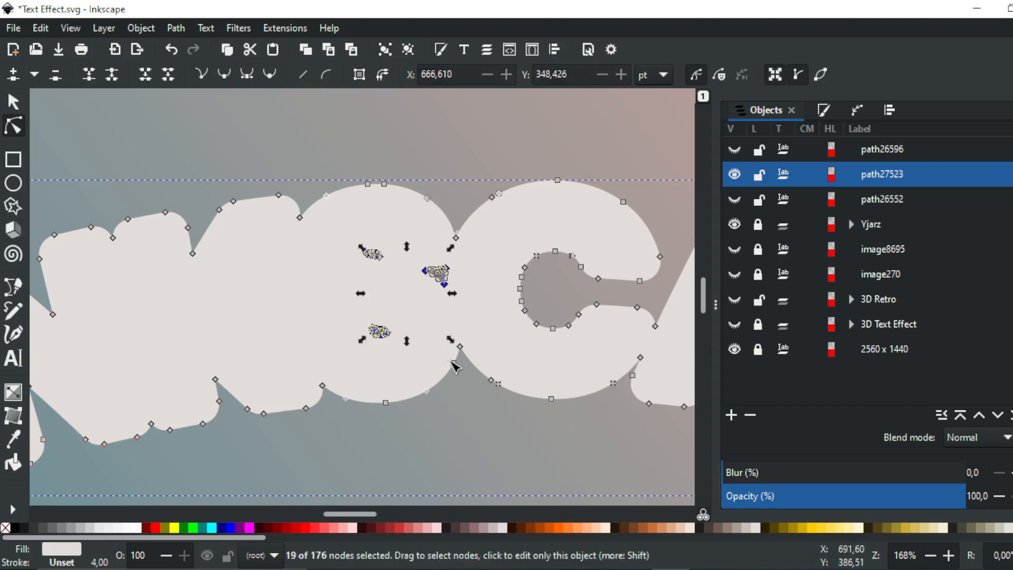
key("Delete")
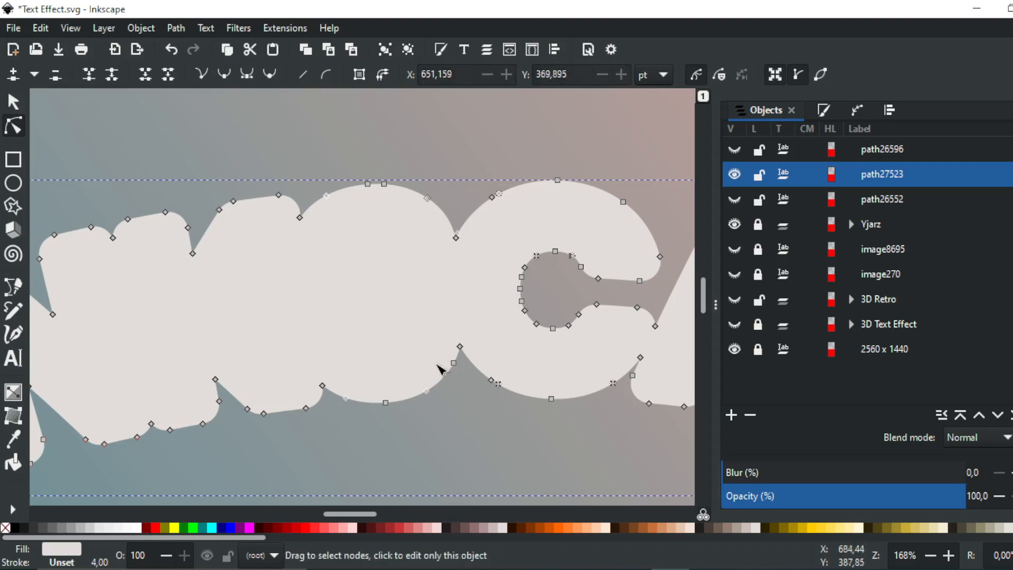
Delete the nodes of the C's inner opening and pull the leftover curve handle to the junction with the A.
scroll(432, 370, "right", 5)
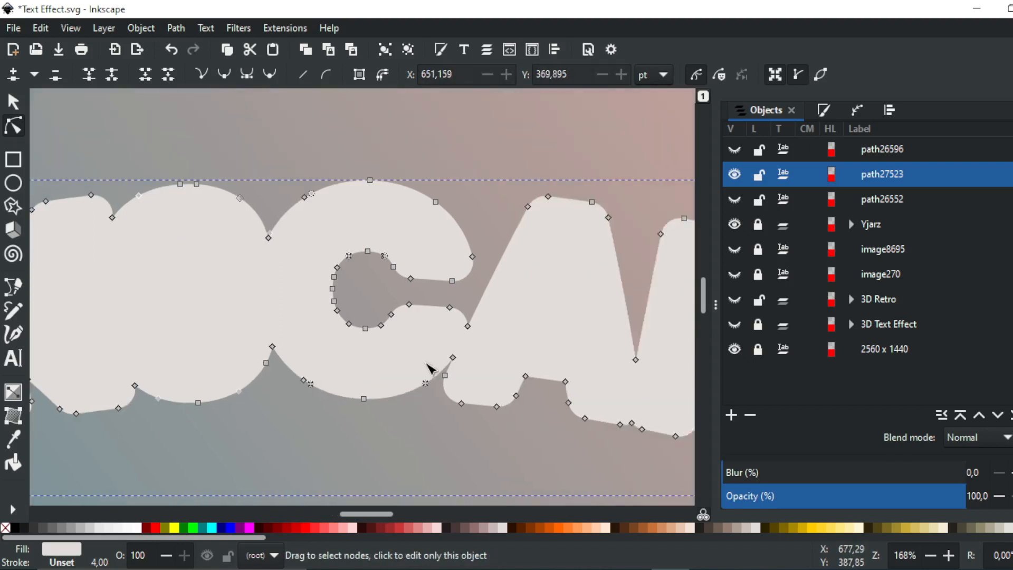
left_click_drag(315, 236, 431, 348)
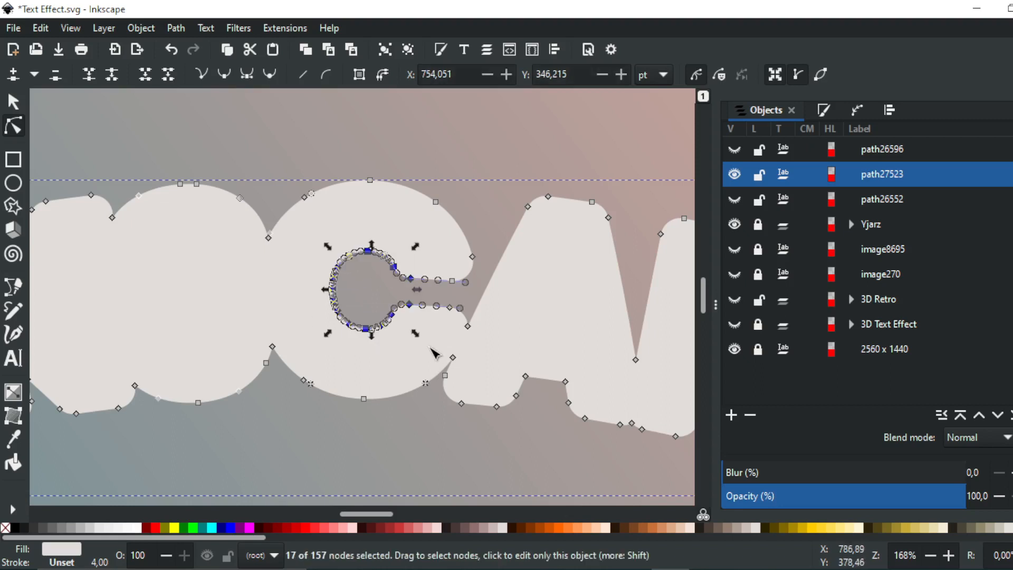
key("Delete")
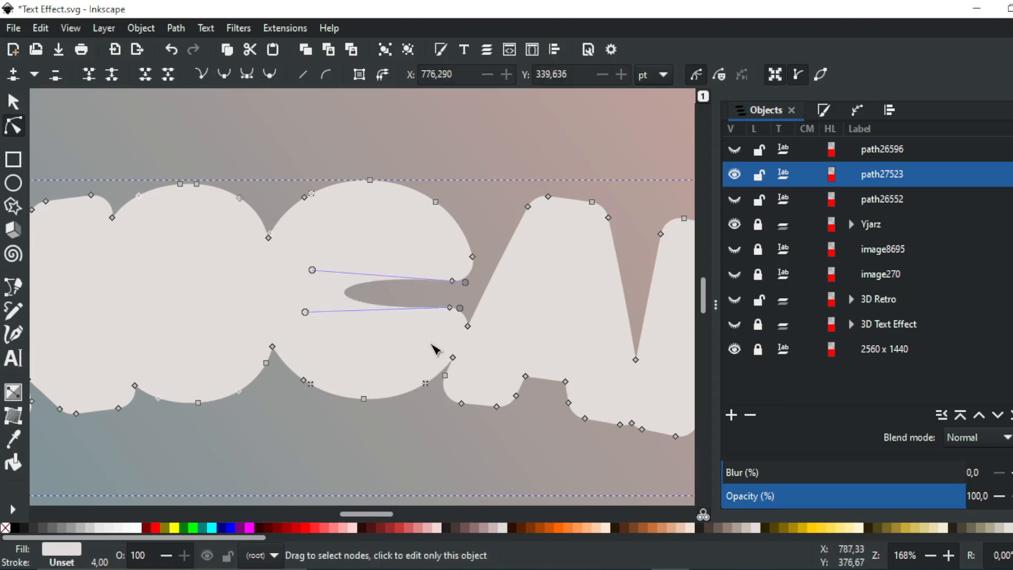
left_click_drag(378, 247, 466, 330)
key("Delete")
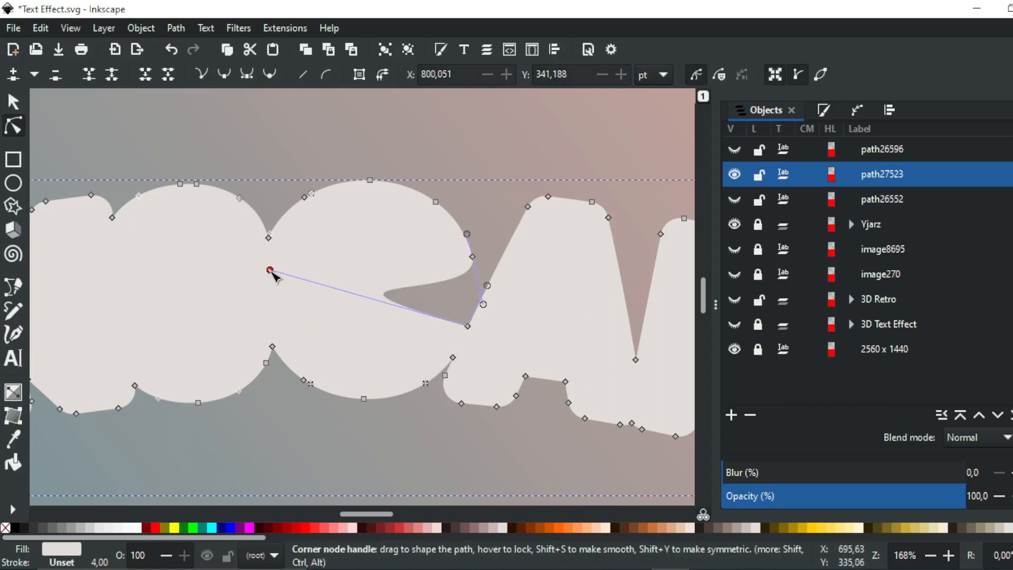
left_click_drag(275, 271, 471, 325)
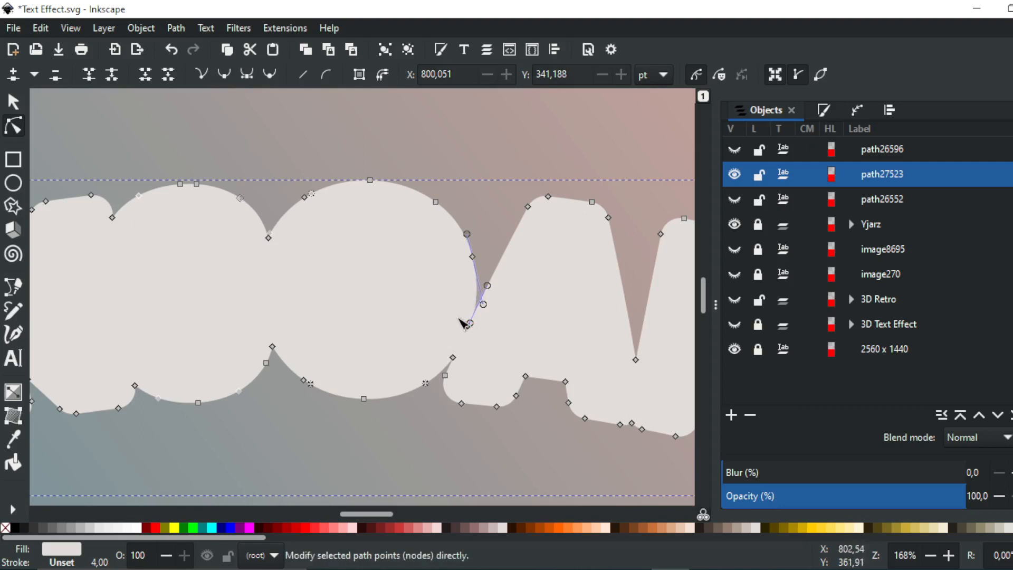
left_click(468, 325)
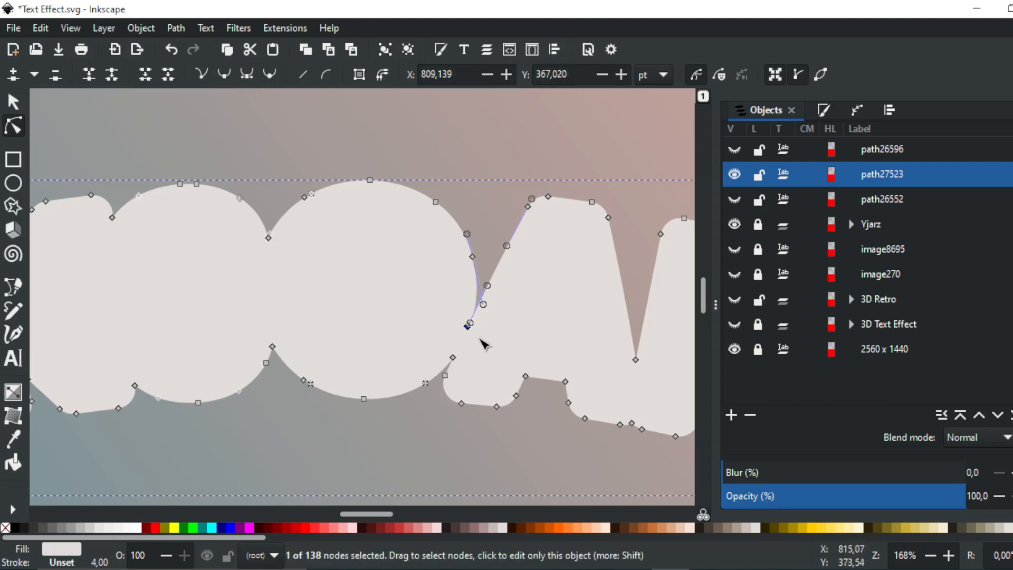
key("ctrl+z")
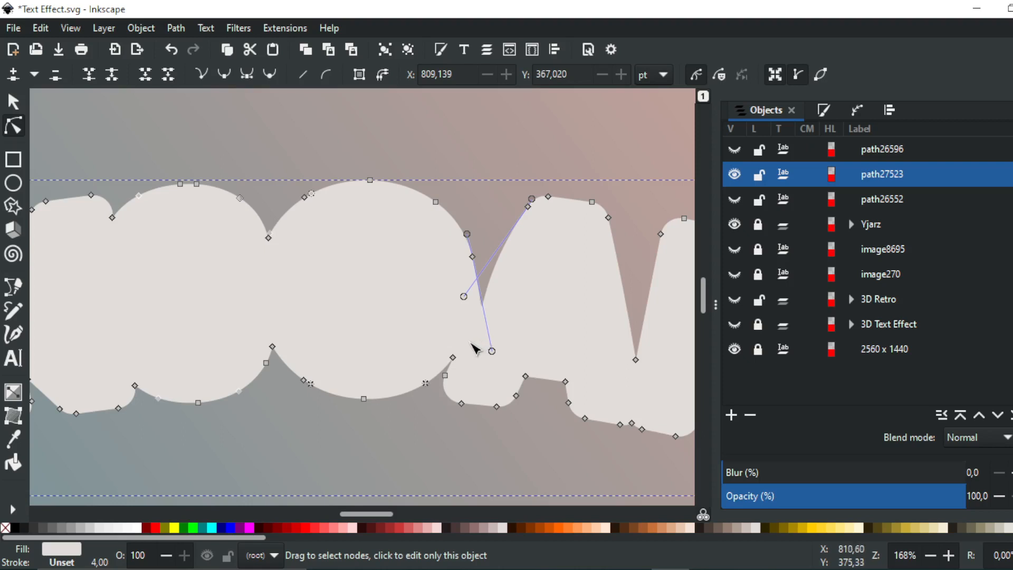
key("ctrl+z")
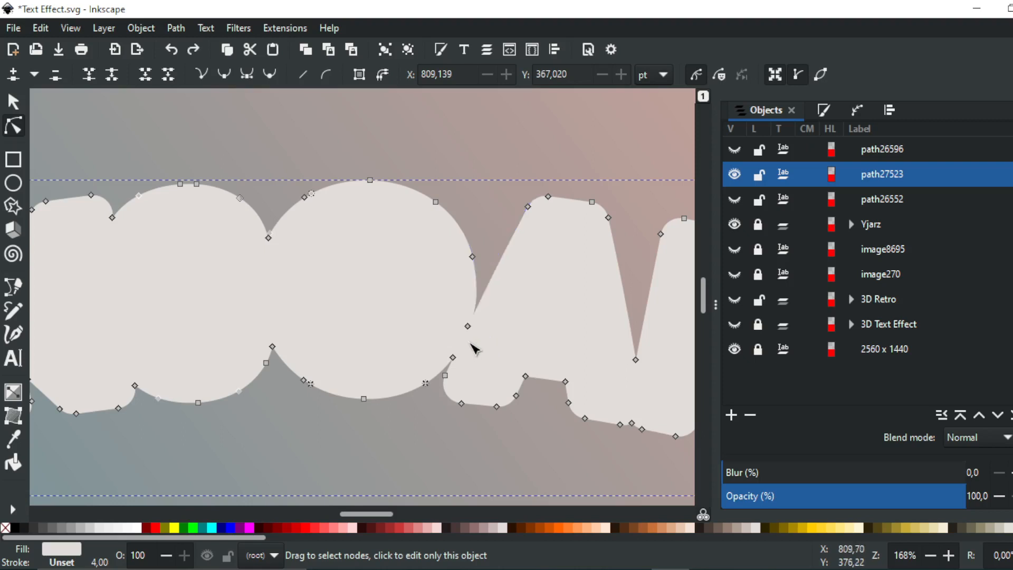
left_click(489, 204)
left_click(516, 290)
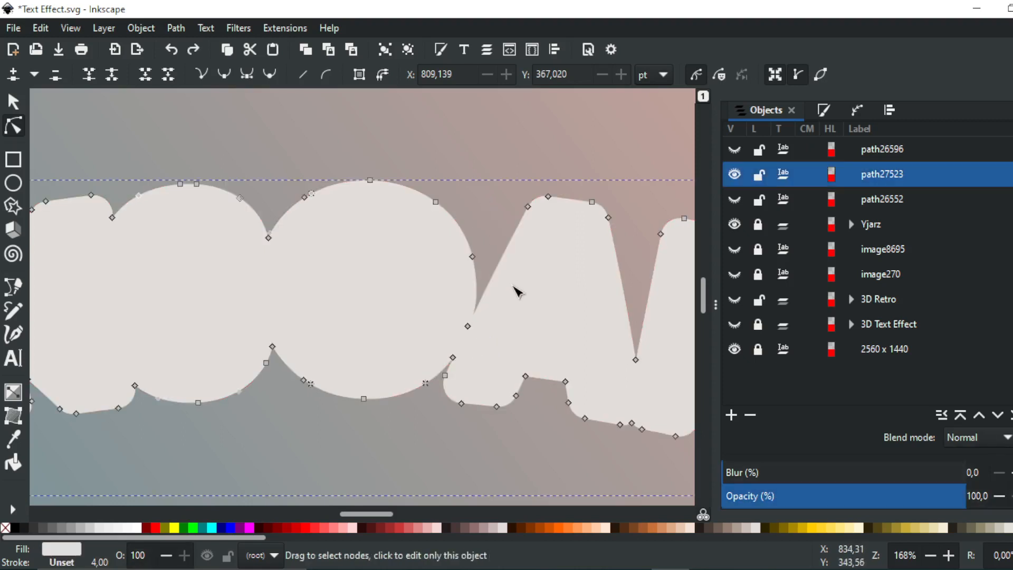
left_click(469, 327)
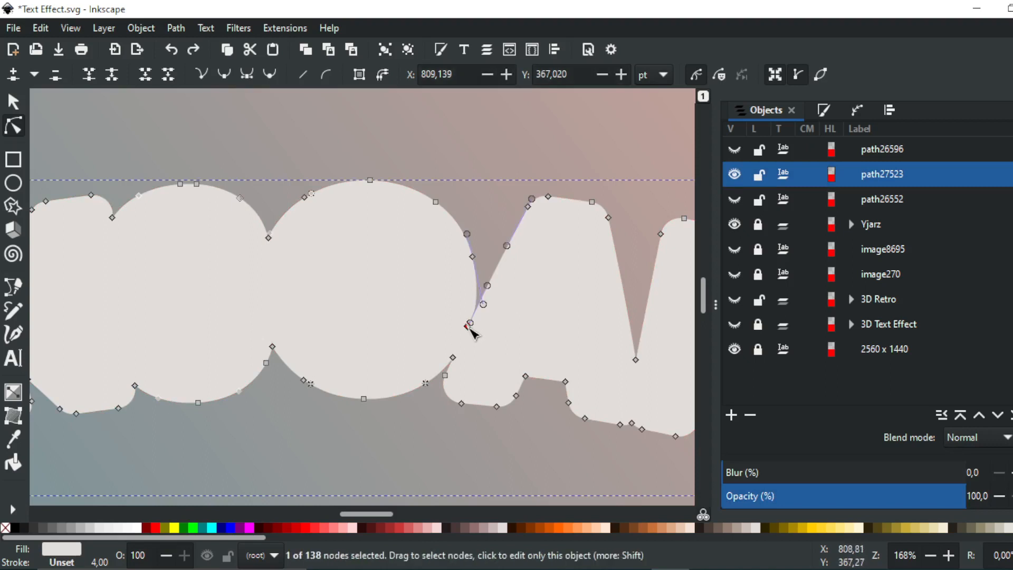
scroll(485, 330, "up", 2)
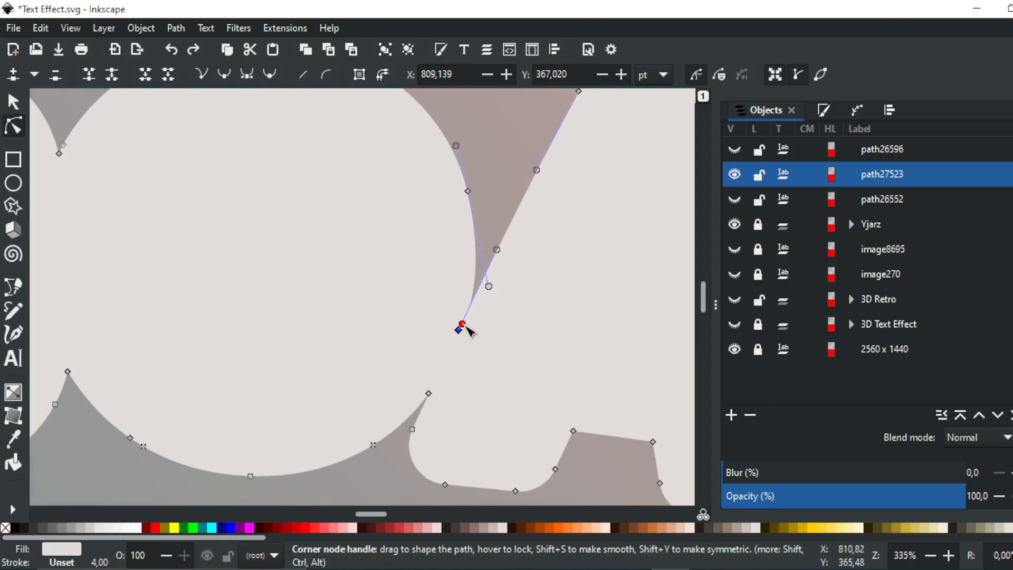
left_click_drag(466, 328, 474, 304)
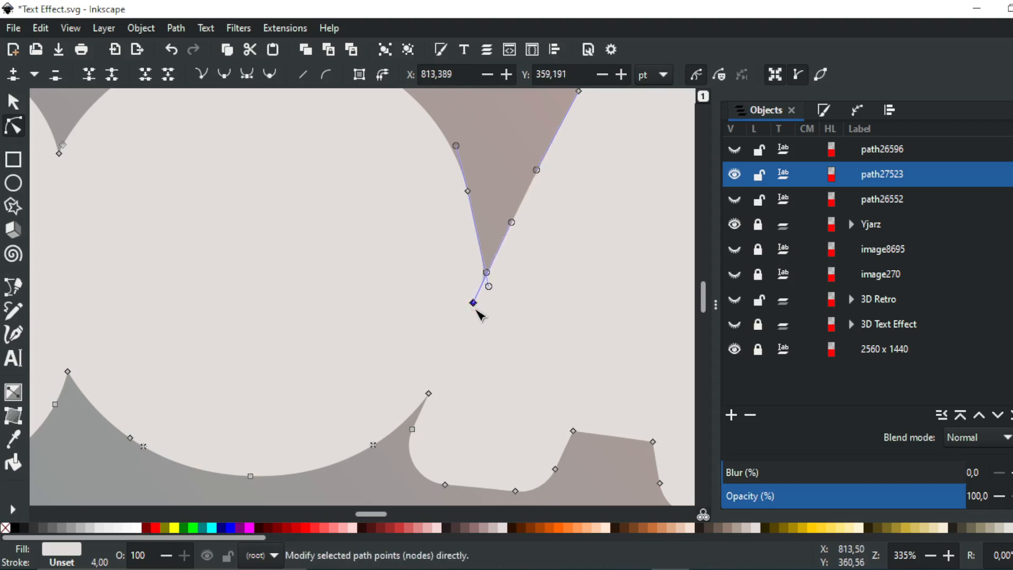
key("ctrl+z")
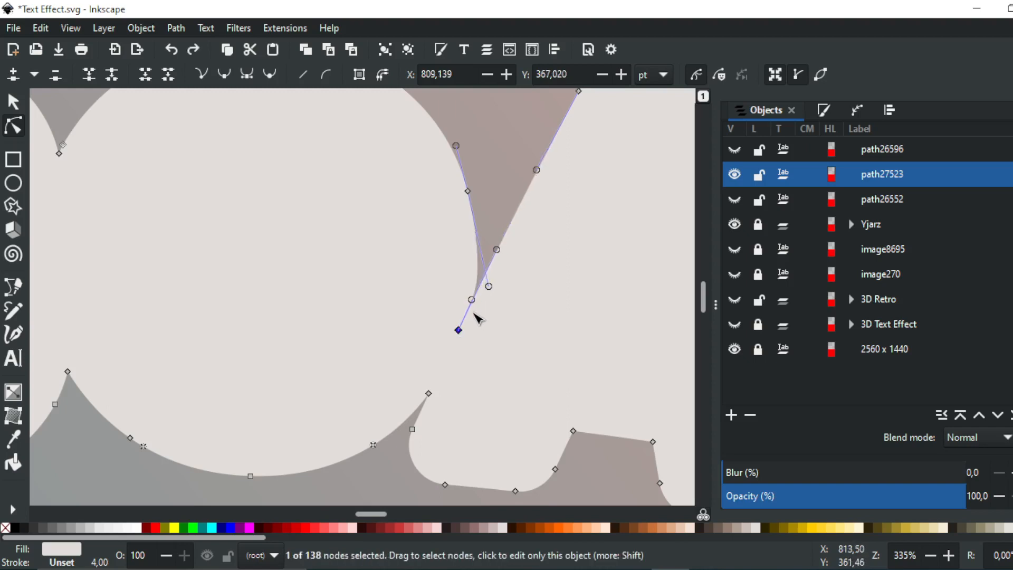
Insert a node where the C meets the A, remove the old corner node below it, and adjust the handle into a sharp notch.
left_click(491, 274)
left_click(487, 271)
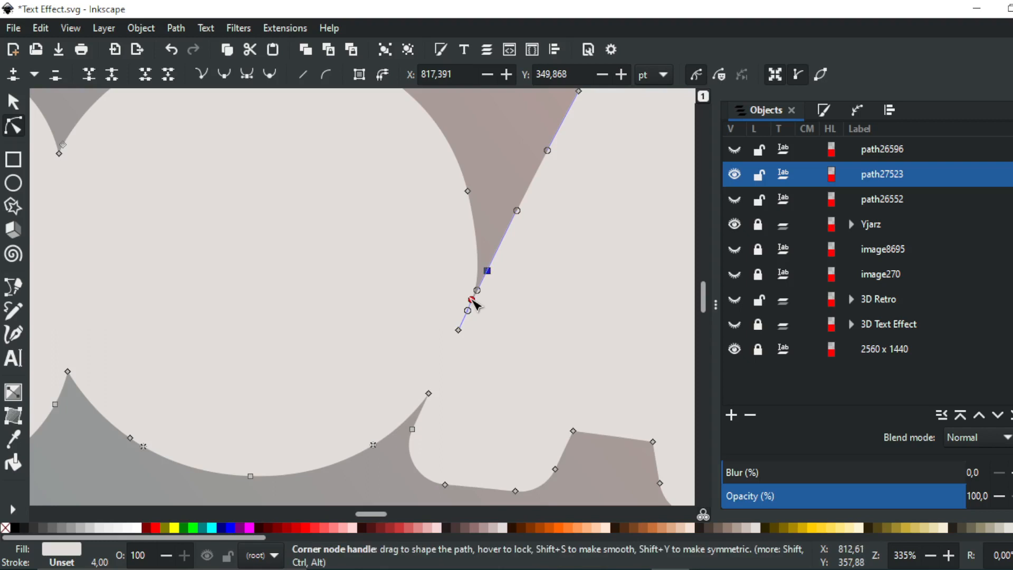
key("Delete")
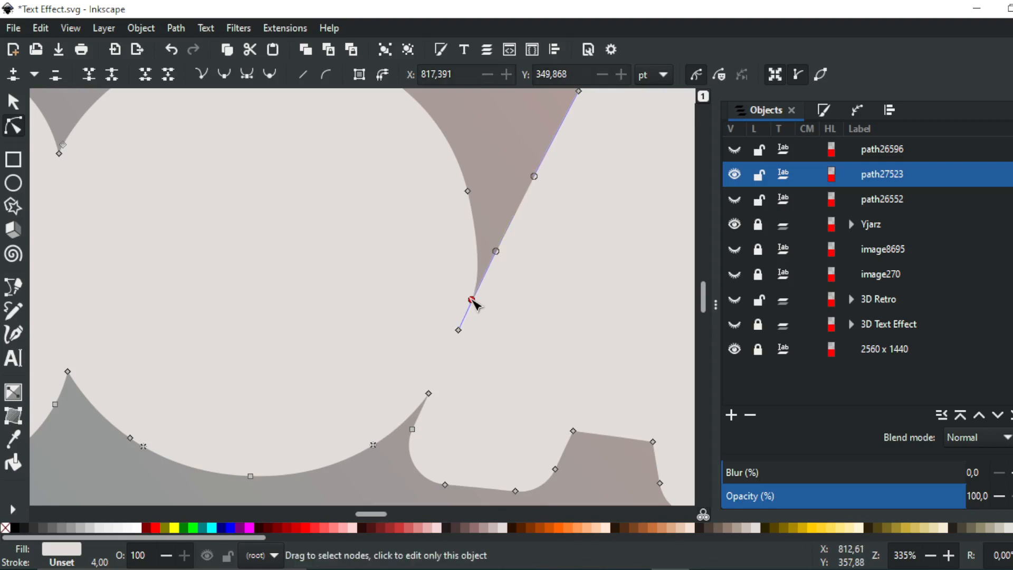
key("ctrl+z")
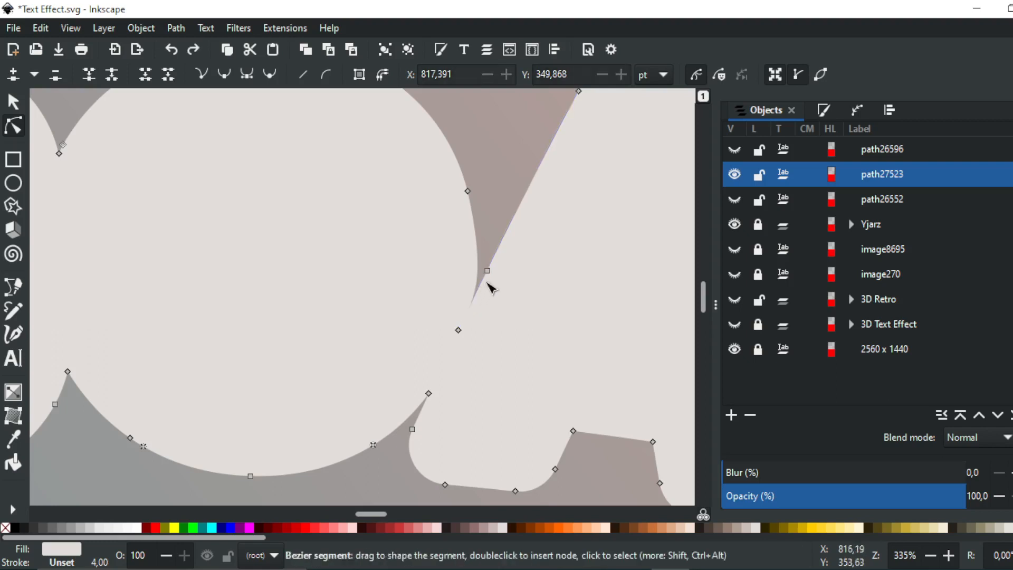
left_click(459, 331)
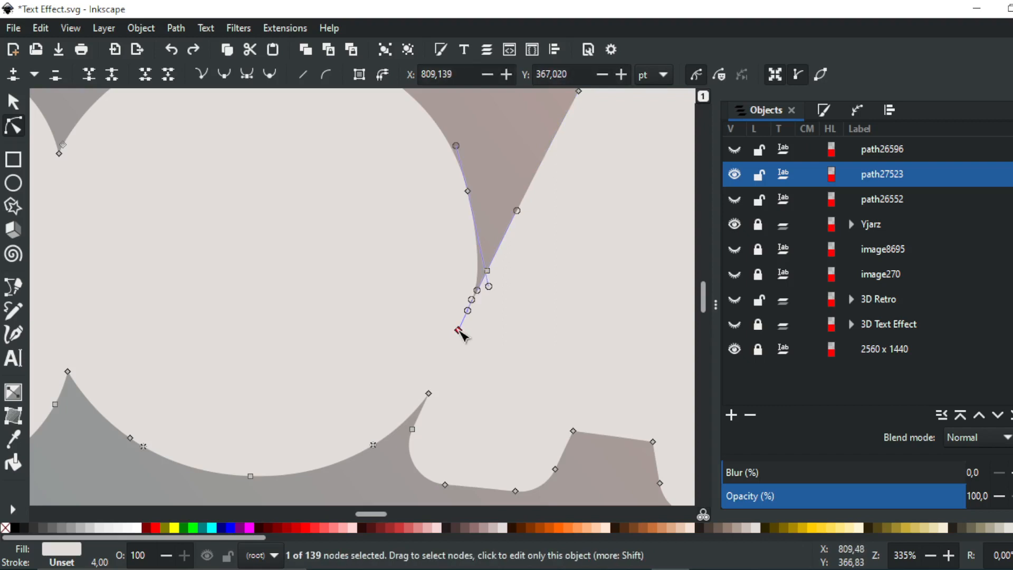
key("shift+s")
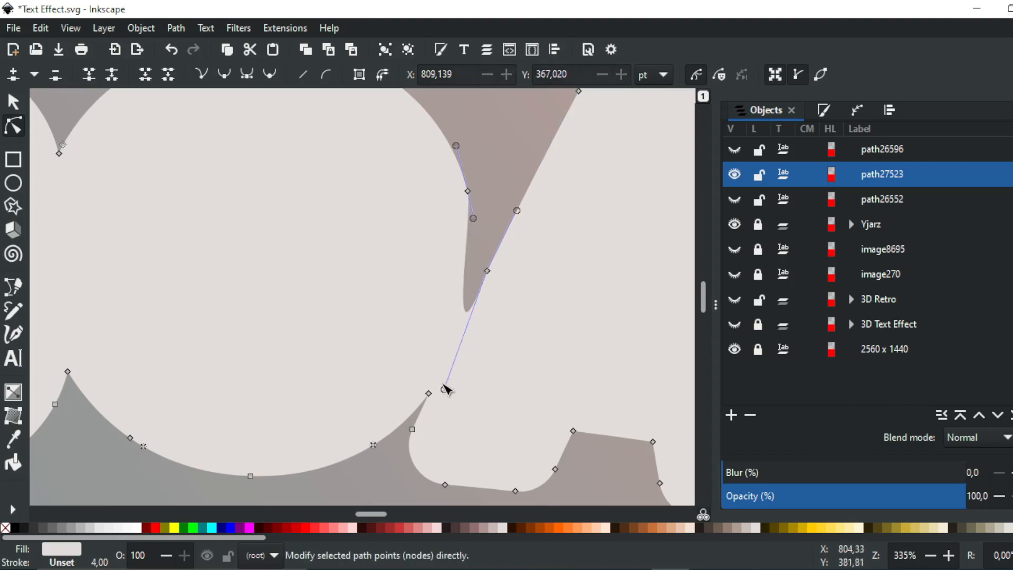
left_click_drag(445, 390, 482, 255)
key("Escape")
key("Escape")
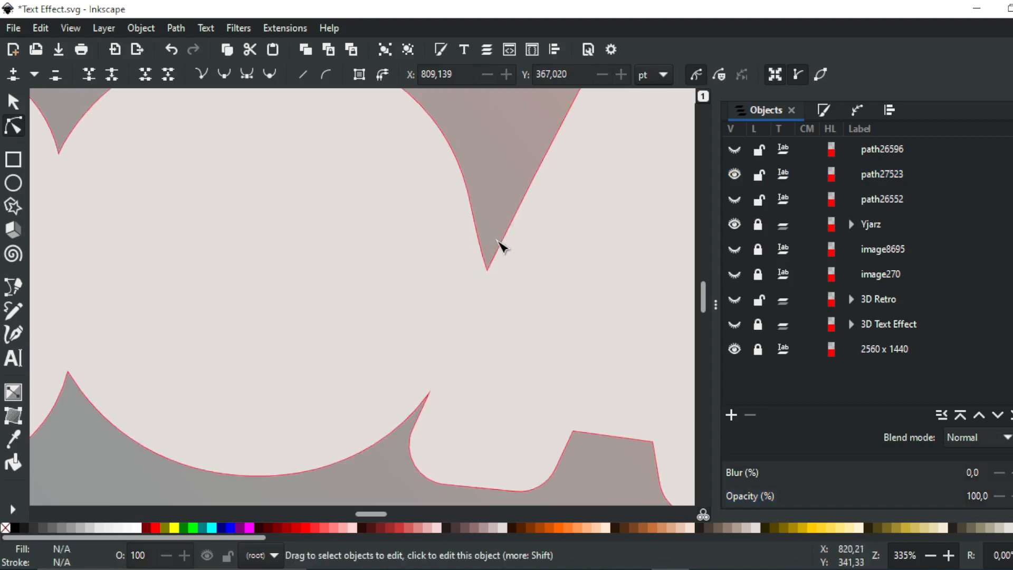
Delete the nodes of the small hole inside the P of the outline path and deselect it.
scroll(427, 299, "down", 2)
scroll(428, 299, "down", 1)
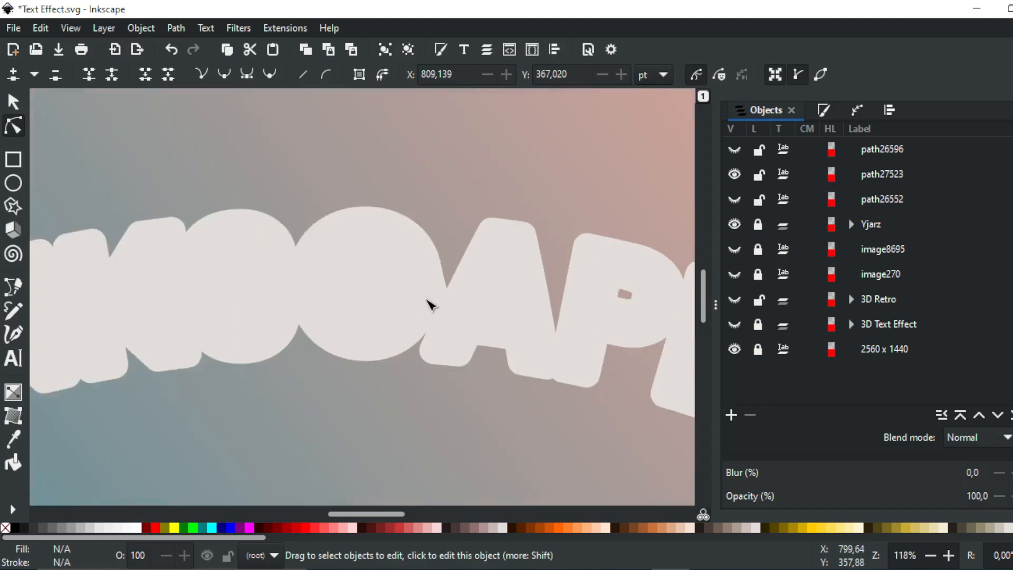
scroll(541, 314, "right", 8)
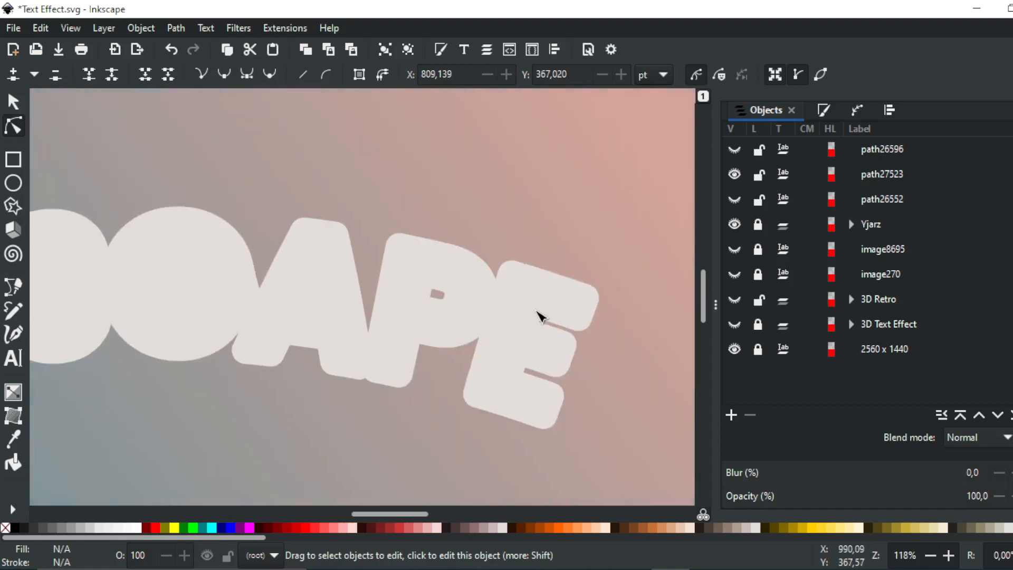
left_click(492, 320)
left_click_drag(412, 272, 464, 320)
key("Delete")
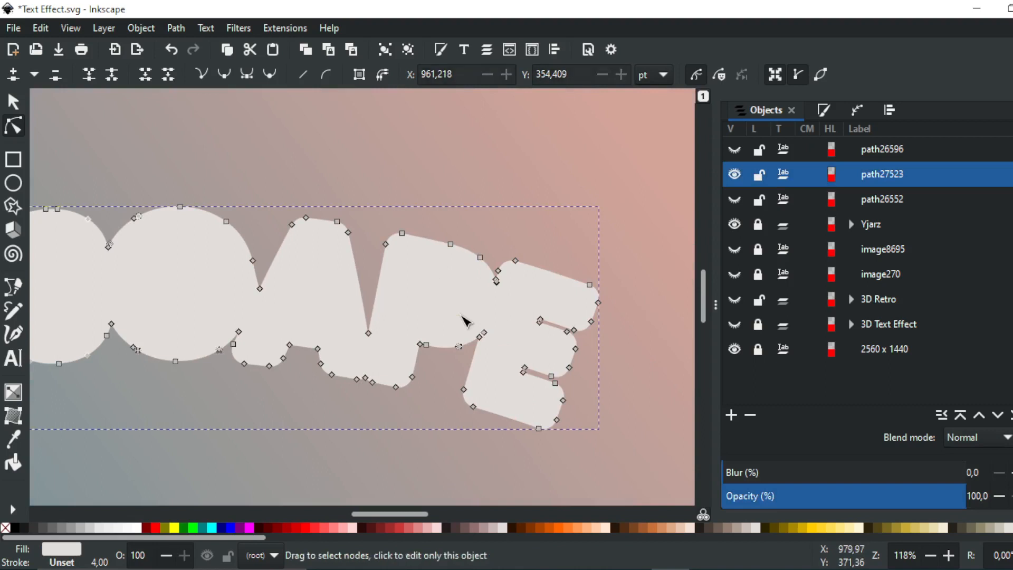
key("3")
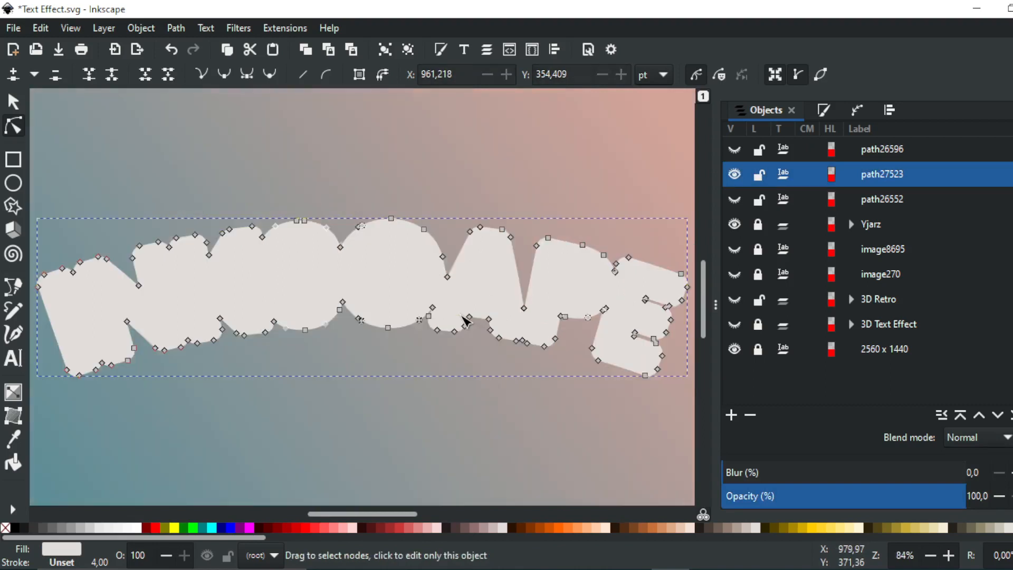
left_click(345, 161)
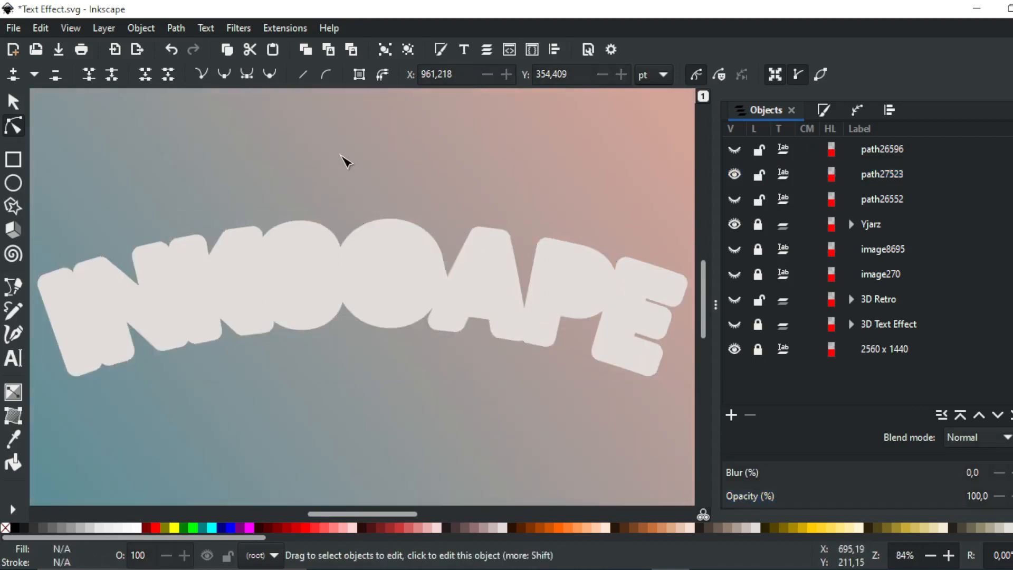
Copy the merged light outline path and paste the duplicate in place directly over the original.
left_click(381, 245)
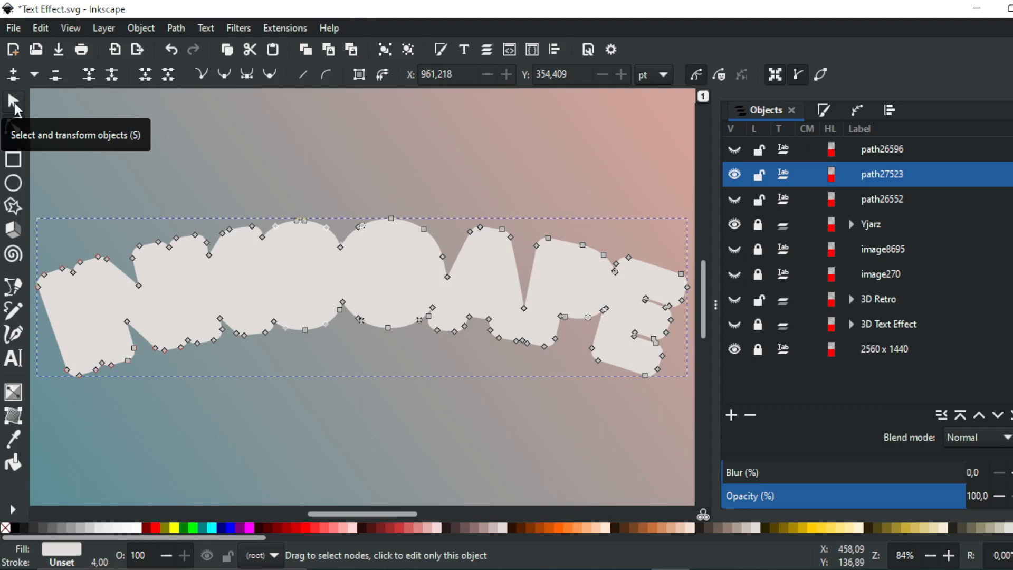
left_click(14, 100)
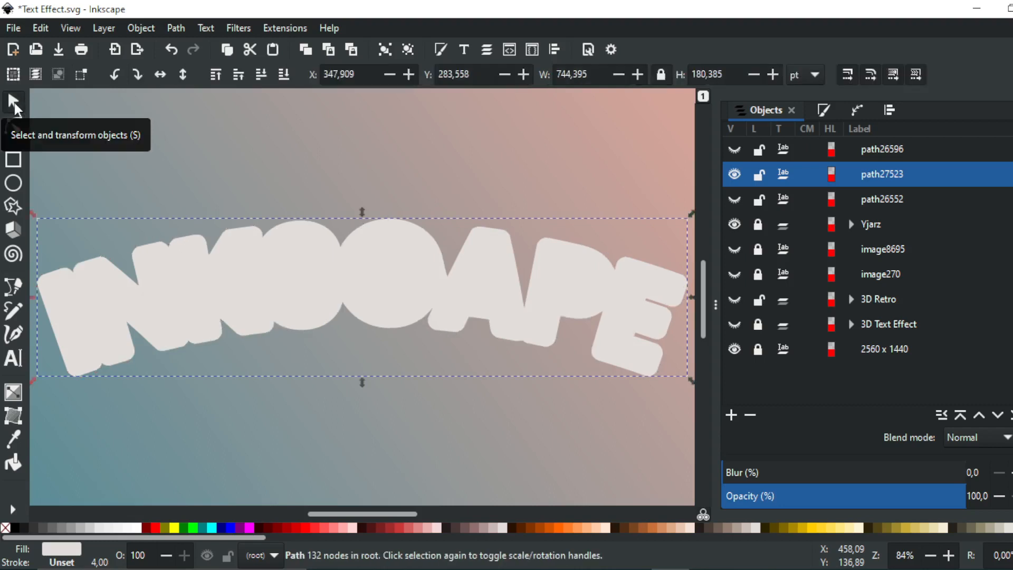
left_click(42, 28)
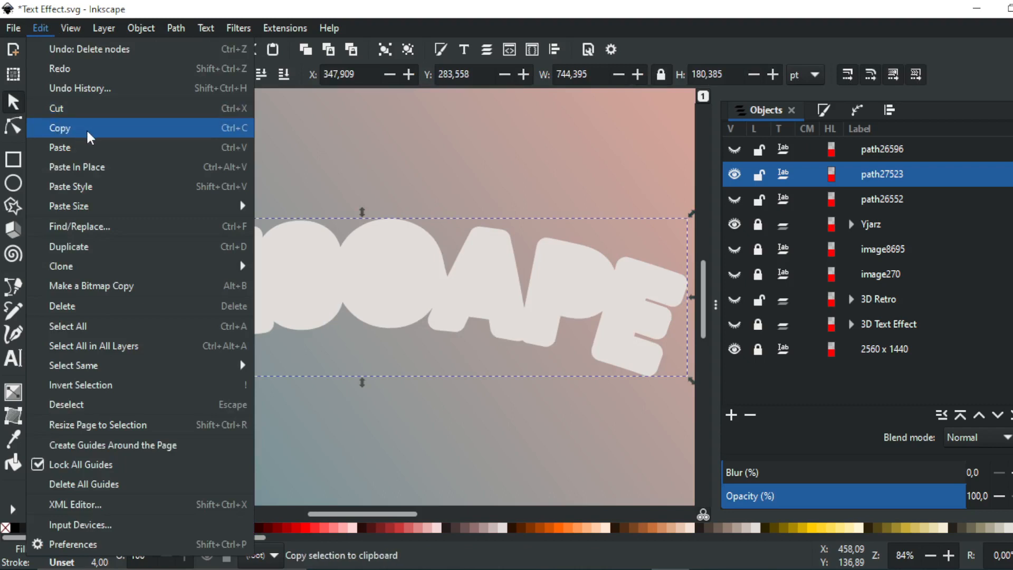
left_click(87, 128)
left_click(37, 25)
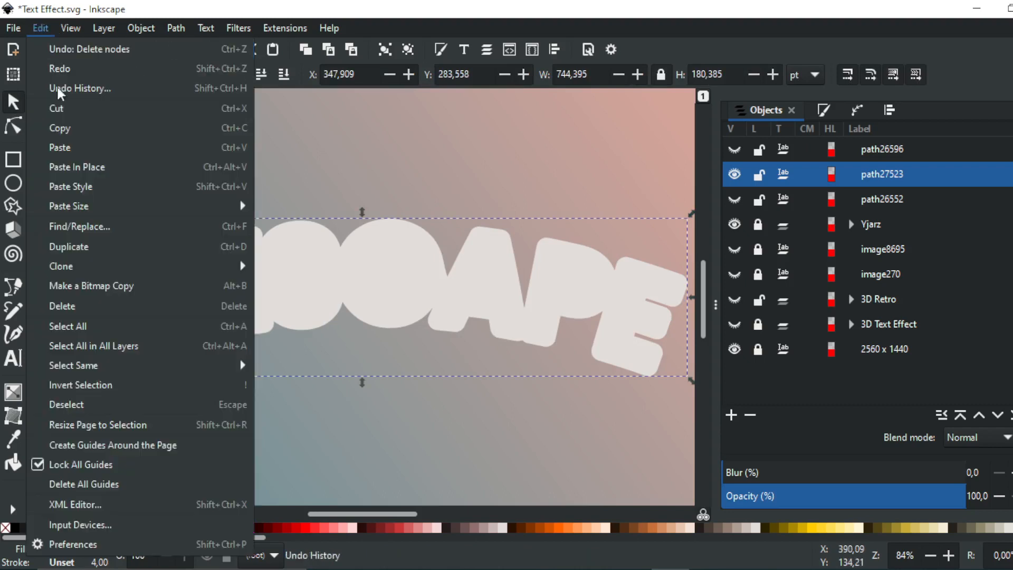
left_click(122, 166)
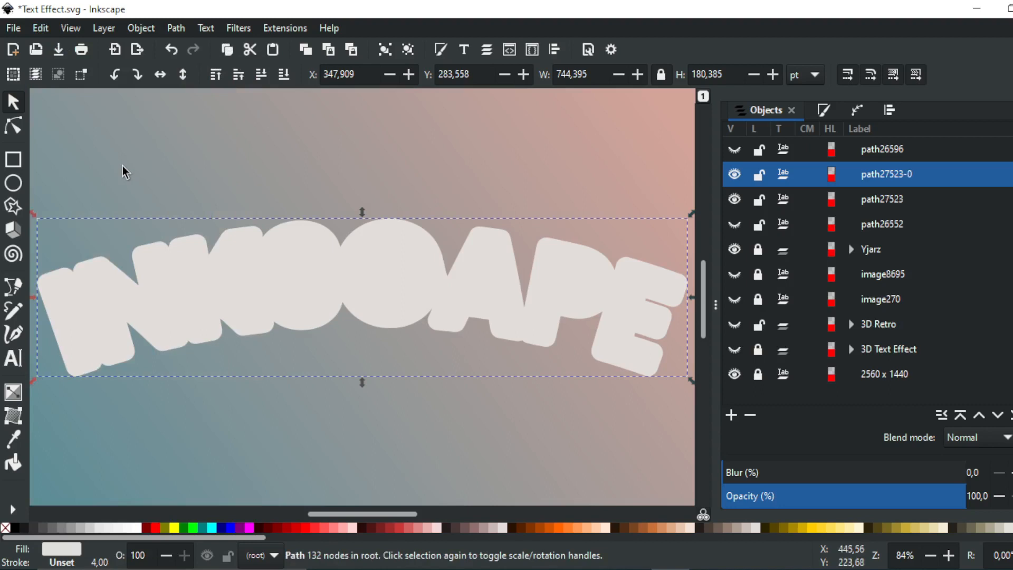
Fill the lower outline copy with a near-black brown, hiding the upper copy briefly to check the colour and showing it again.
left_click(872, 198)
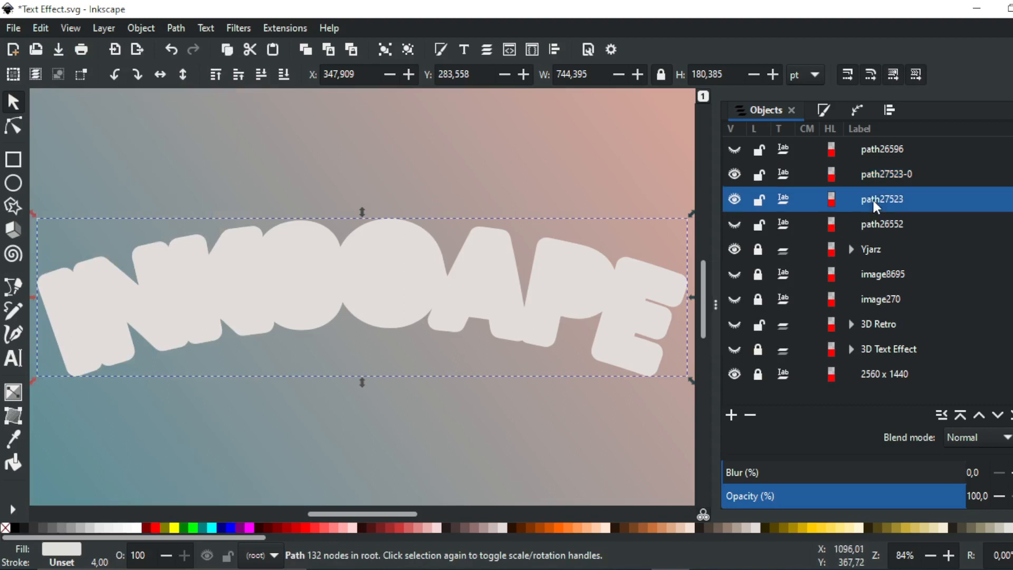
left_click(701, 527)
left_click(735, 174)
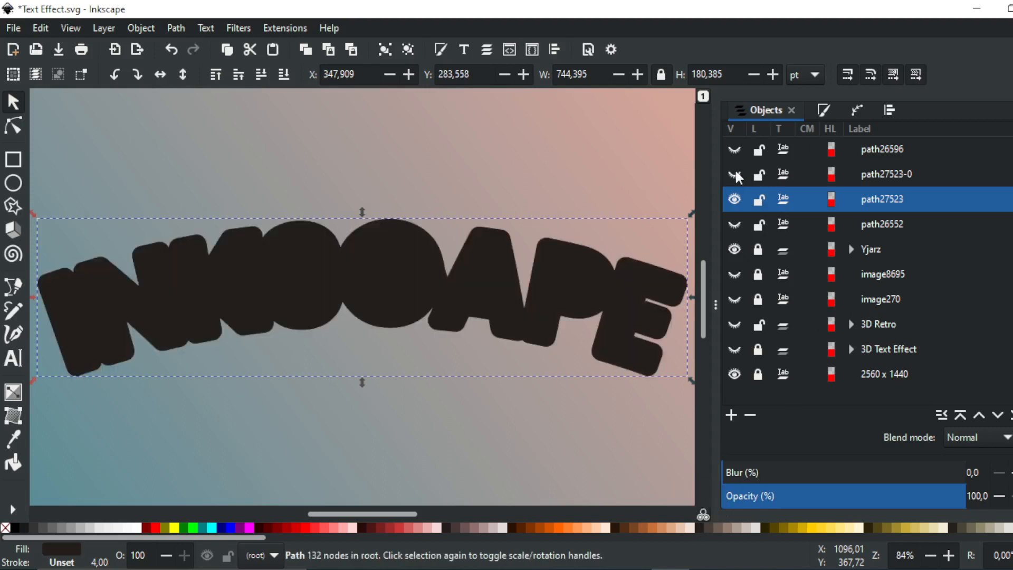
left_click(735, 174)
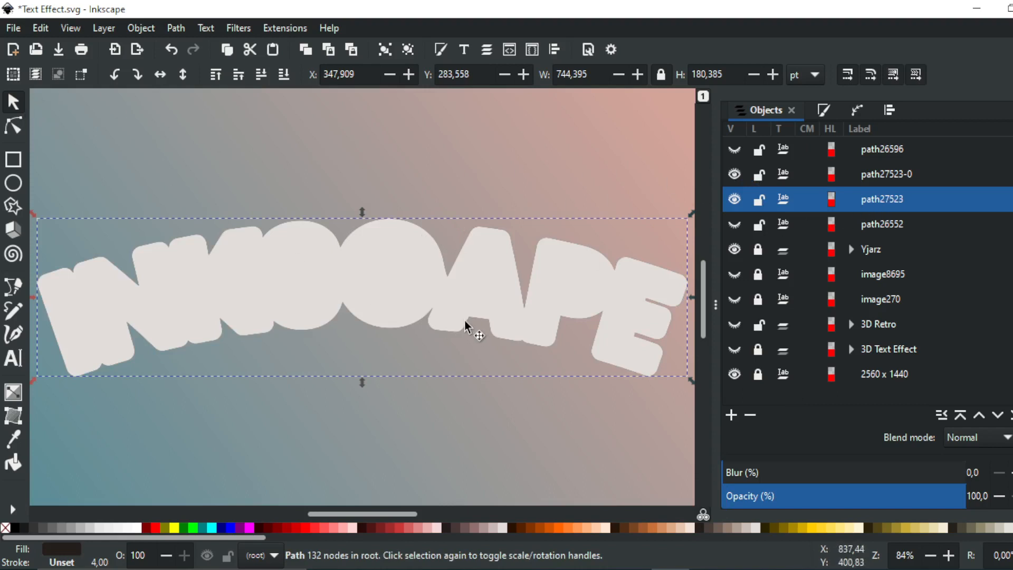
Scale the dark outline copy down proportionally to about 494 by 120 pt and shift it straight down beneath the light outline.
key("minus")
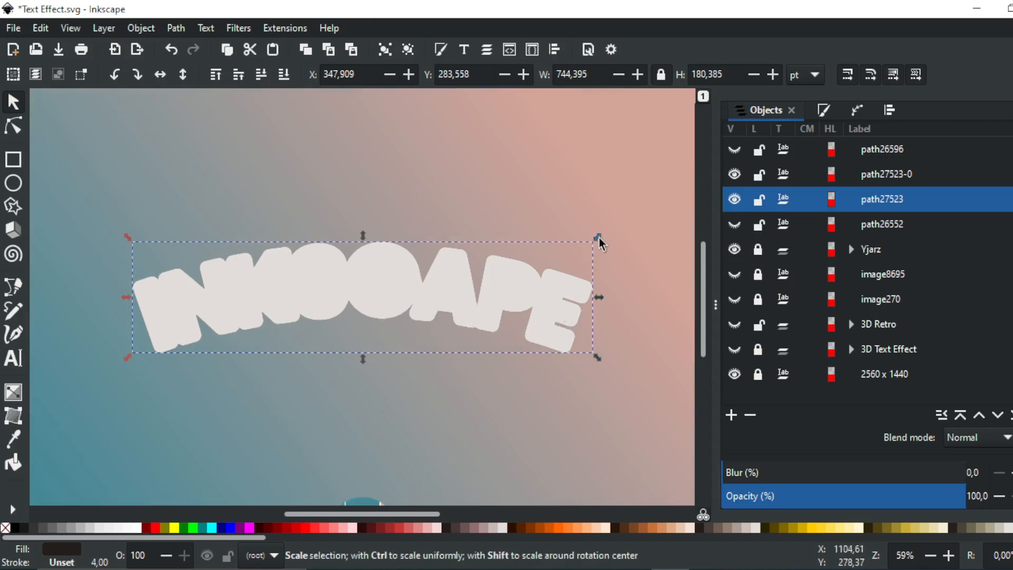
left_click_drag(599, 237, 566, 251)
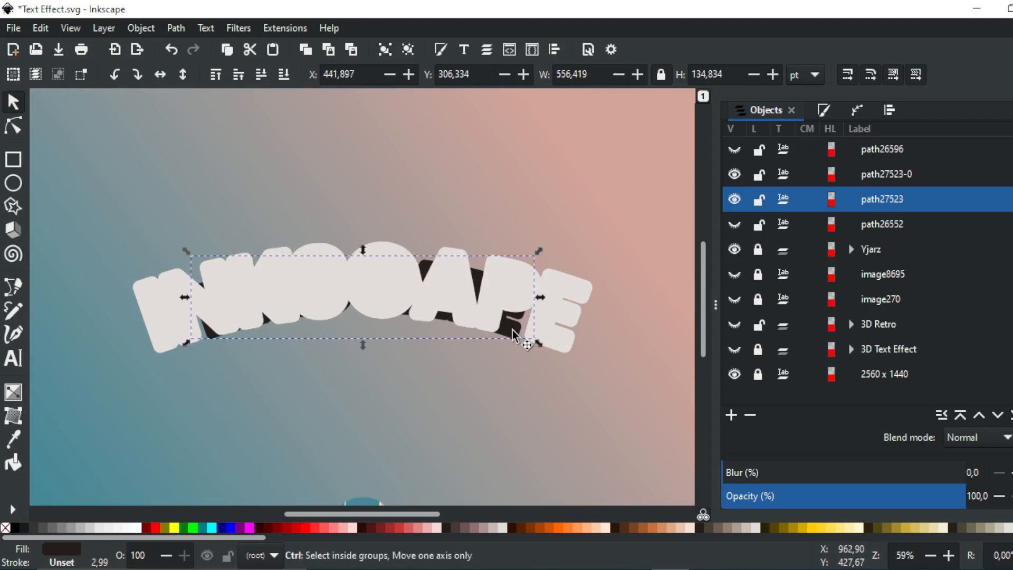
left_click_drag(511, 330, 505, 360)
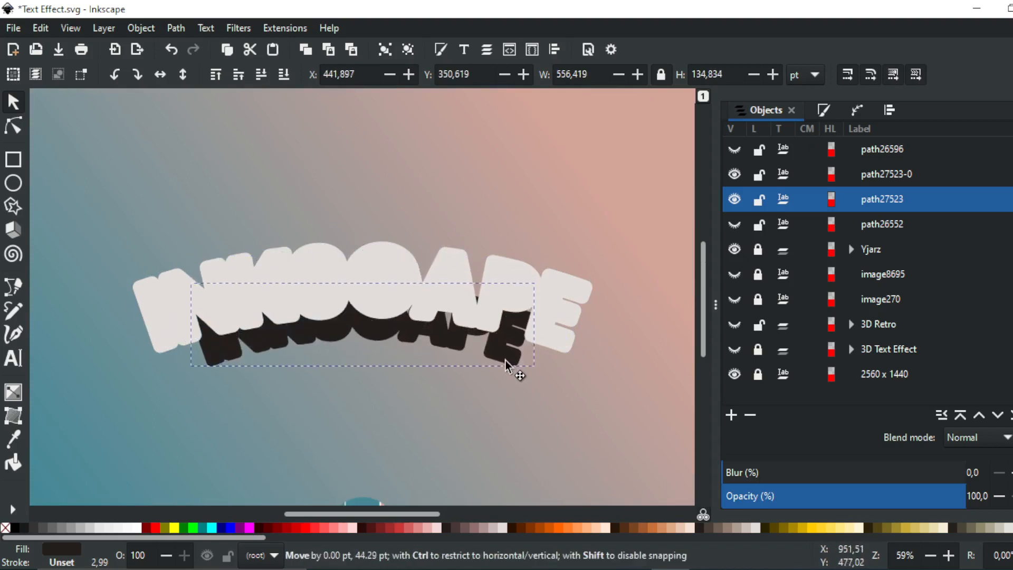
left_click_drag(505, 359, 533, 369)
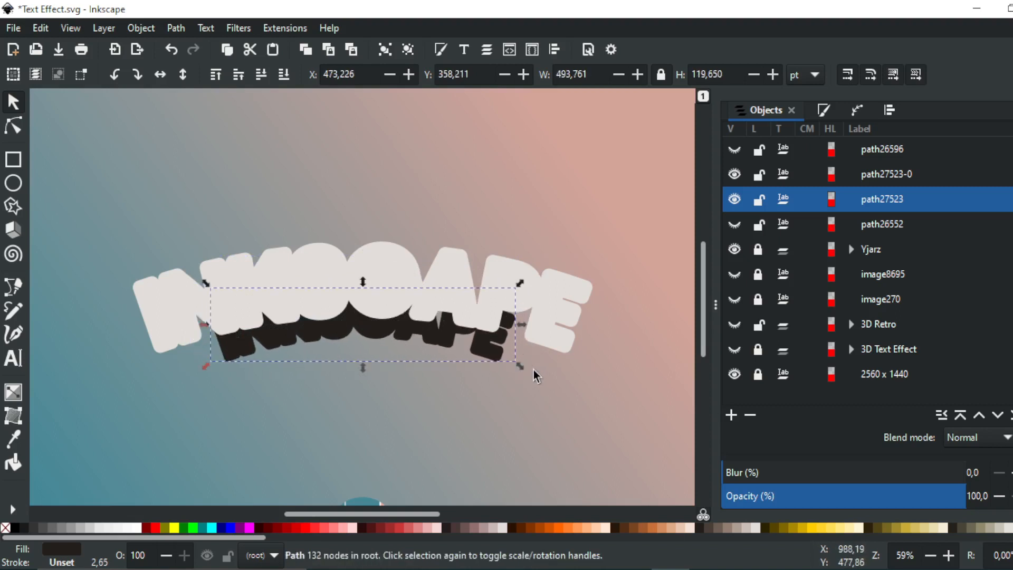
Interpolate between the light and dark outlines with exponent 0, 80 steps, method 2, and Interpolate style and Use Z-order enabled.
left_click(457, 258, "shift")
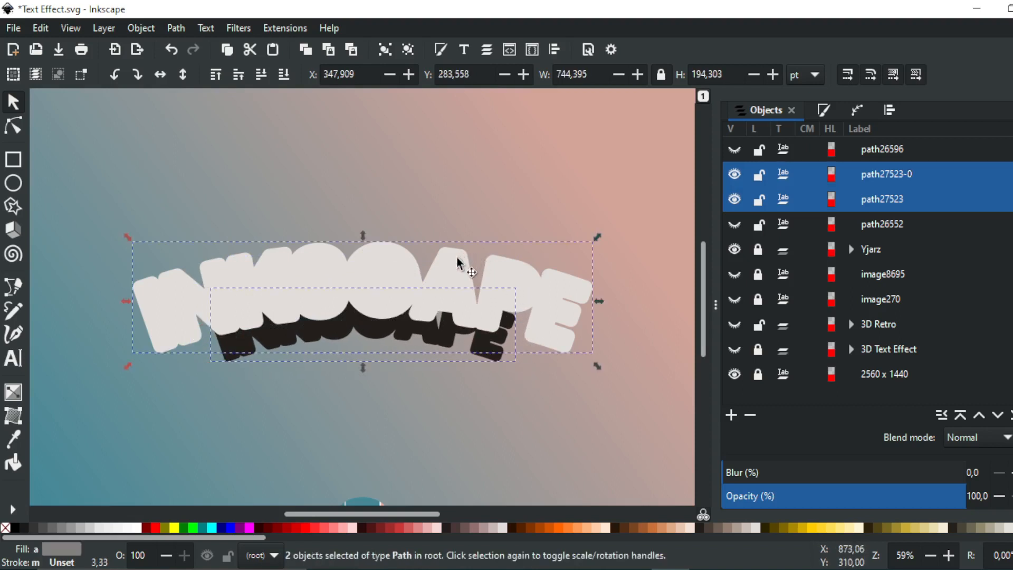
left_click(276, 27)
mouse_move(389, 189)
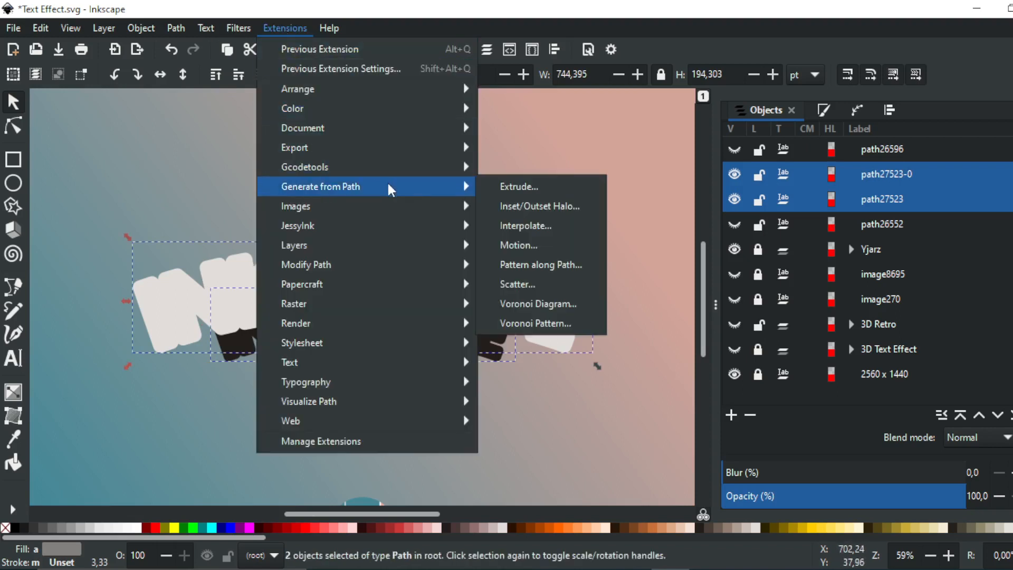
left_click(488, 224)
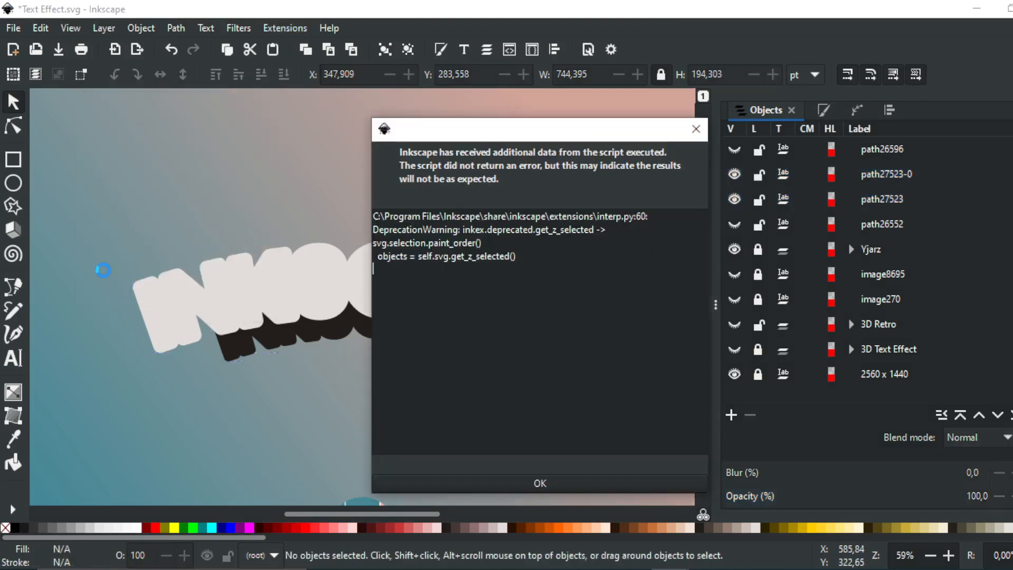
left_click(530, 479)
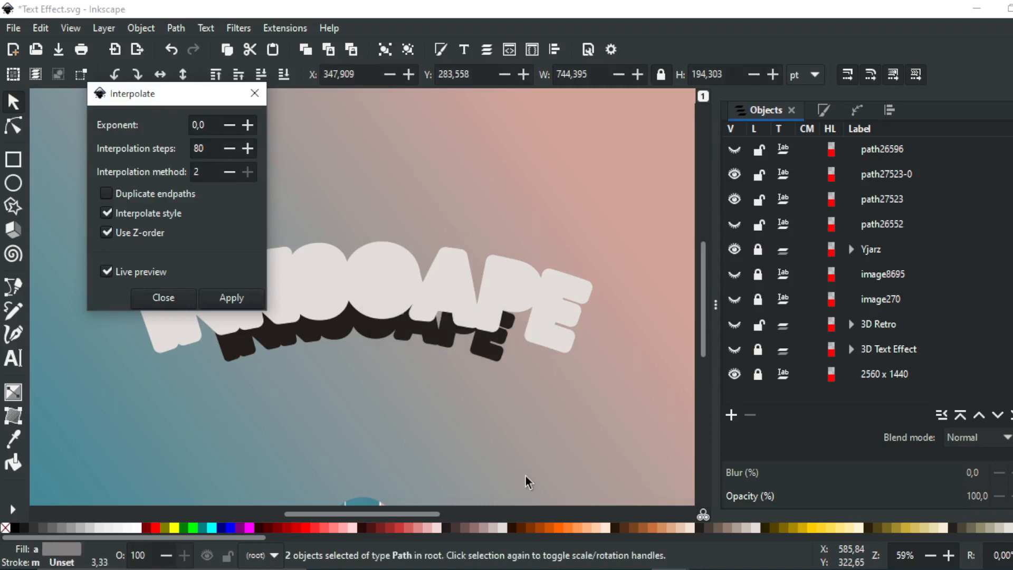
left_click(246, 295)
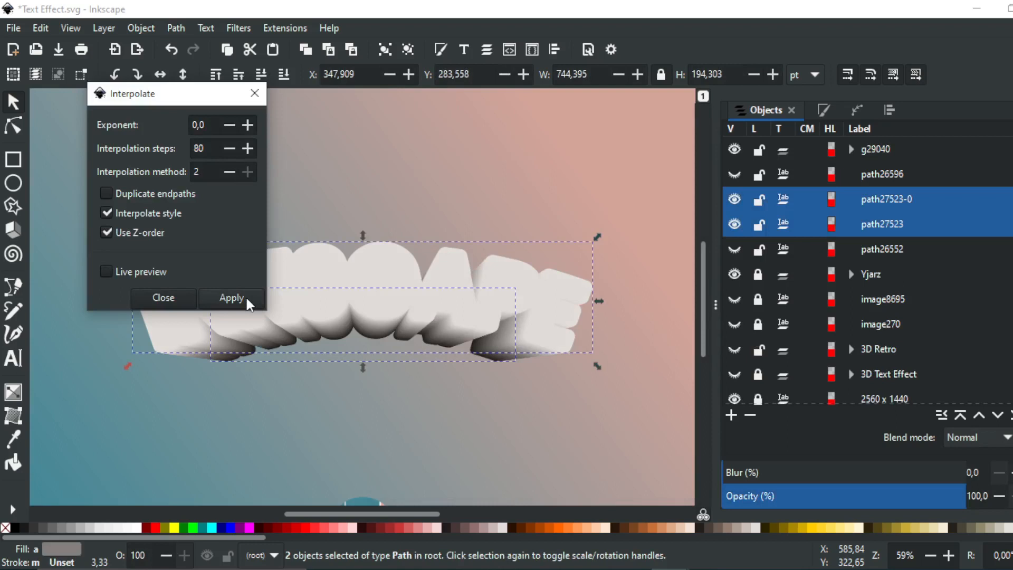
left_click(253, 95)
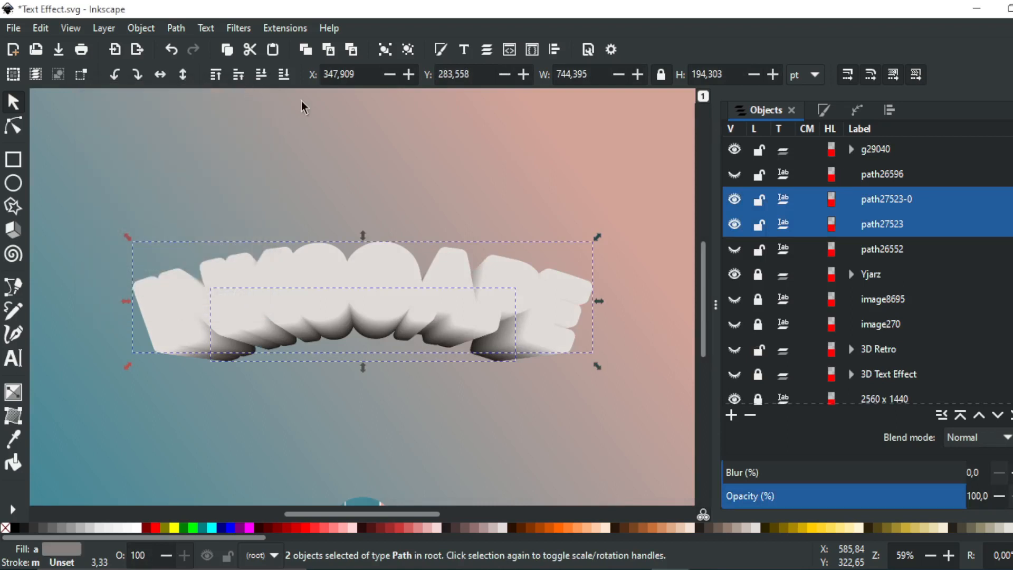
Unhide the white INKSCAPE lettering path and raise it above the interpolated group to the top of the stack.
left_click(874, 175)
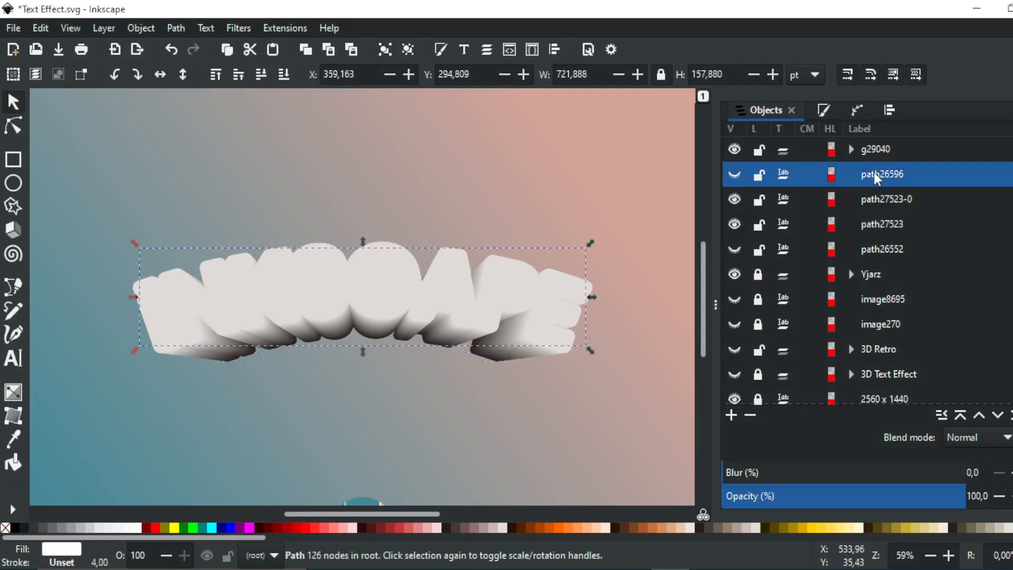
left_click(734, 175)
left_click(965, 414)
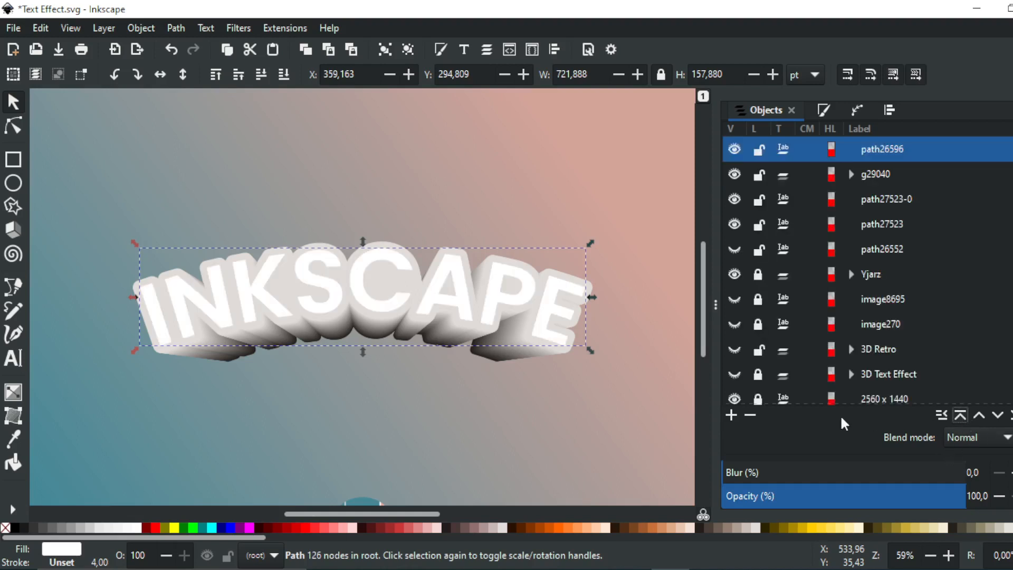
left_click(538, 439)
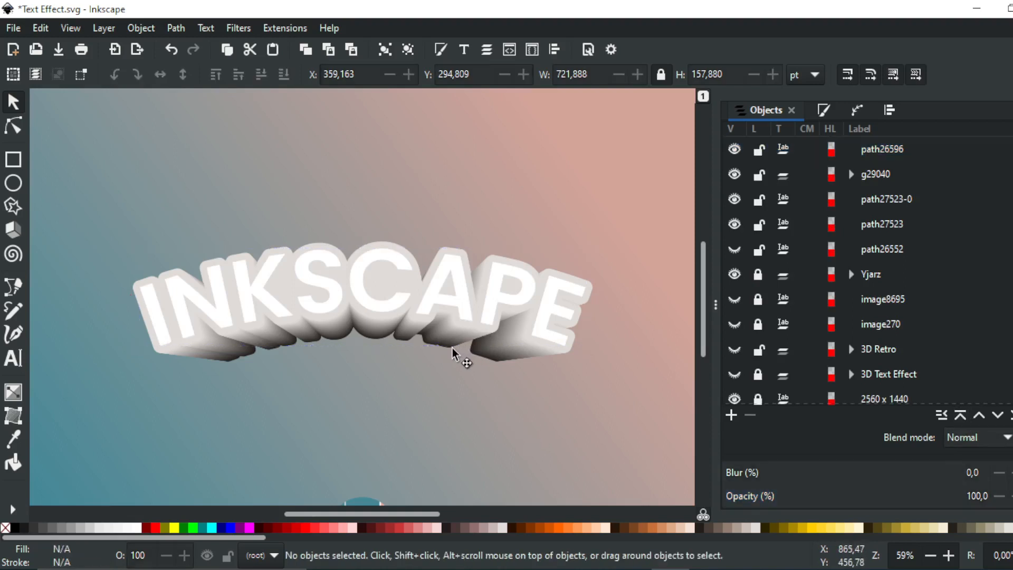
left_click(901, 174)
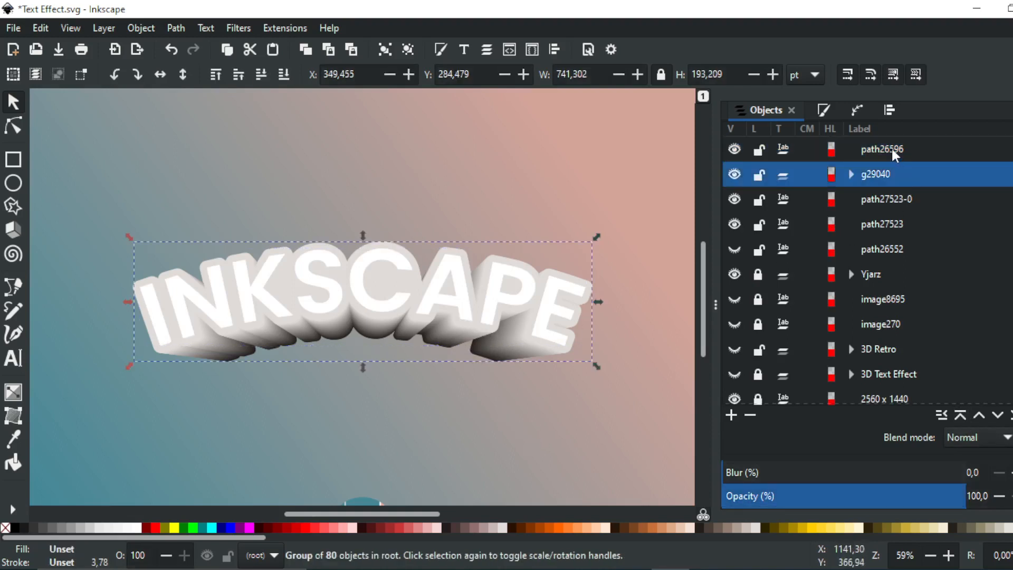
key("3")
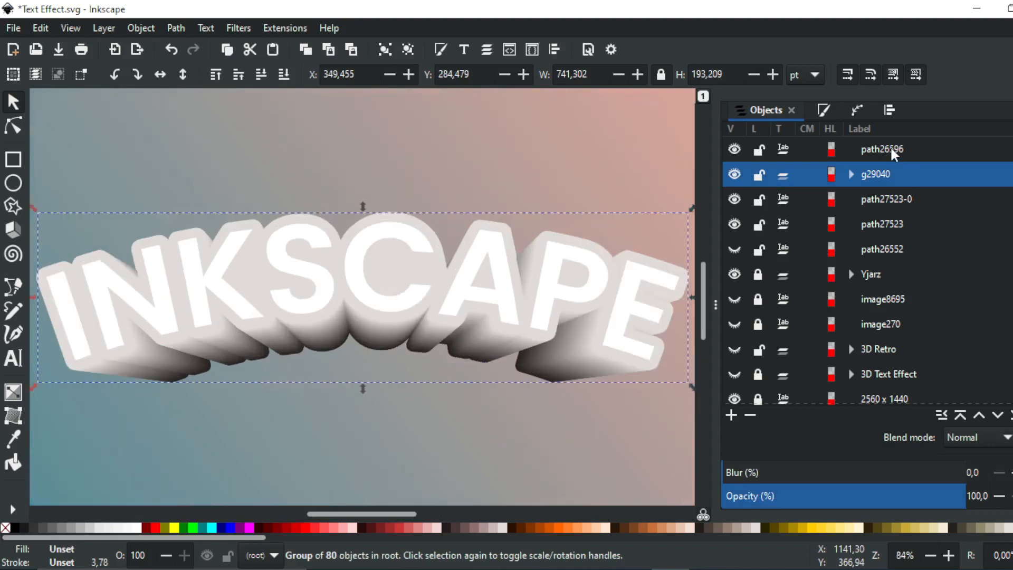
left_click(592, 158)
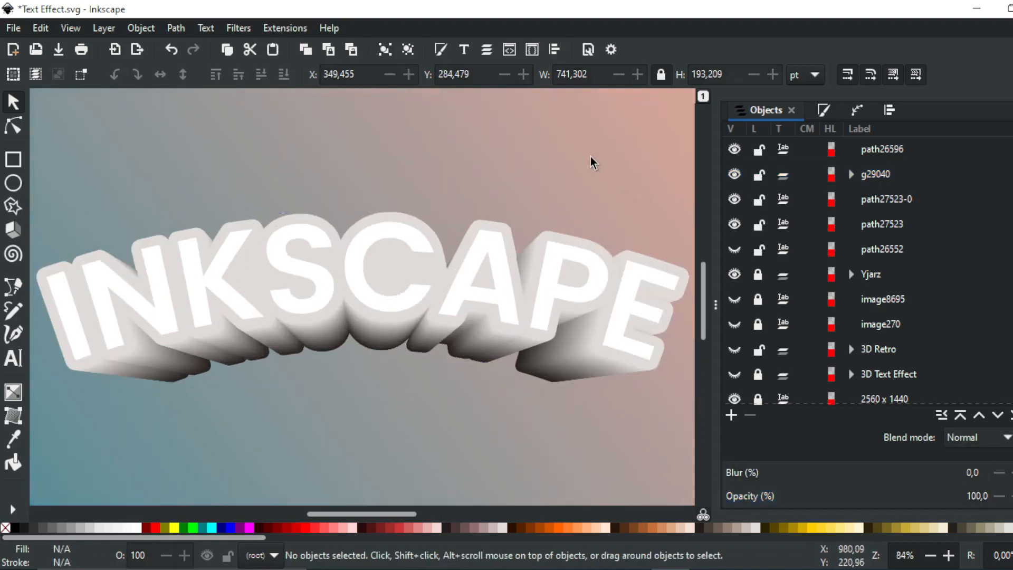
Hide the interpolated shading group and the white lettering so only the two outline copies remain in view.
left_click(868, 175)
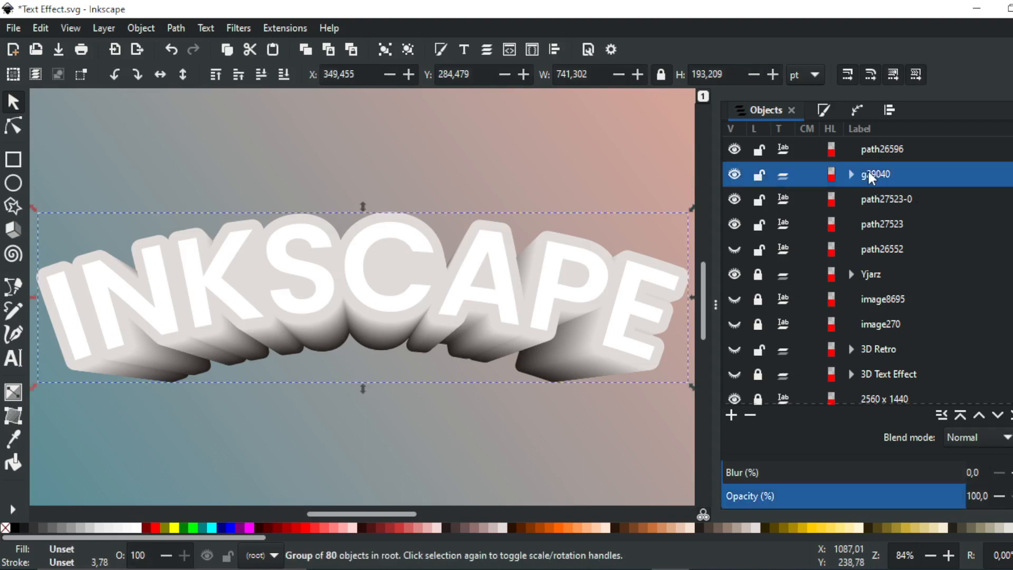
left_click(733, 174)
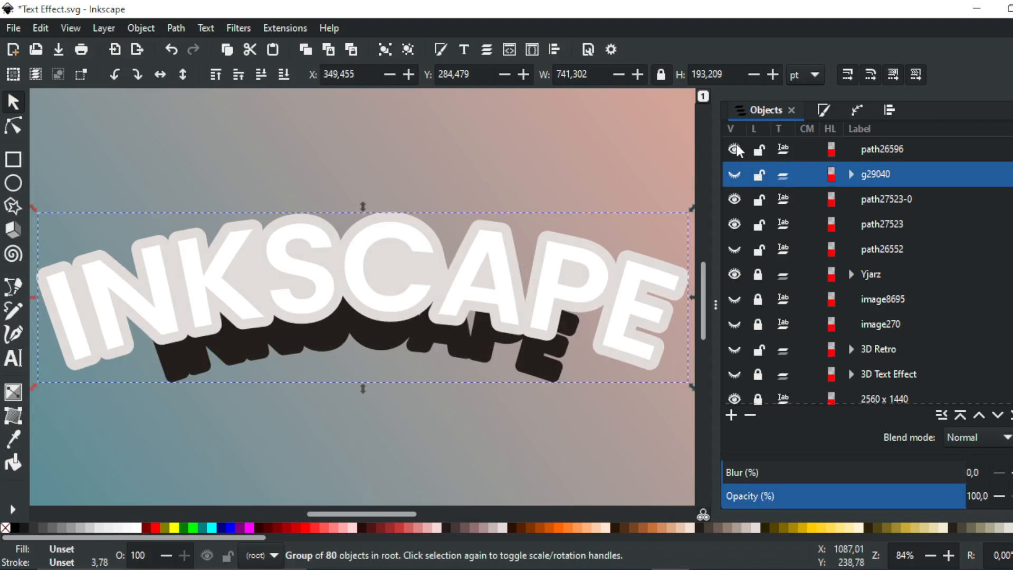
left_click(735, 149)
Recolour the smaller dark outline copy by sampling the light grey fill (#e3dedb) of the large outline.
left_click(885, 199)
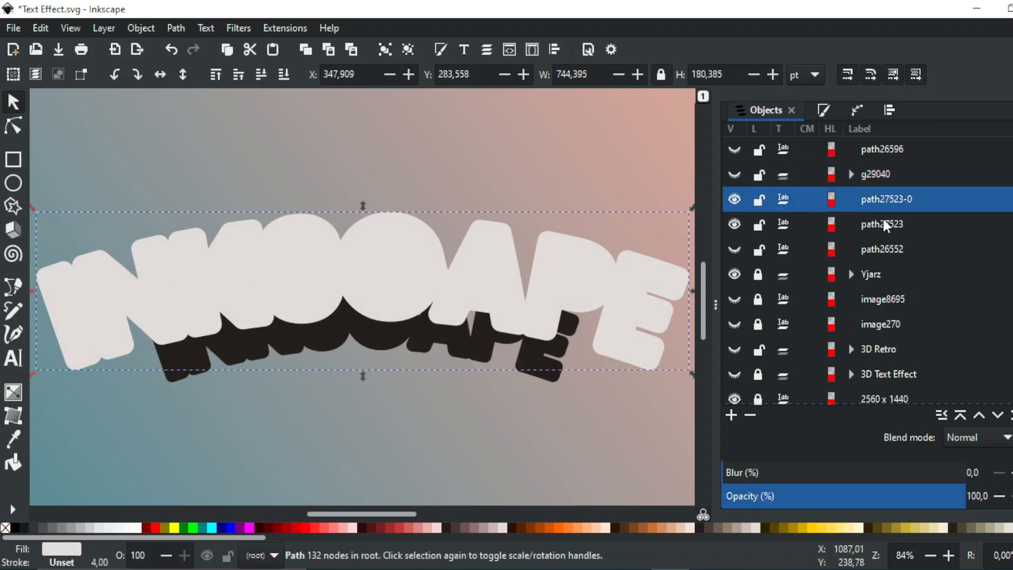
left_click(884, 222)
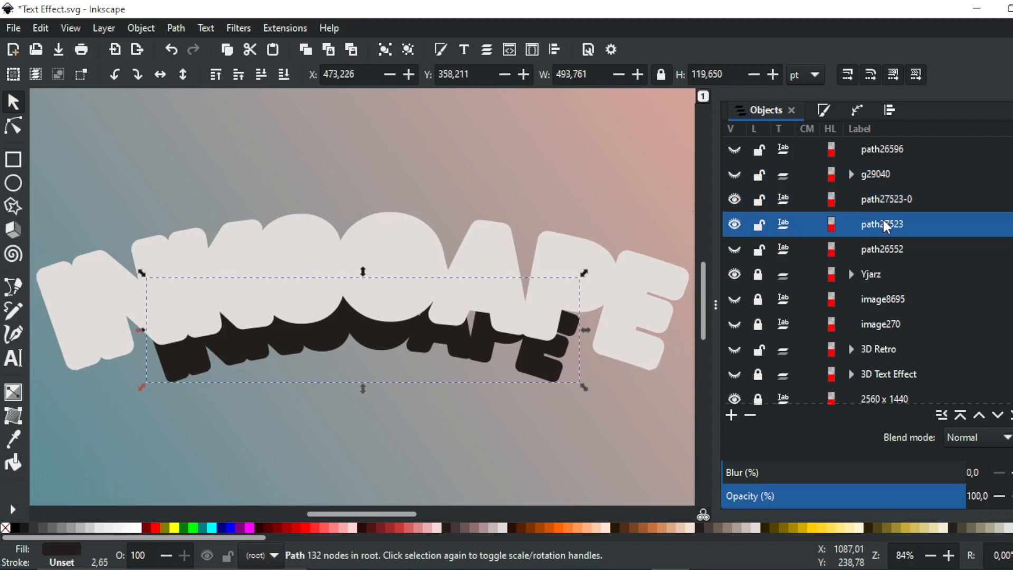
key("i")
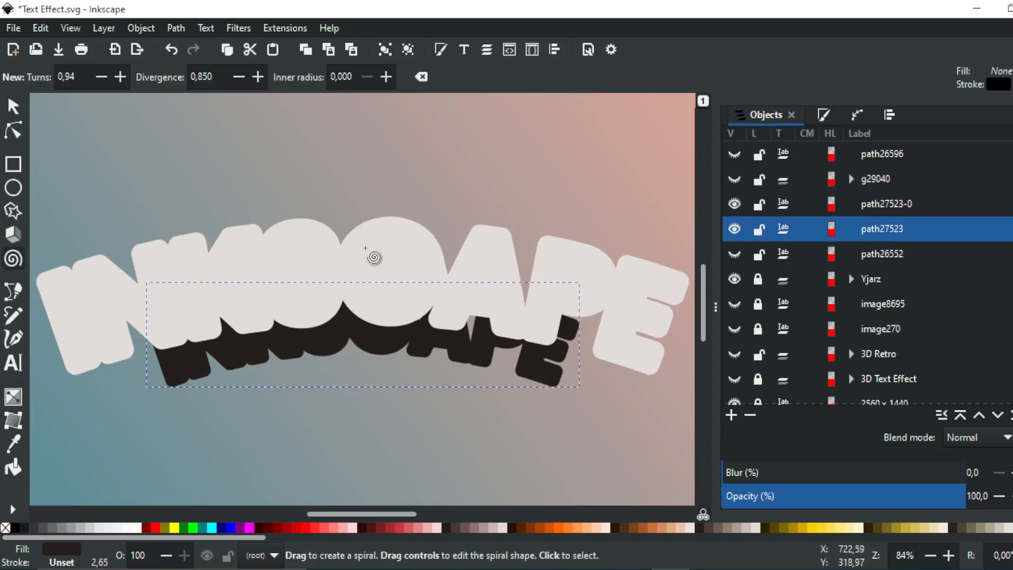
left_click(13, 444)
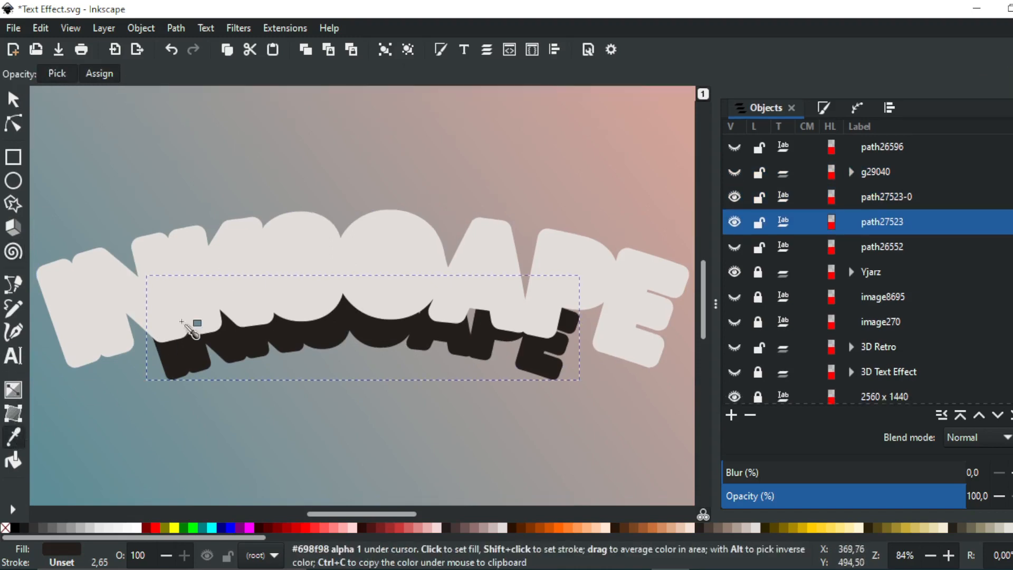
left_click(279, 255)
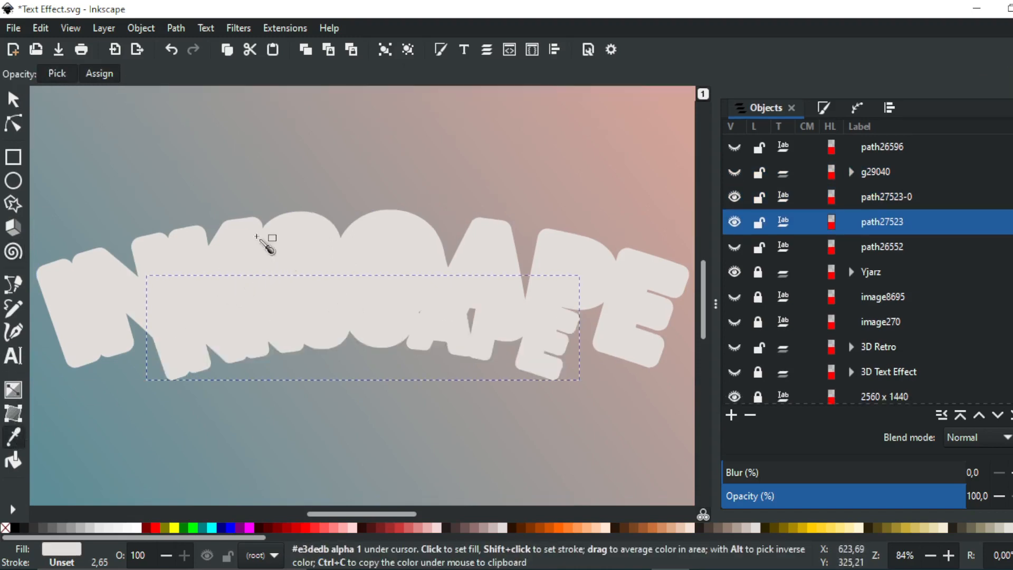
left_click(13, 101)
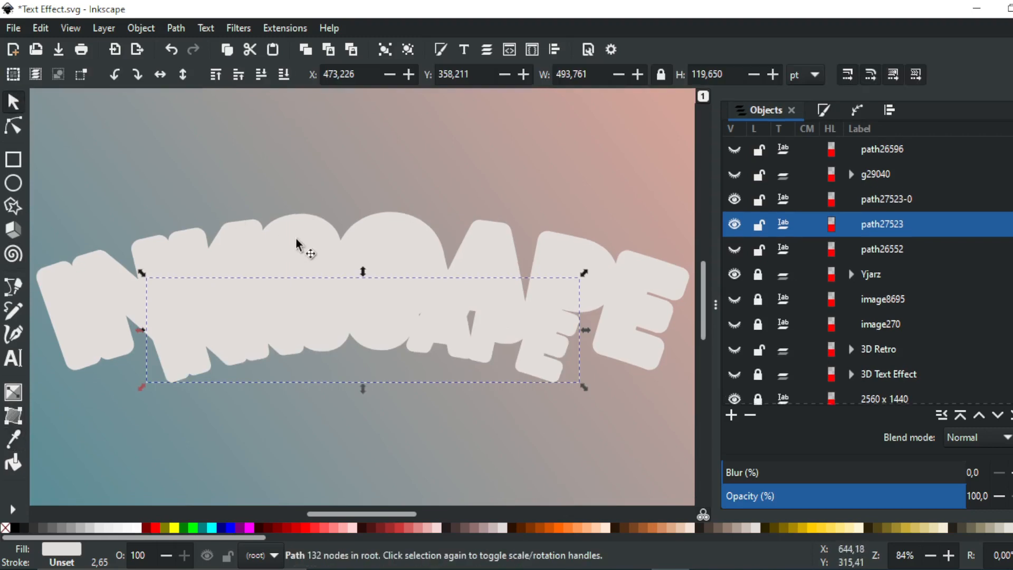
Interpolate between the two light grey outline copies with exponent 0, 80 steps, method 2, and Interpolate style and Use Z-order enabled.
left_click(300, 233, "shift")
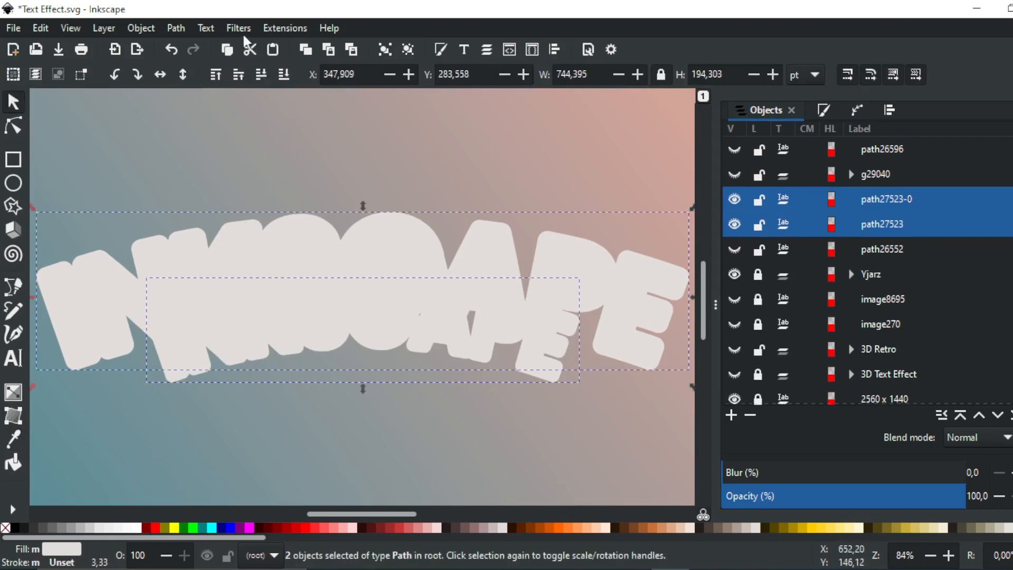
left_click(276, 29)
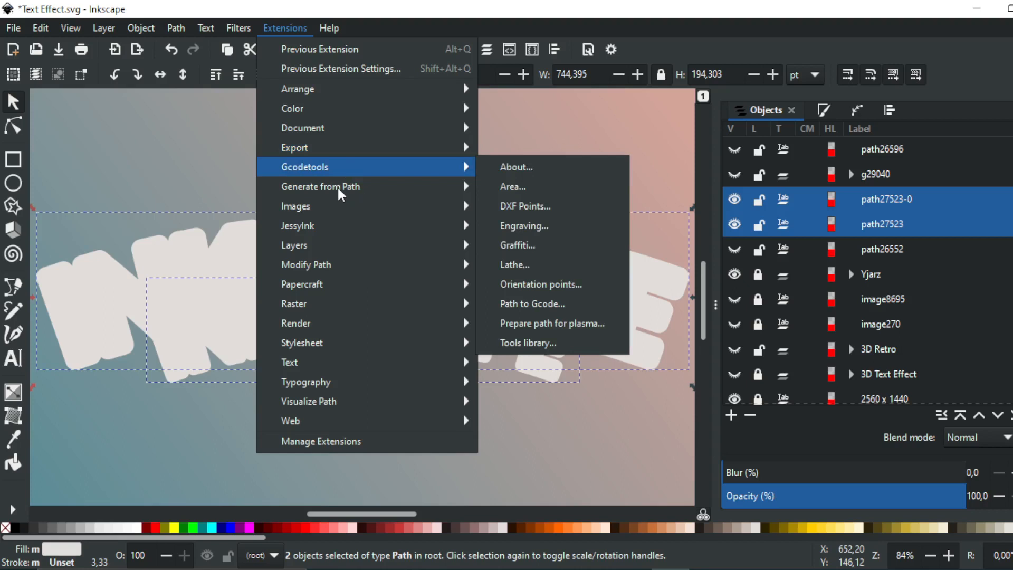
mouse_move(340, 191)
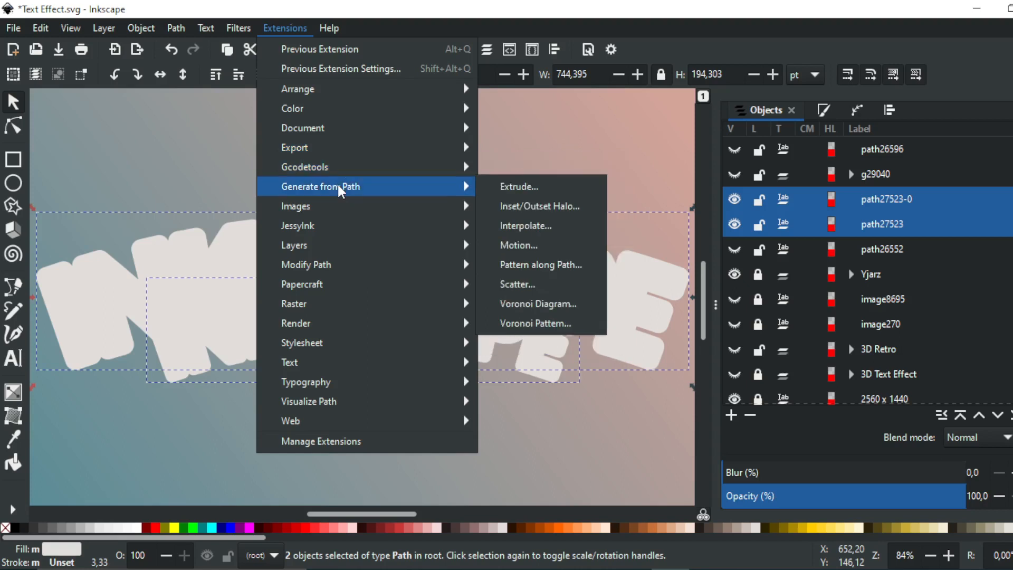
left_click(559, 226)
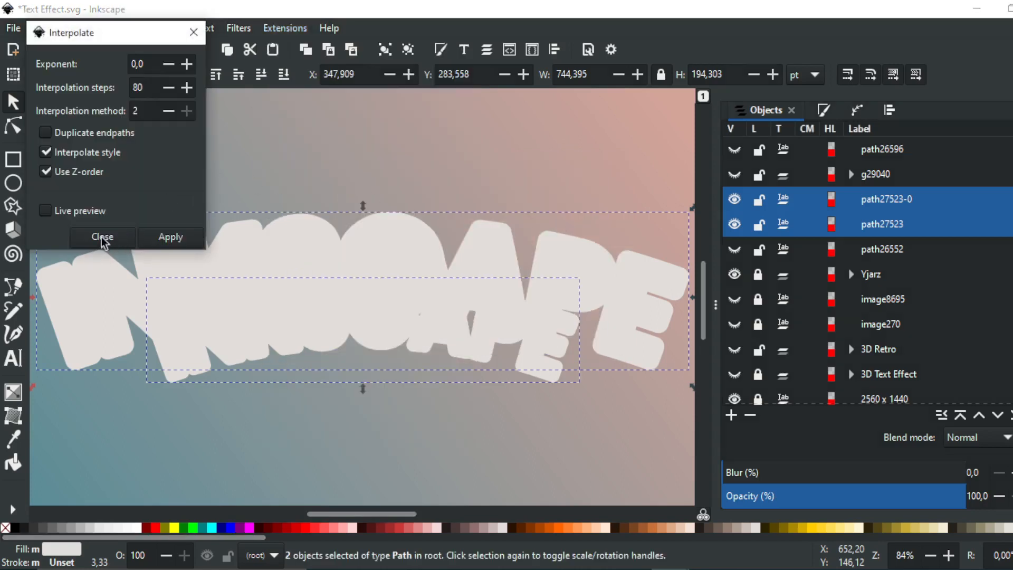
left_click(47, 210)
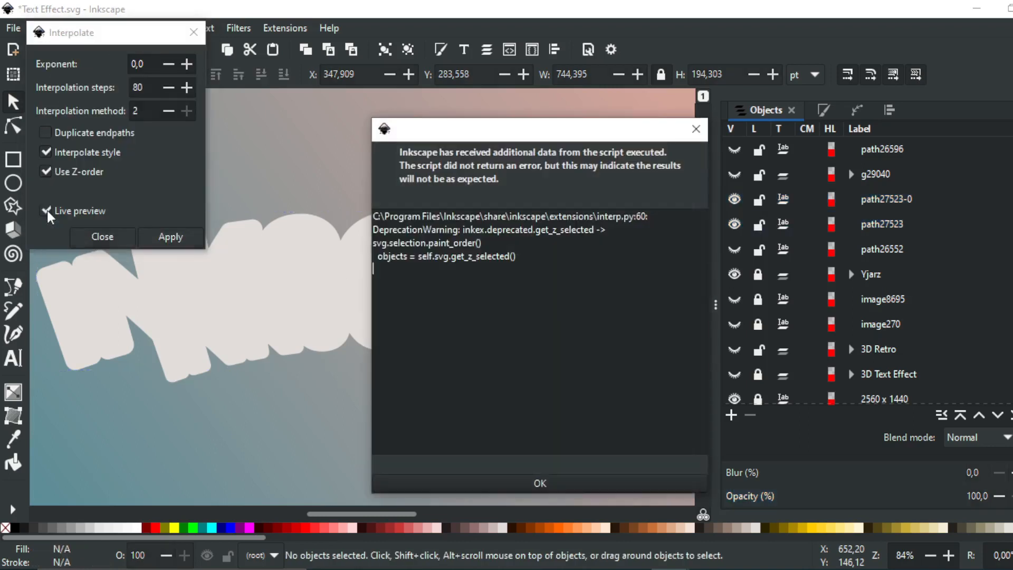
left_click(552, 481)
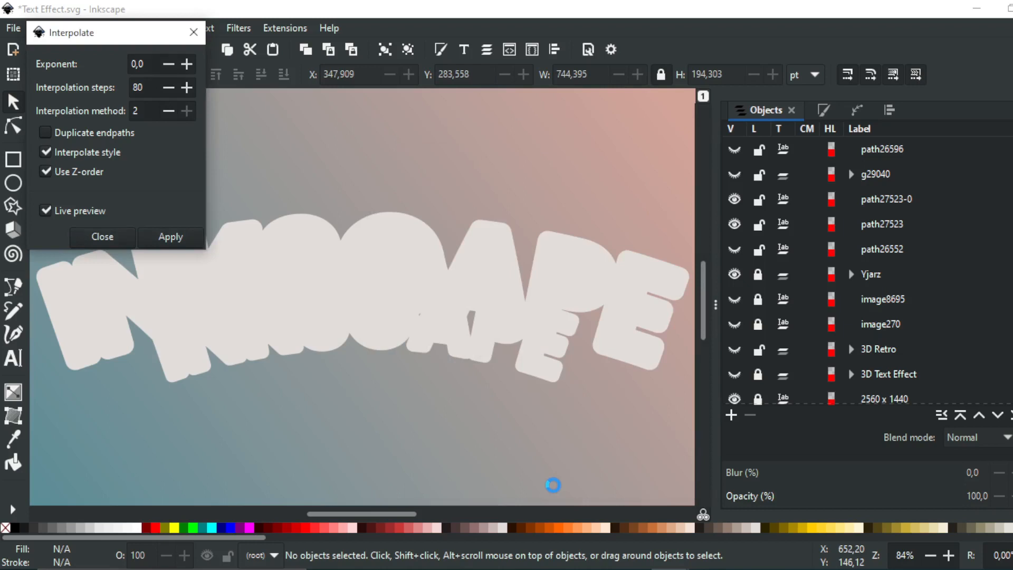
left_click(184, 242)
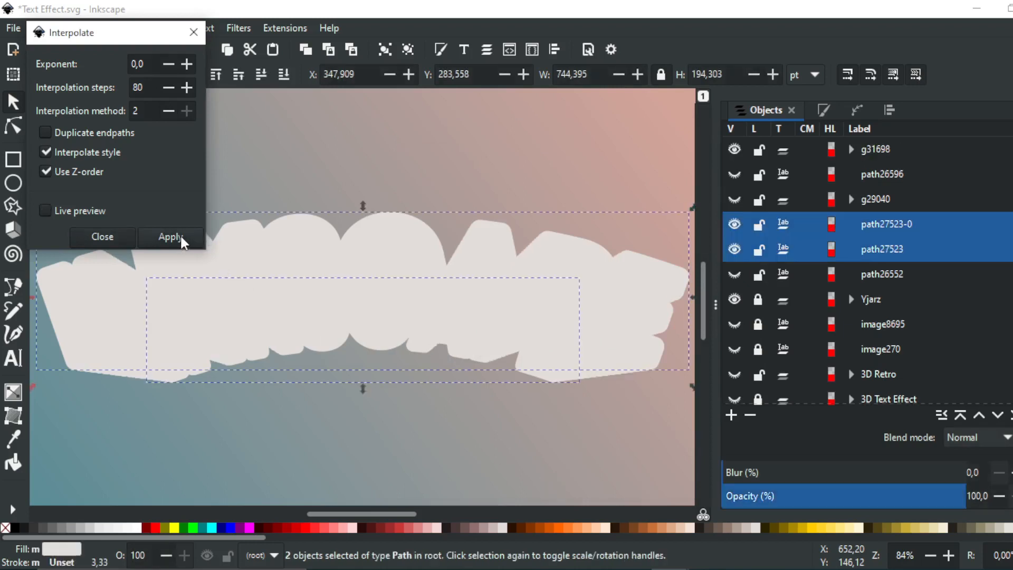
left_click(193, 32)
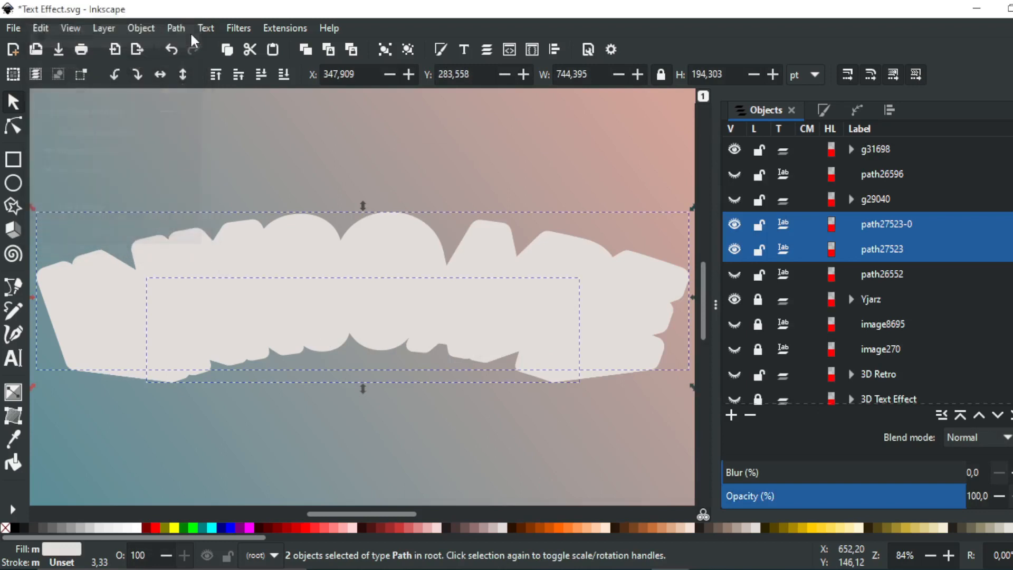
Raise the hidden white INKSCAPE lettering above the new flat grey interpolated group and make it visible.
left_click(884, 177)
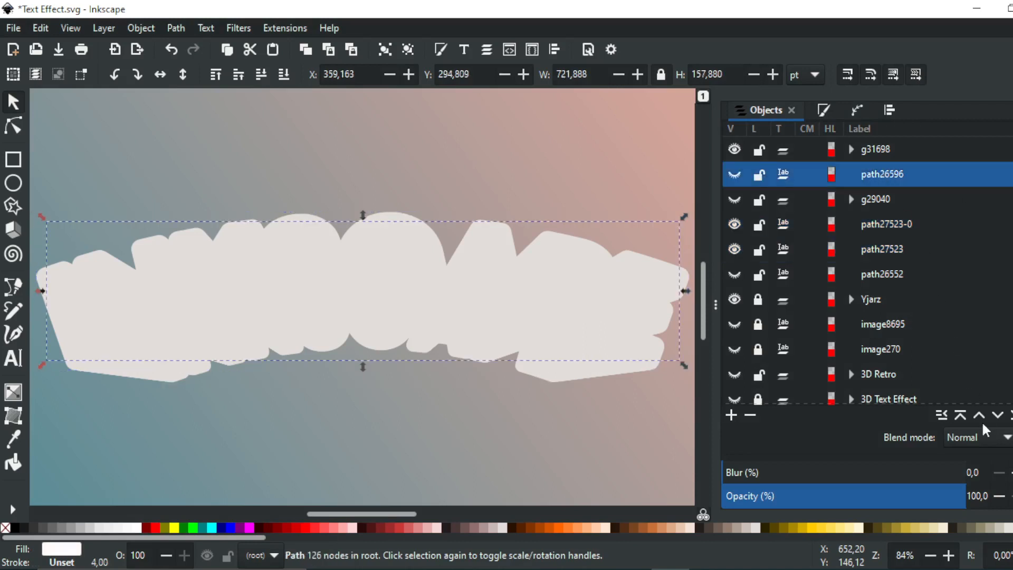
left_click(959, 417)
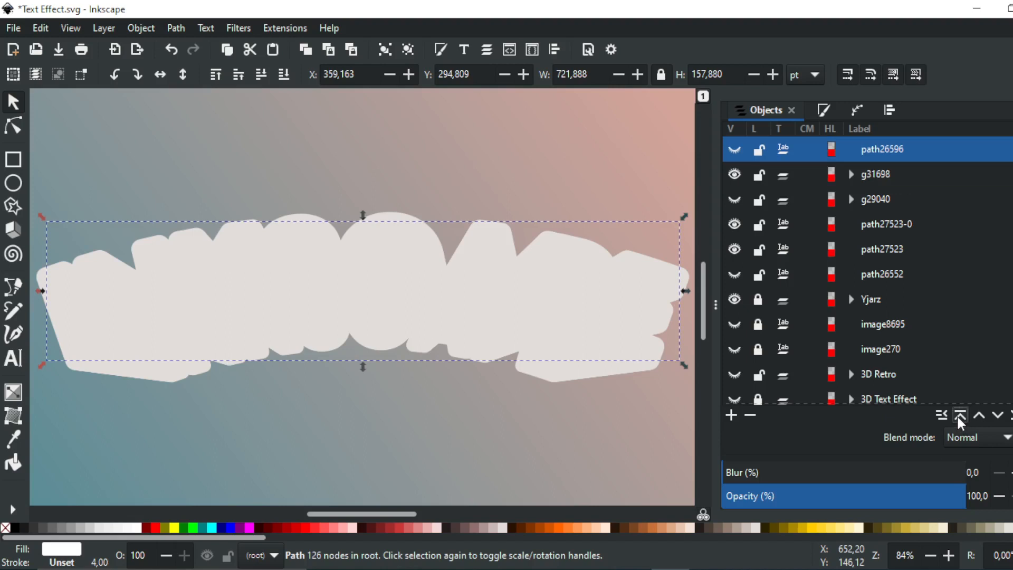
left_click(734, 151)
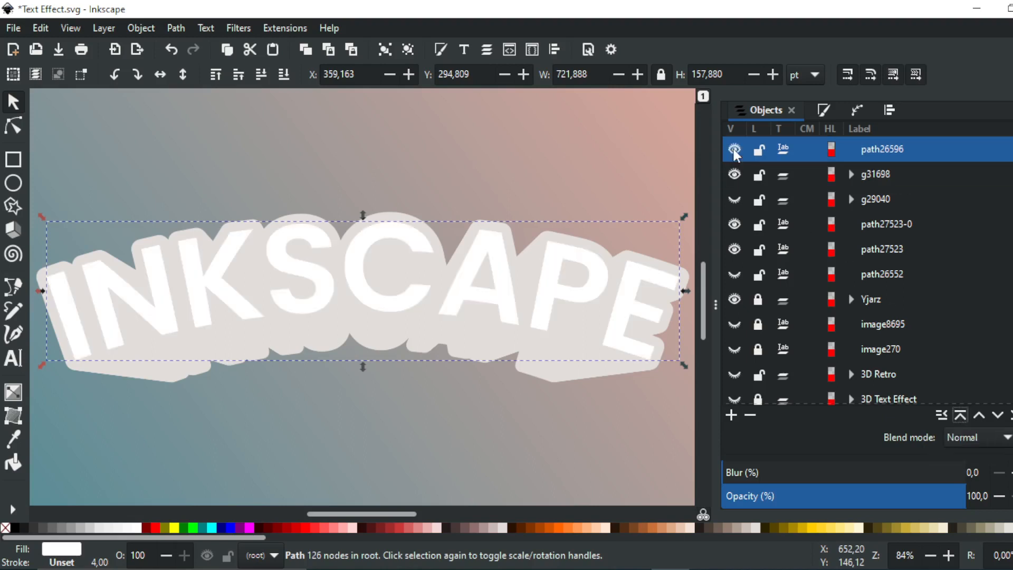
left_click(605, 176)
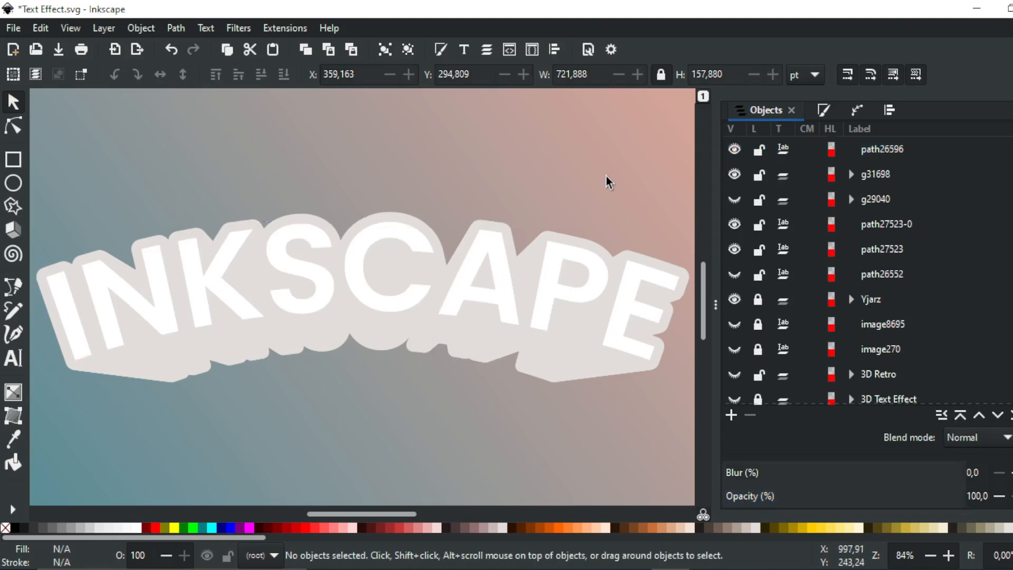
Union all paths inside the new flat grey interpolated group into one path and check its nodes.
left_click(871, 178)
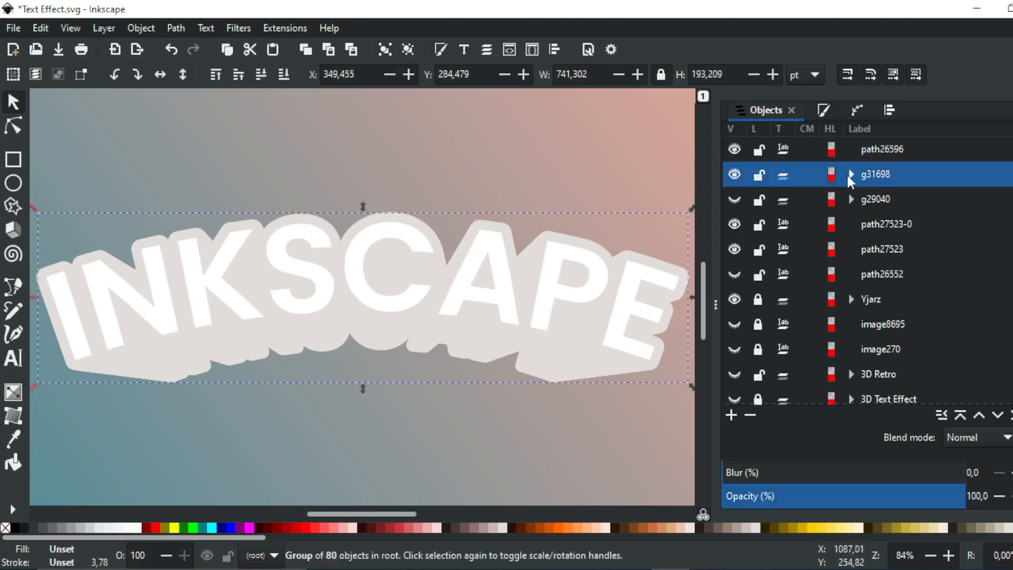
left_click(852, 174)
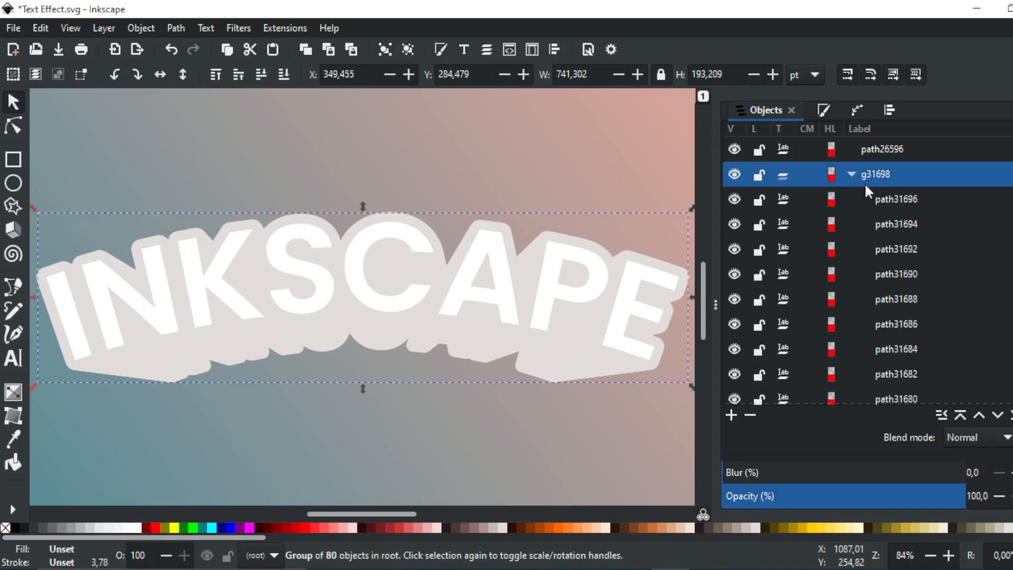
left_click(886, 198)
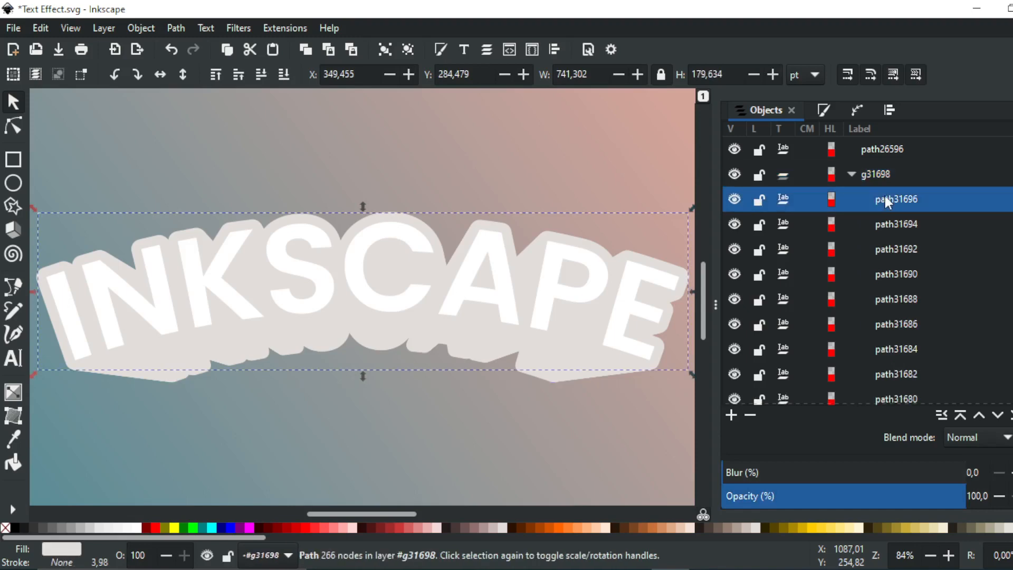
key("ctrl+a")
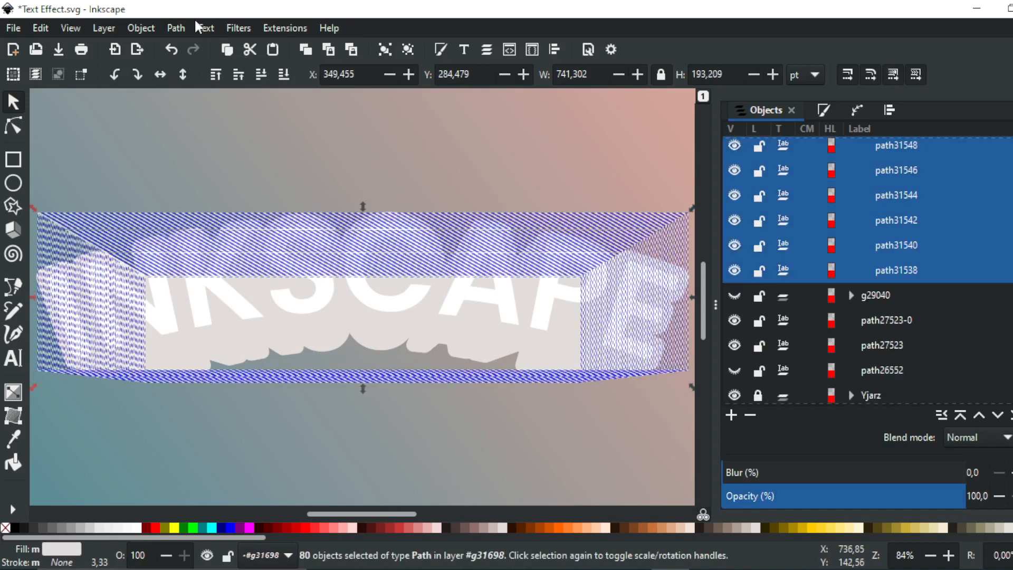
left_click(179, 27)
left_click(195, 109)
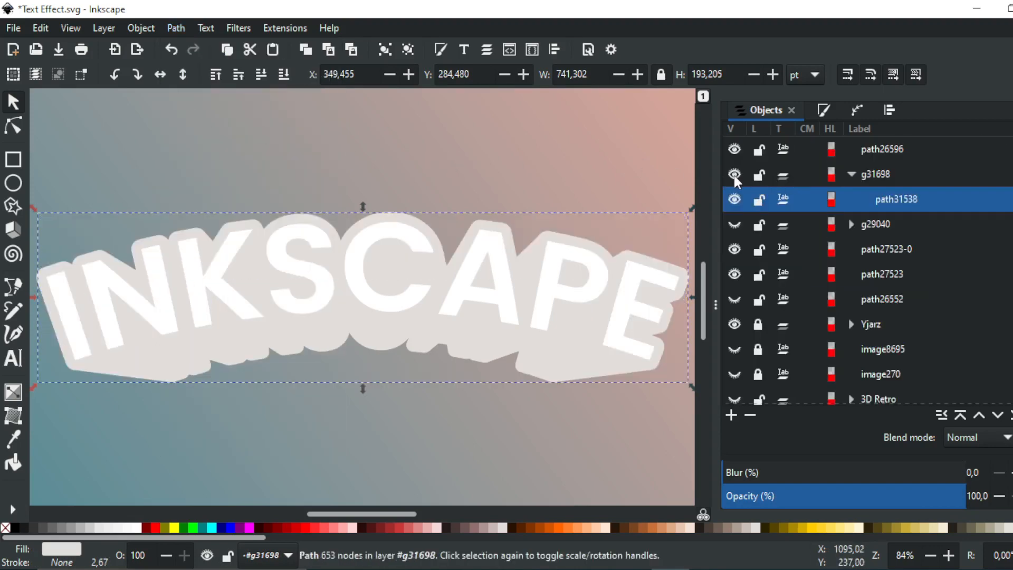
left_click(17, 122)
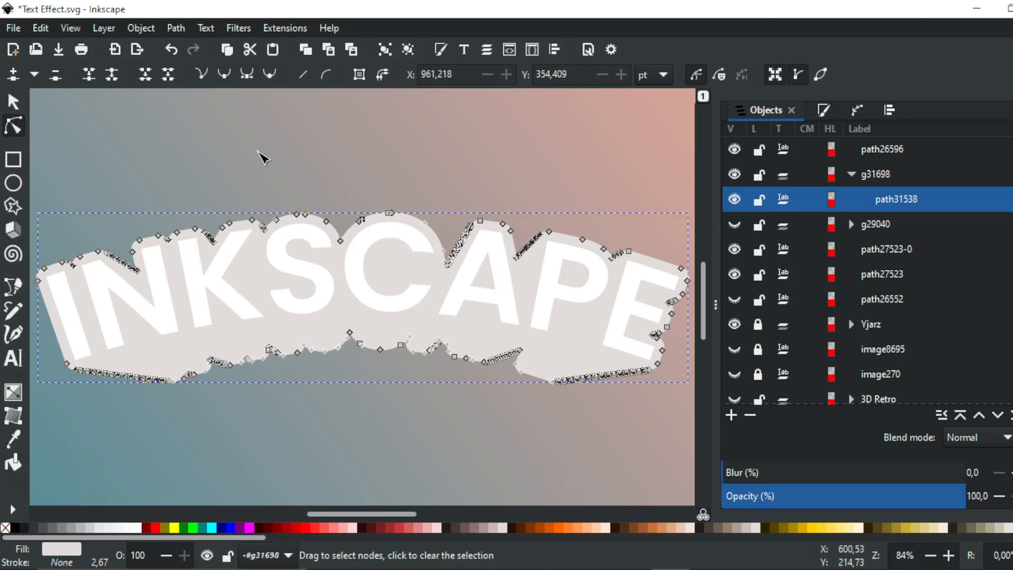
left_click(263, 158)
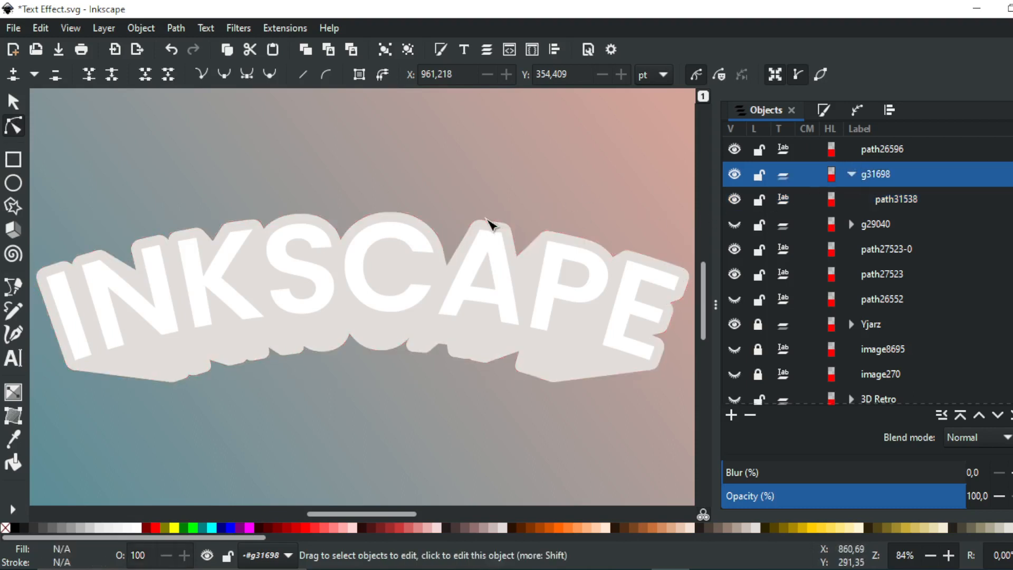
Duplicate the white INKSCAPE lettering path in place.
key("5")
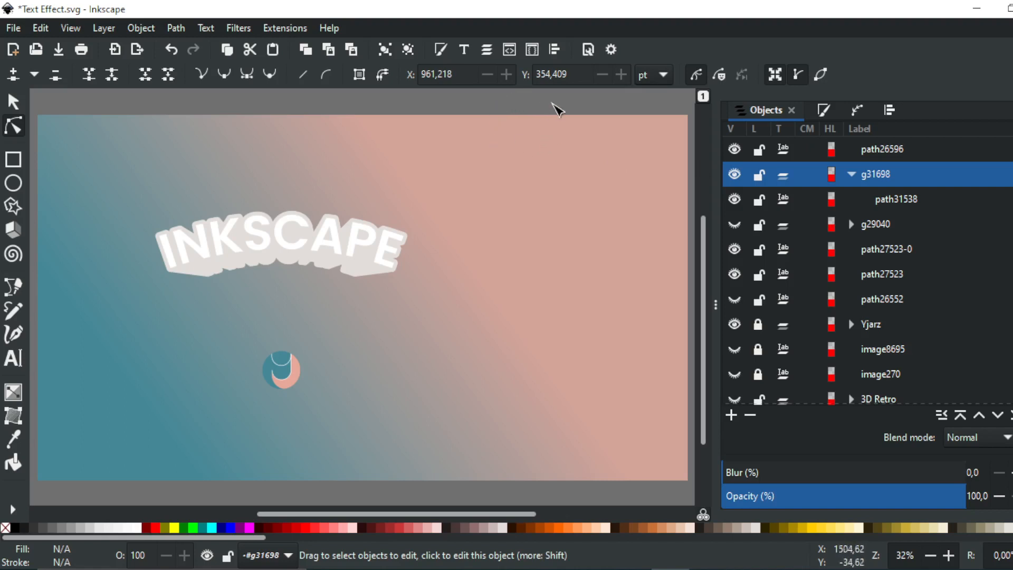
left_click(886, 200)
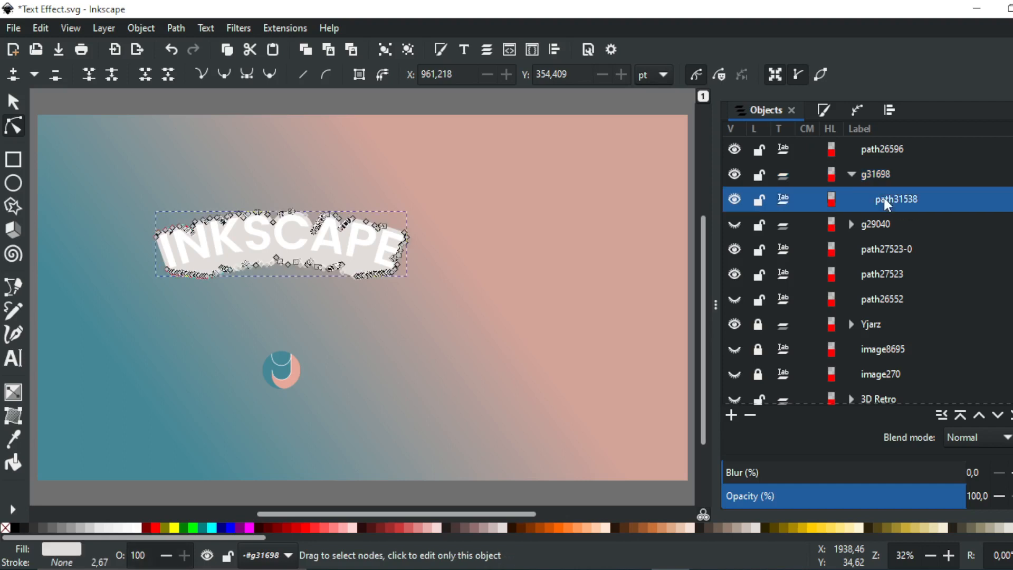
key("s")
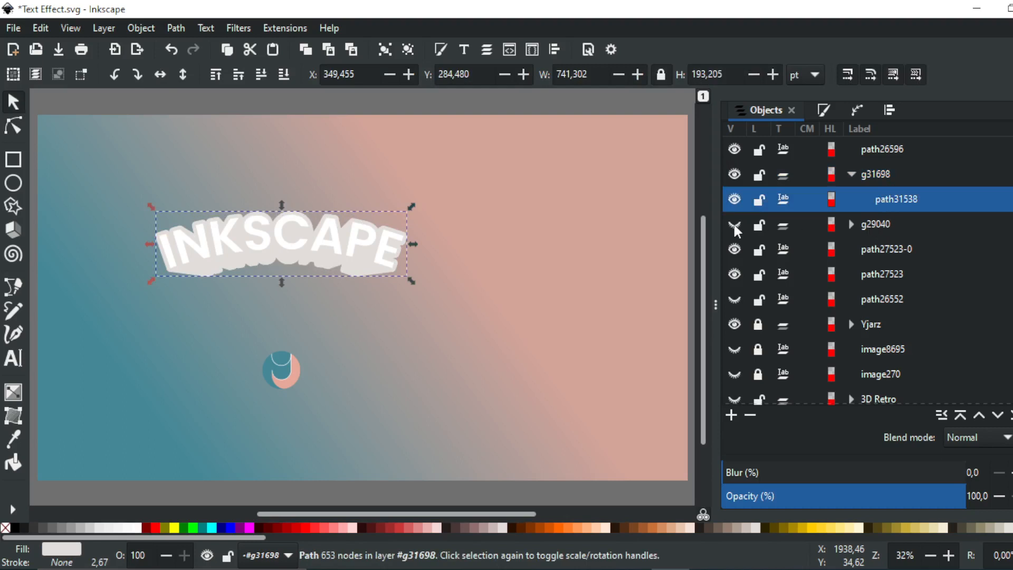
left_click(889, 152)
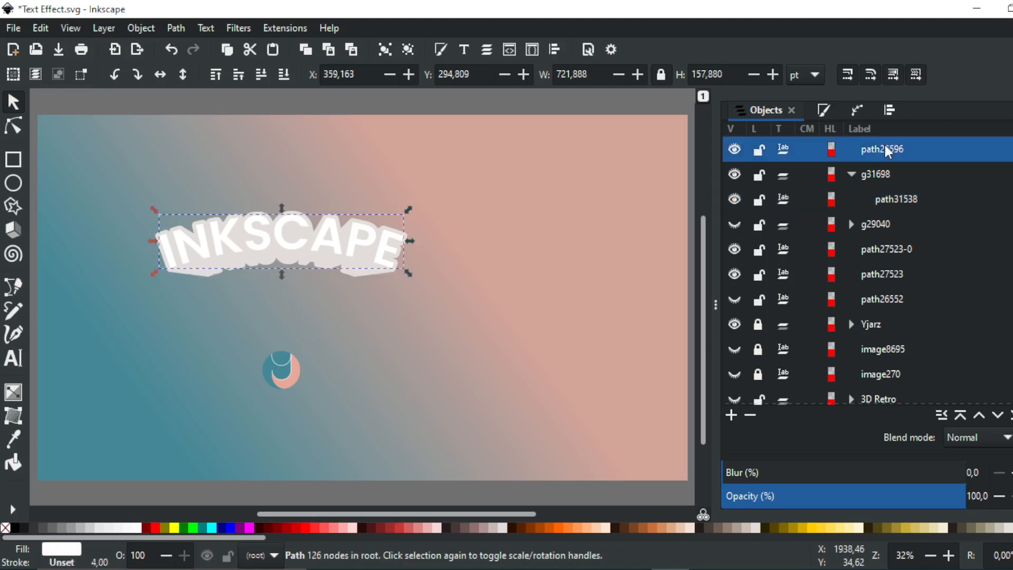
left_click(39, 28)
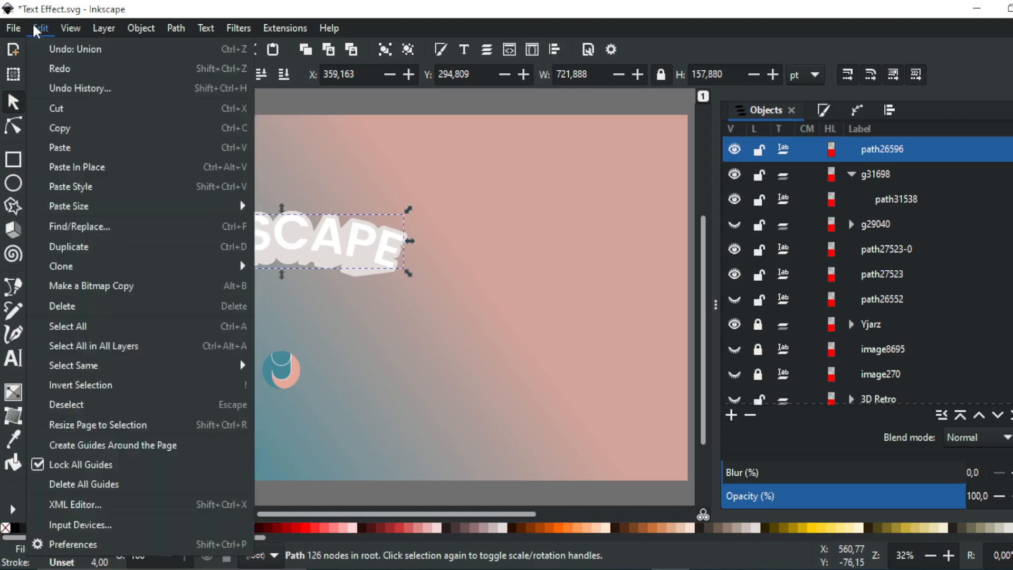
left_click(79, 246)
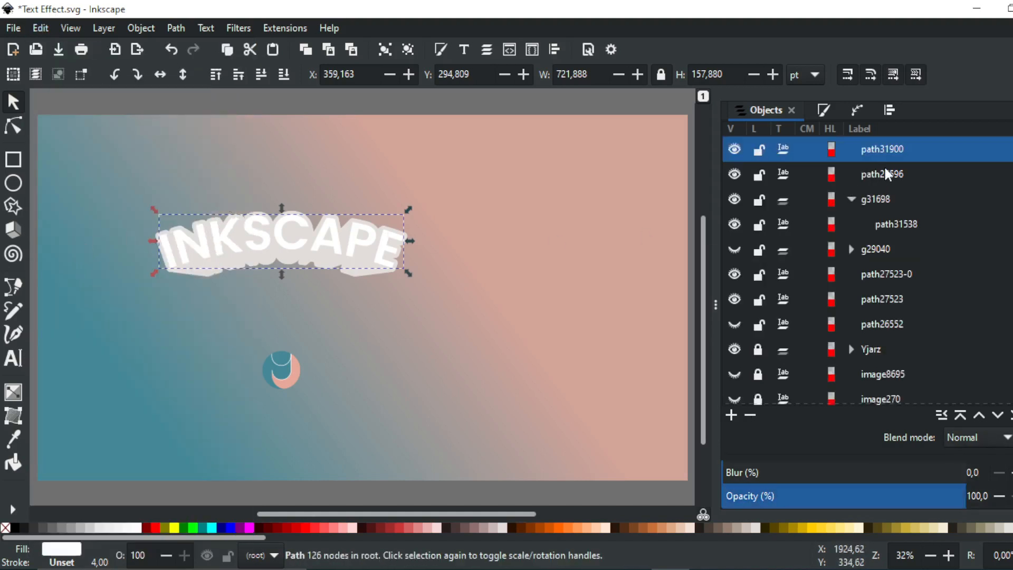
Move the original white lettering together with the flat grey extrusion group straight down by about 201 pt.
left_click(887, 173)
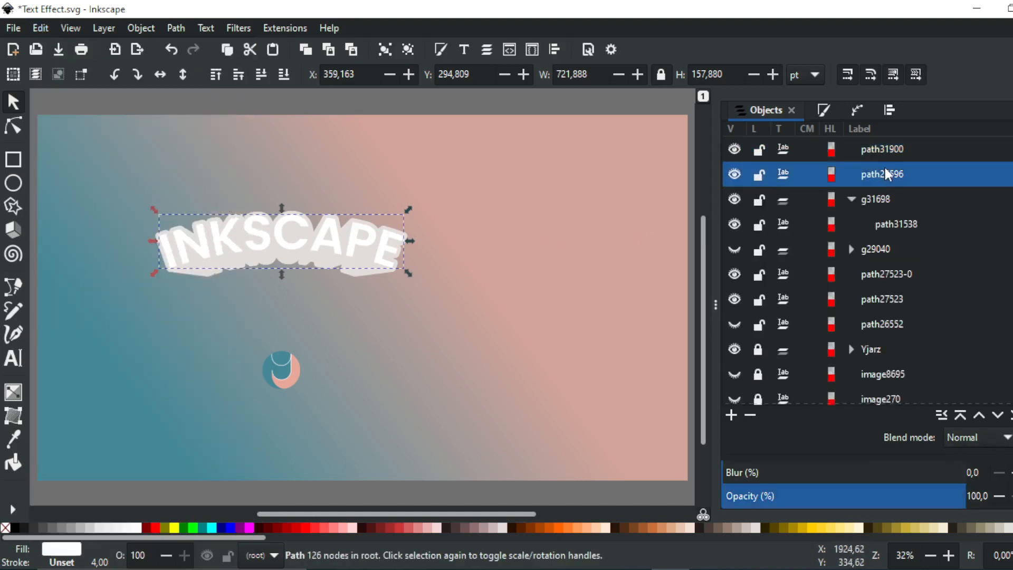
left_click(878, 197, "ctrl")
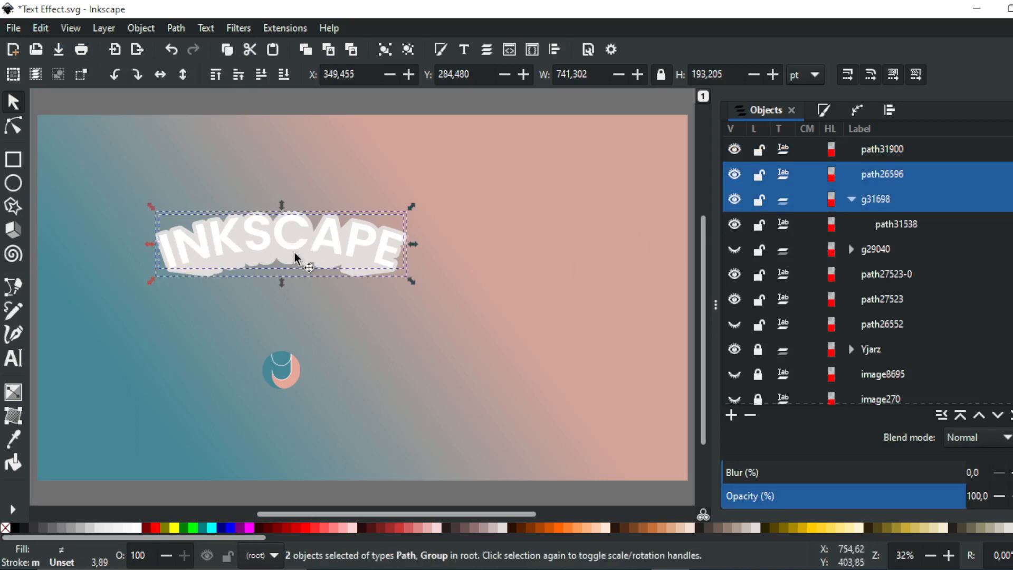
left_click_drag(305, 249, 296, 321)
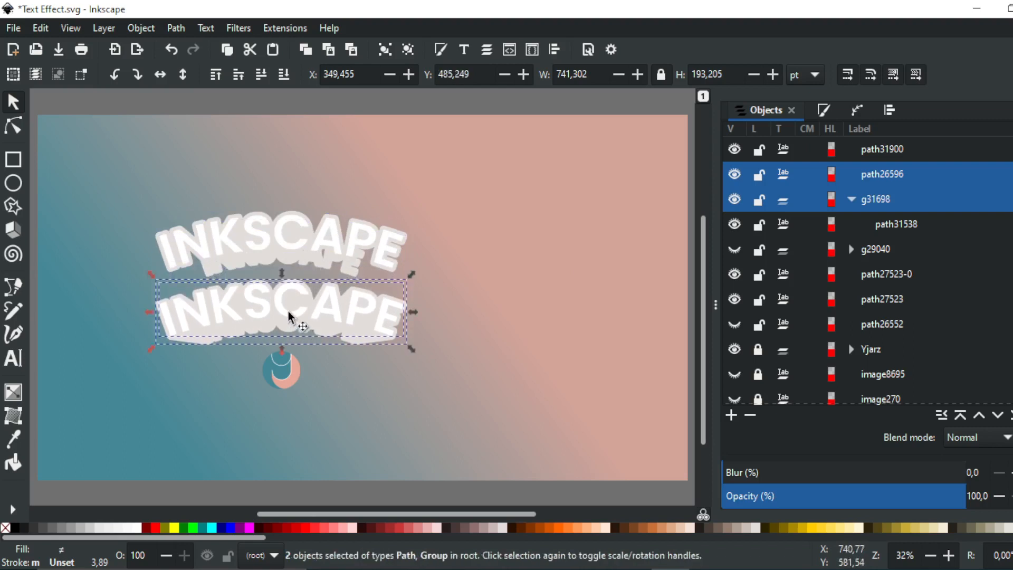
Unhide the dark-shaded interpolated group behind the upper INKSCAPE lettering.
key("3")
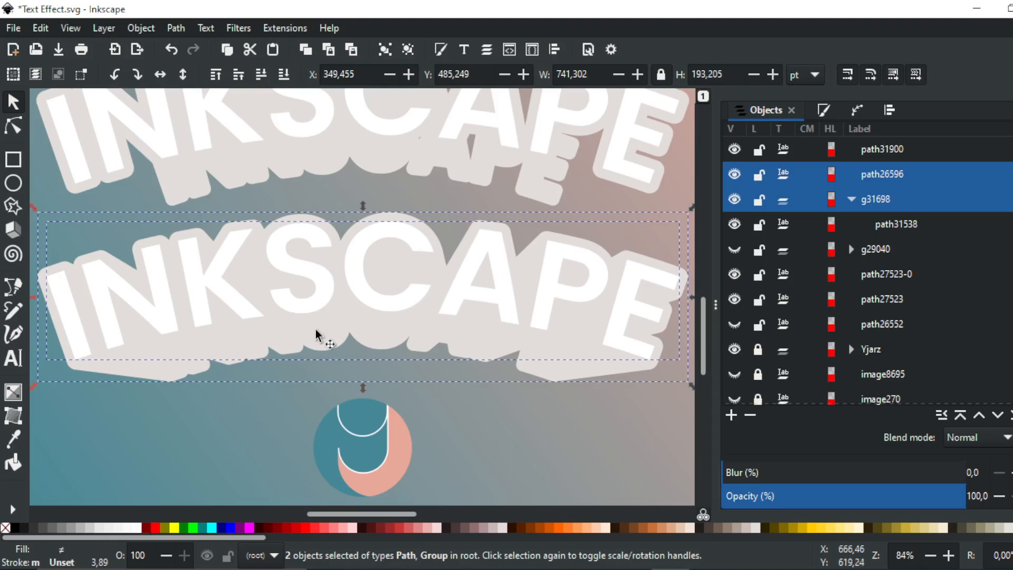
key("minus")
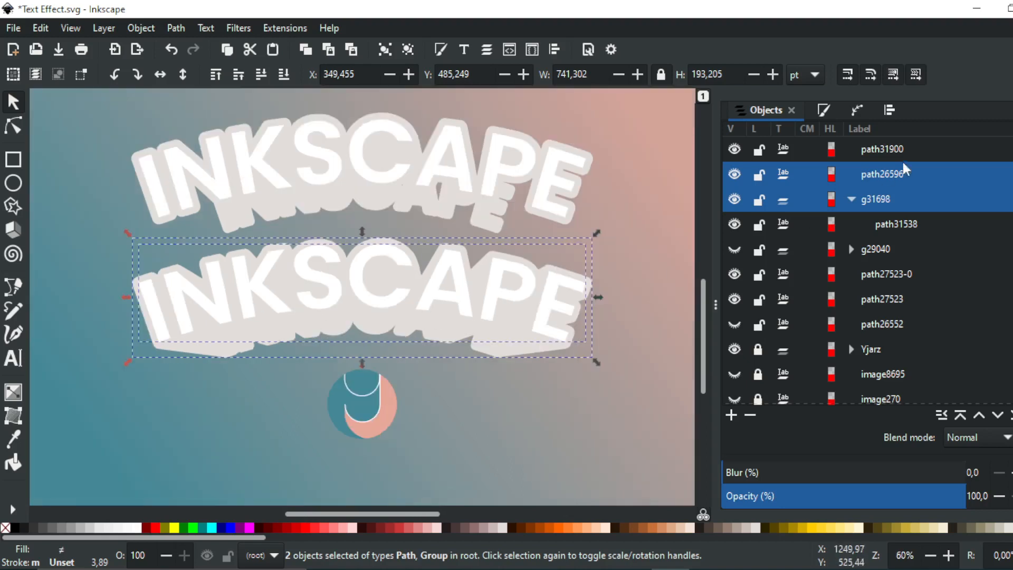
left_click(727, 252)
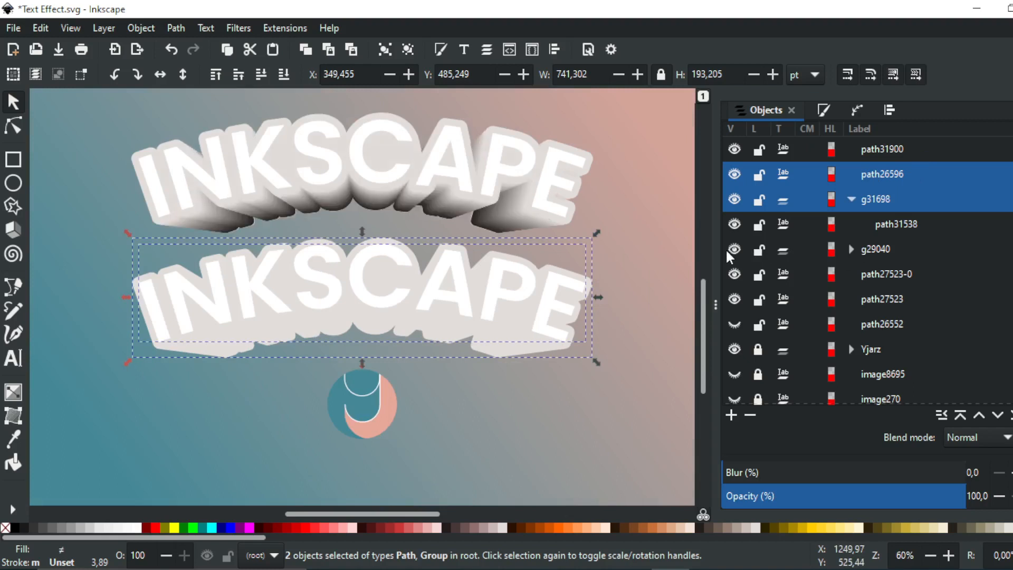
left_click(644, 303)
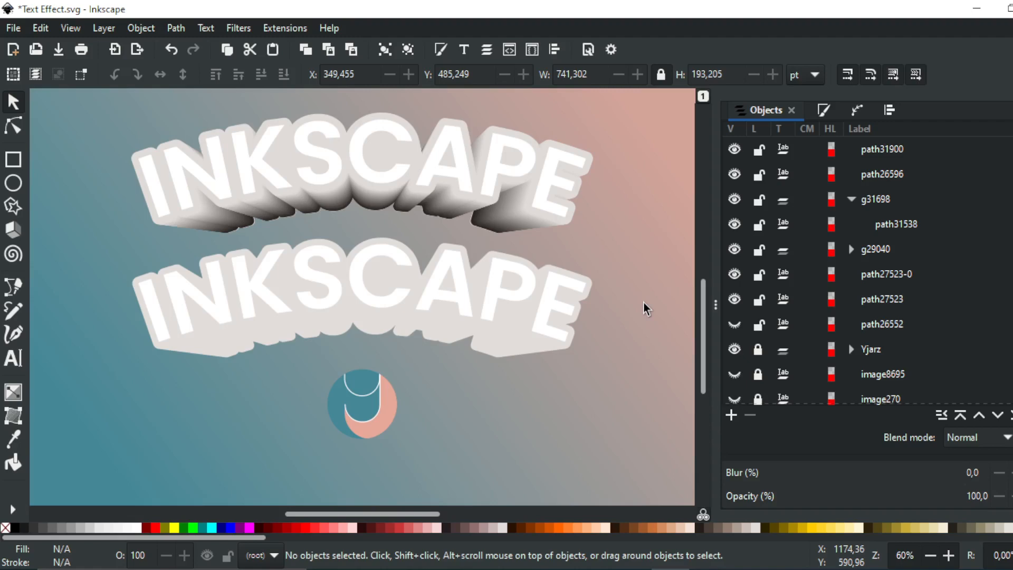
Recolour the lower white INKSCAPE lettering with a dark brown fill, after trying the orange-brown #C87137.
scroll(643, 302, "up", 3)
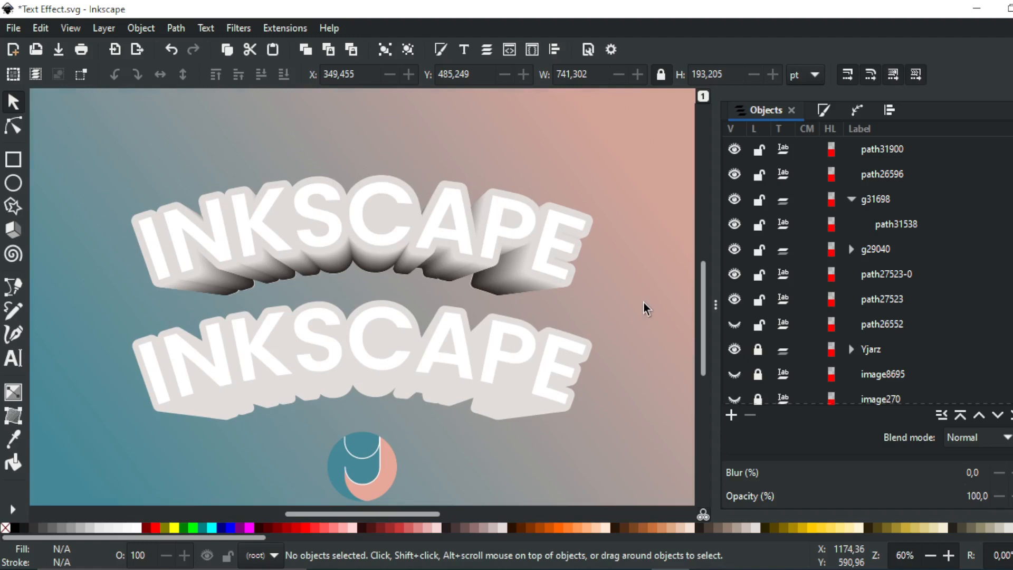
left_click_drag(703, 302, 702, 315)
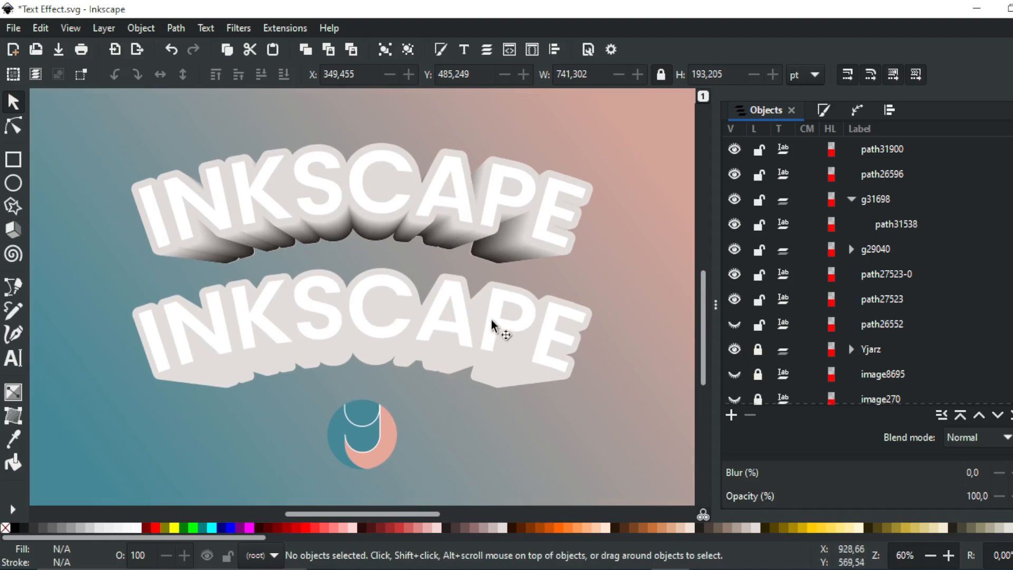
left_click(487, 339)
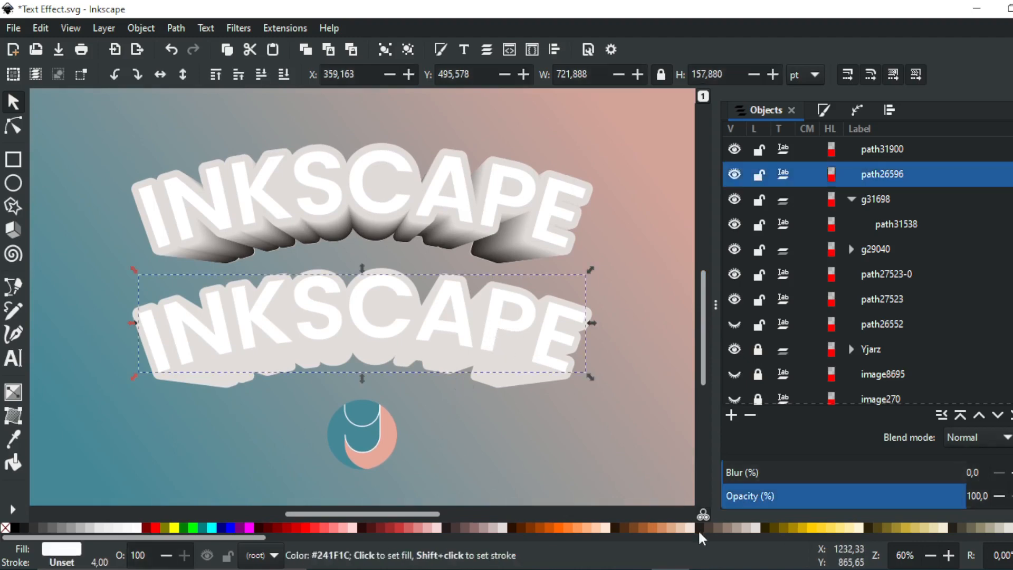
left_click(651, 527)
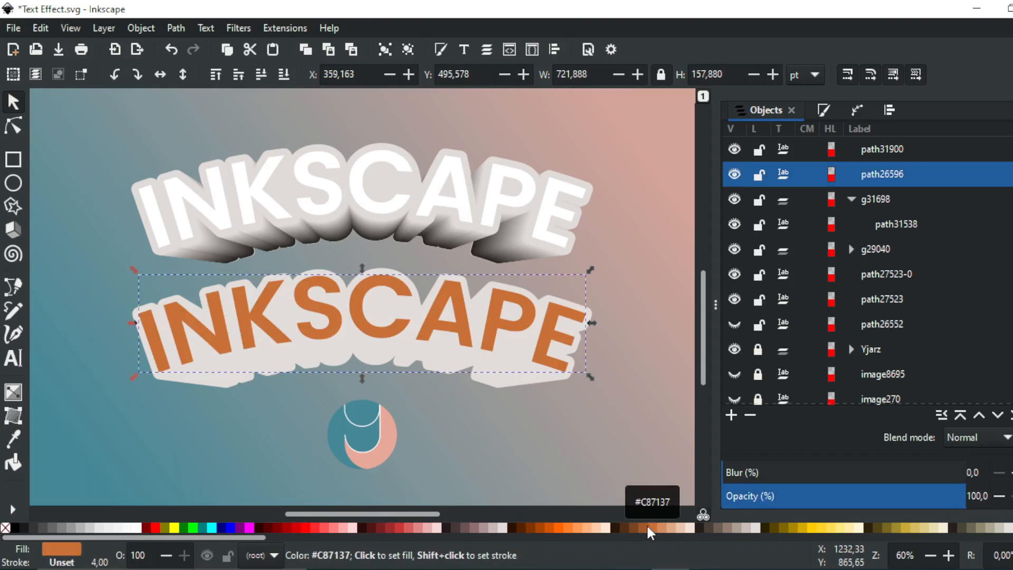
left_click(633, 526)
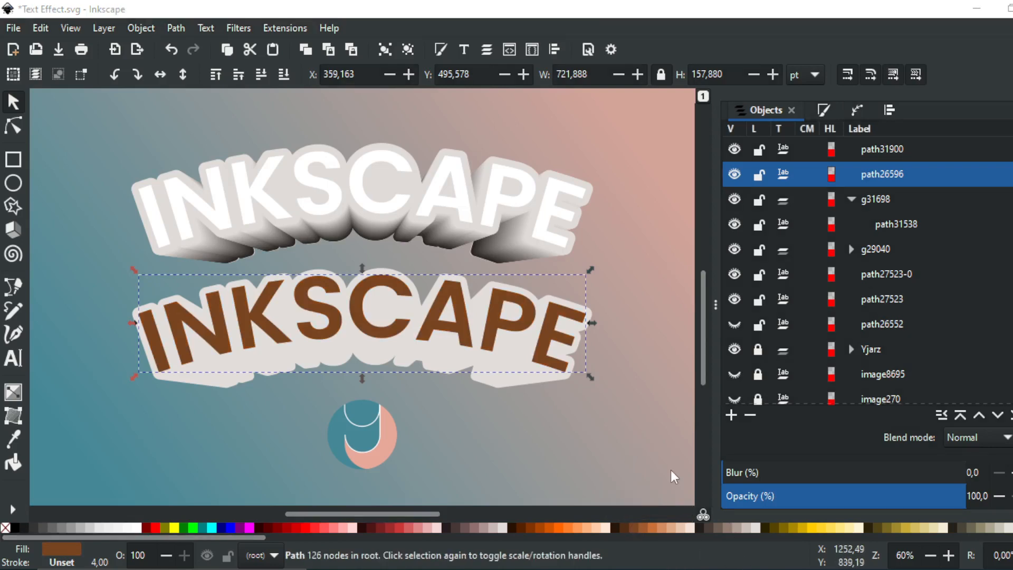
left_click(670, 449)
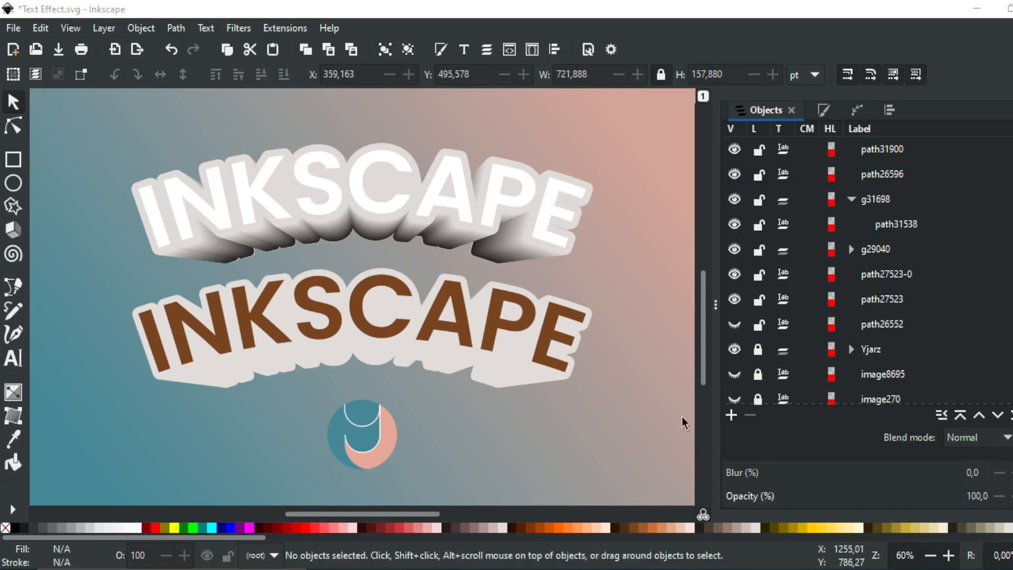
Recolour the upper white INKSCAPE lettering with a medium grey fill, after trying black.
left_click(388, 157)
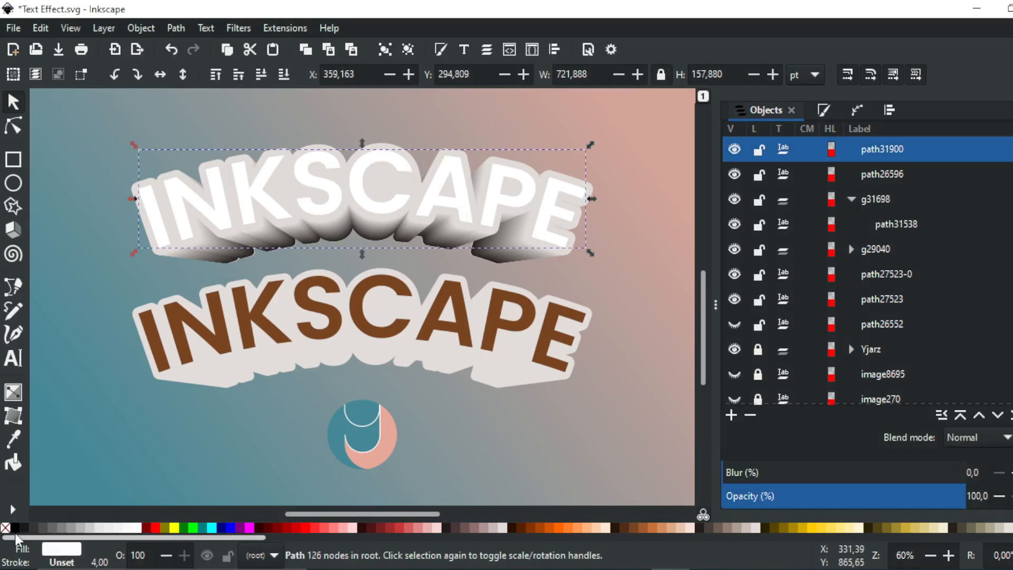
left_click(16, 527)
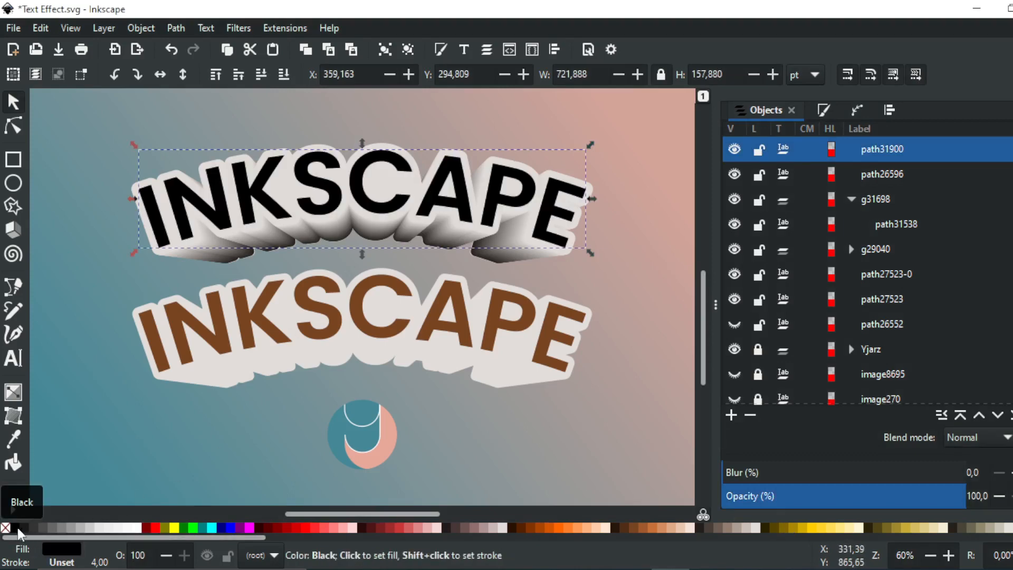
left_click(60, 526)
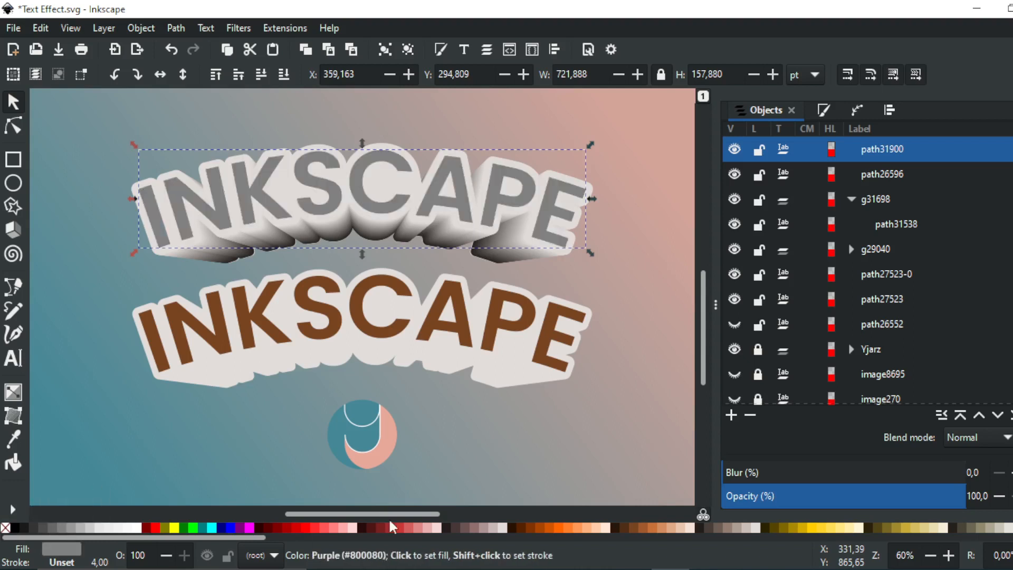
left_click(571, 448)
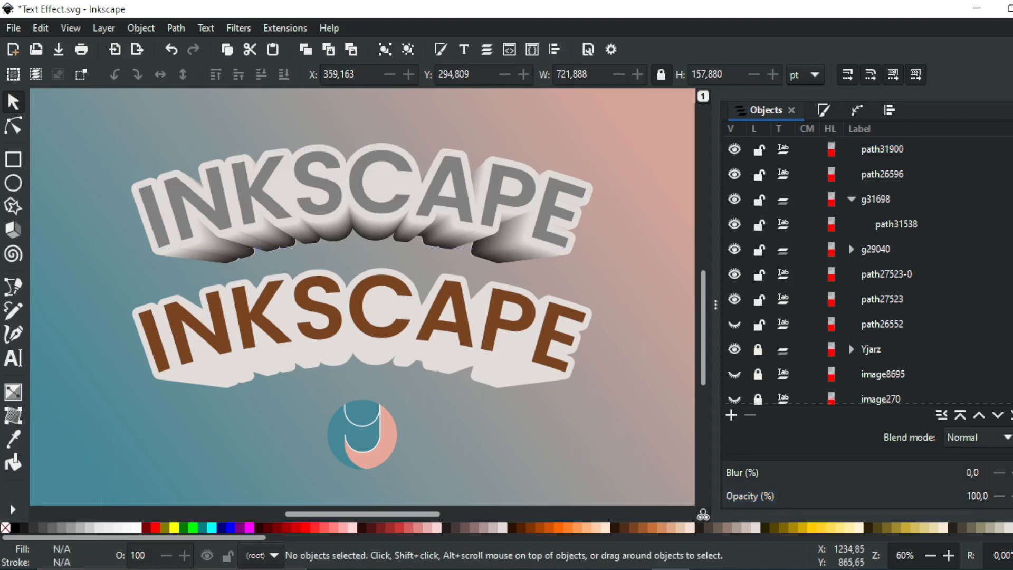